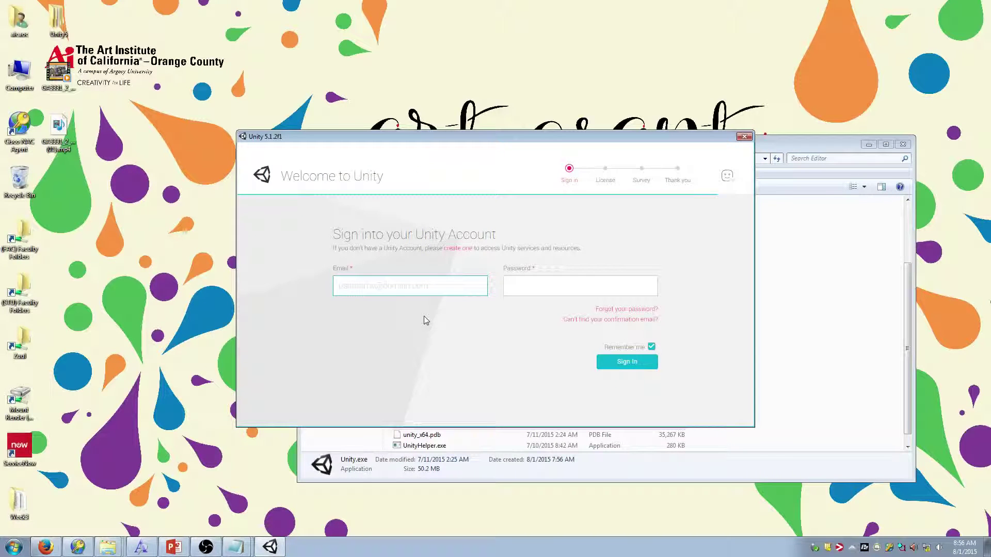
Sign in with the account e-mail and password, retyping the password before submitting
{"action": "key", "text": "Tab"}
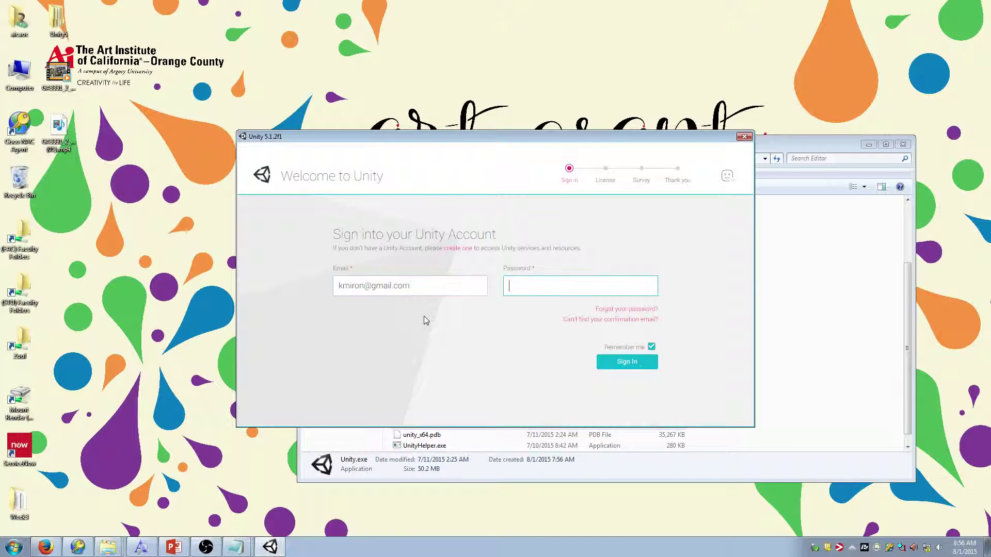
{"action": "type", "text": "*********"}
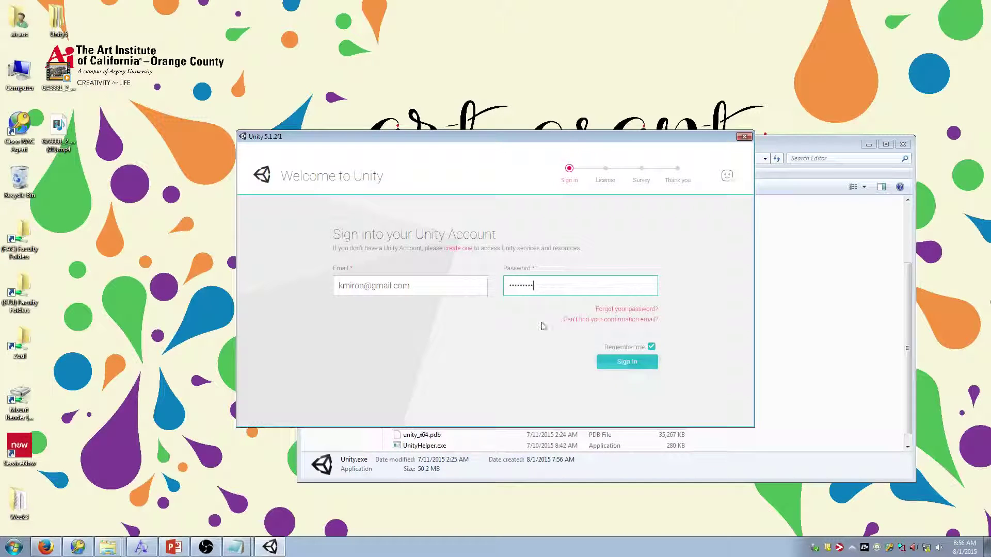
{"action": "left_click_drag", "start_coordinate": [555, 286], "coordinate": [467, 290]}
{"action": "type", "text": "*********"}
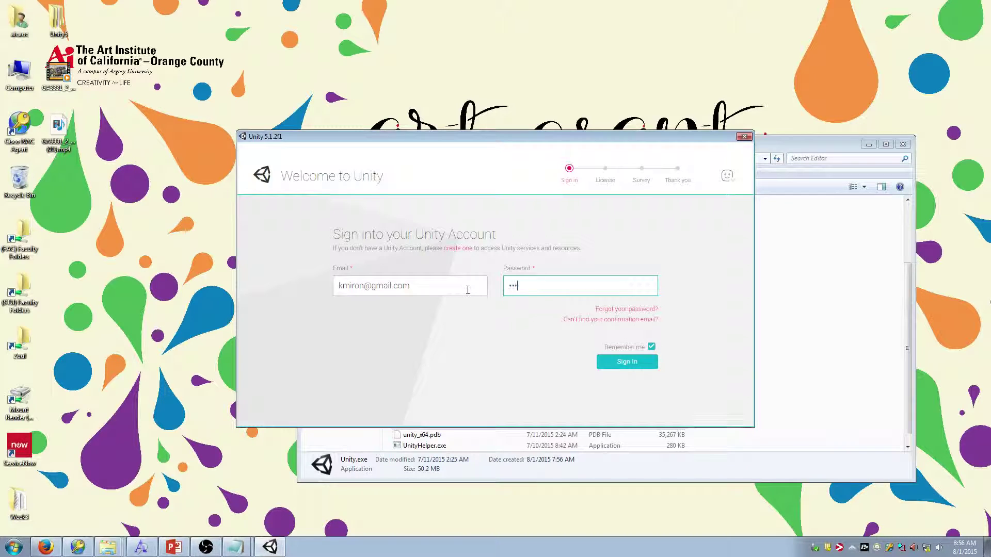
{"action": "key", "text": "Return"}
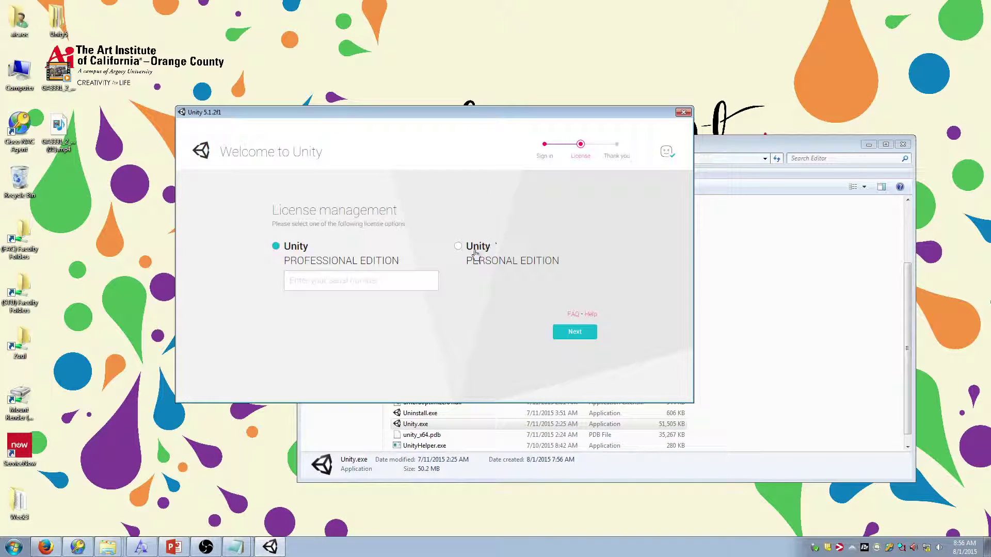
Activate the free Personal Edition license and accept the license agreement
{"action": "left_click", "coordinate": [472, 256]}
{"action": "left_click", "coordinate": [570, 333]}
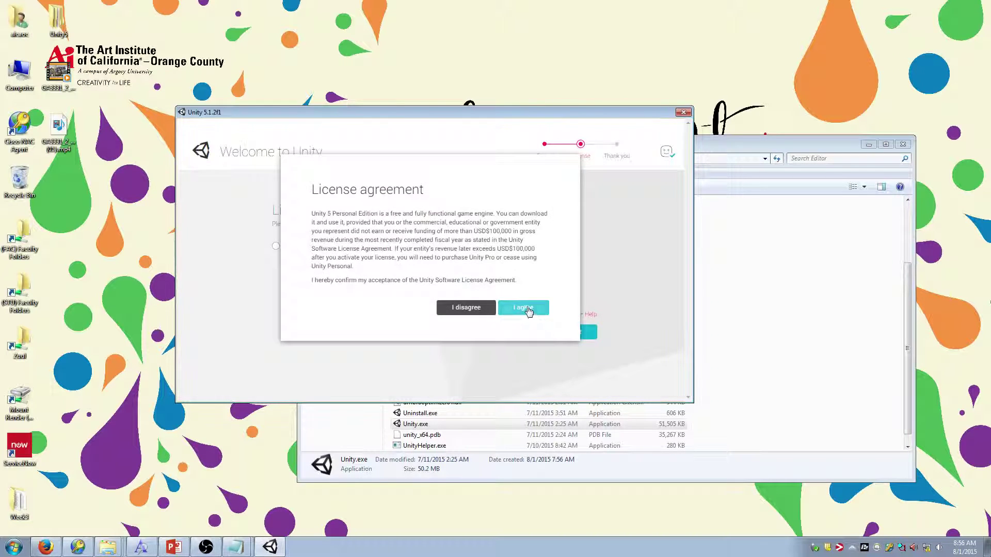
{"action": "left_click", "coordinate": [519, 308]}
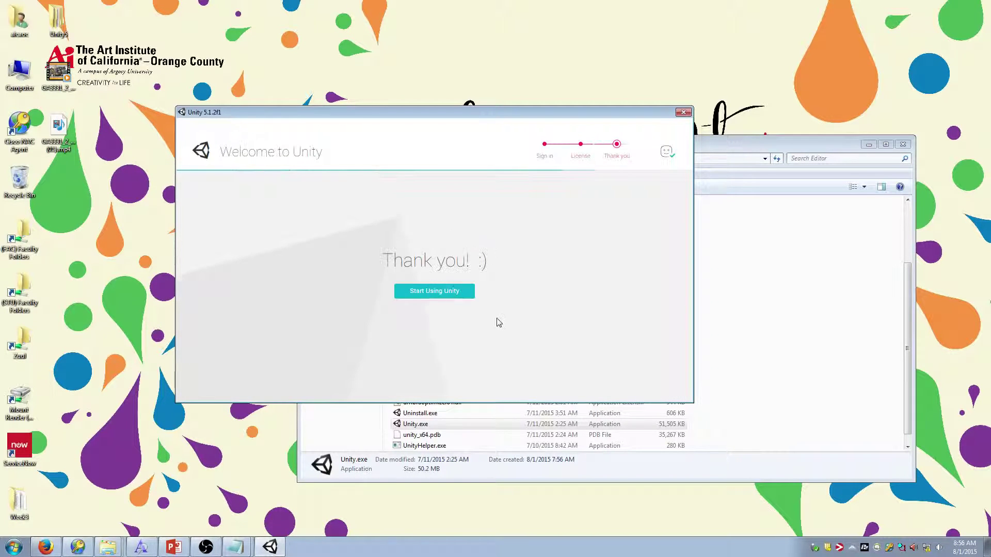
{"action": "left_click", "coordinate": [443, 292]}
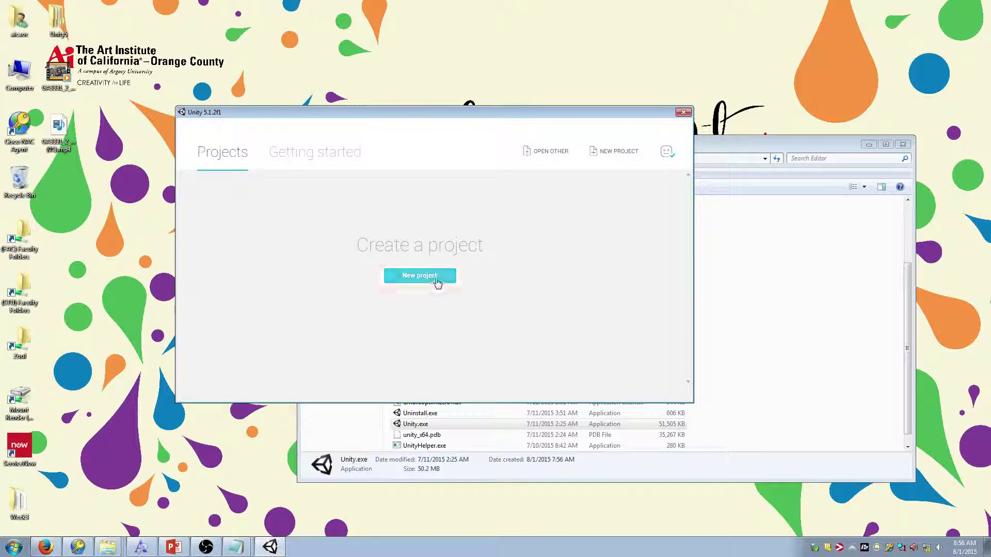
Create a new 3D project named Week 3
{"action": "left_click", "coordinate": [437, 283]}
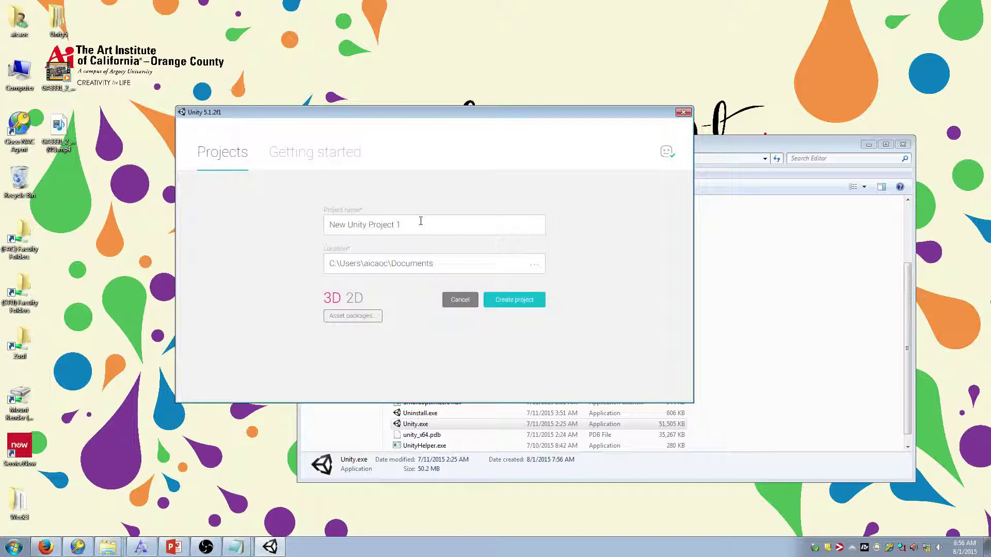
{"action": "left_click_drag", "start_coordinate": [420, 223], "coordinate": [210, 219]}
{"action": "type", "text": "Week1"}
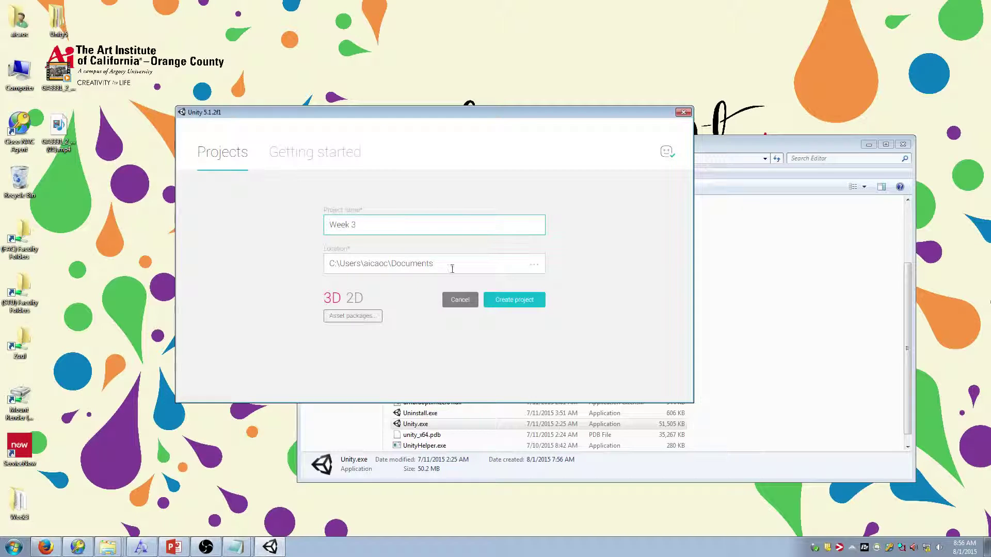
{"action": "left_click", "coordinate": [518, 301]}
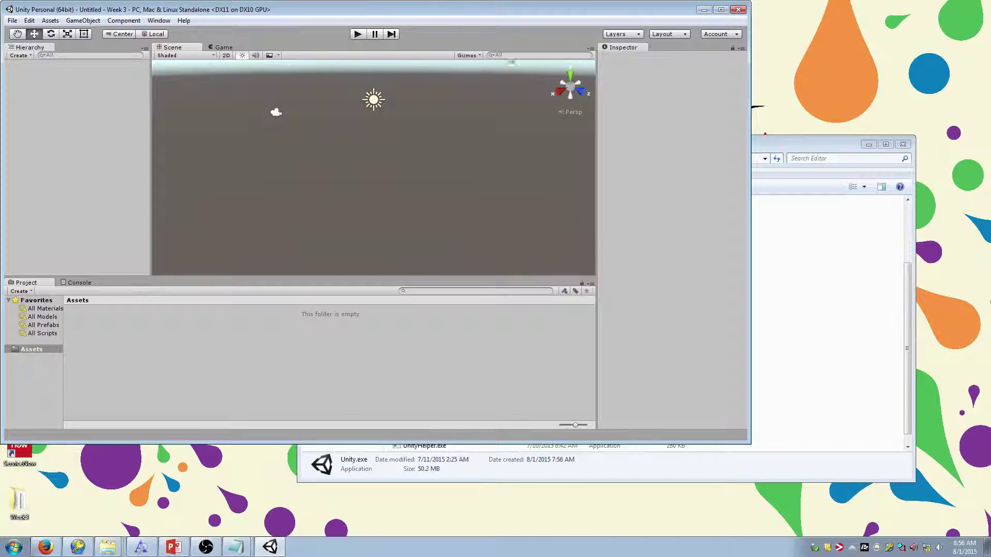
Maximize the Unity editor by dragging its title bar to the top screen edge
{"action": "mouse_move", "coordinate": [510, 14]}
{"action": "left_mouse_down"}
{"action": "mouse_move", "coordinate": [515, 21]}
{"action": "mouse_move", "coordinate": [516, 0]}
{"action": "left_mouse_up"}
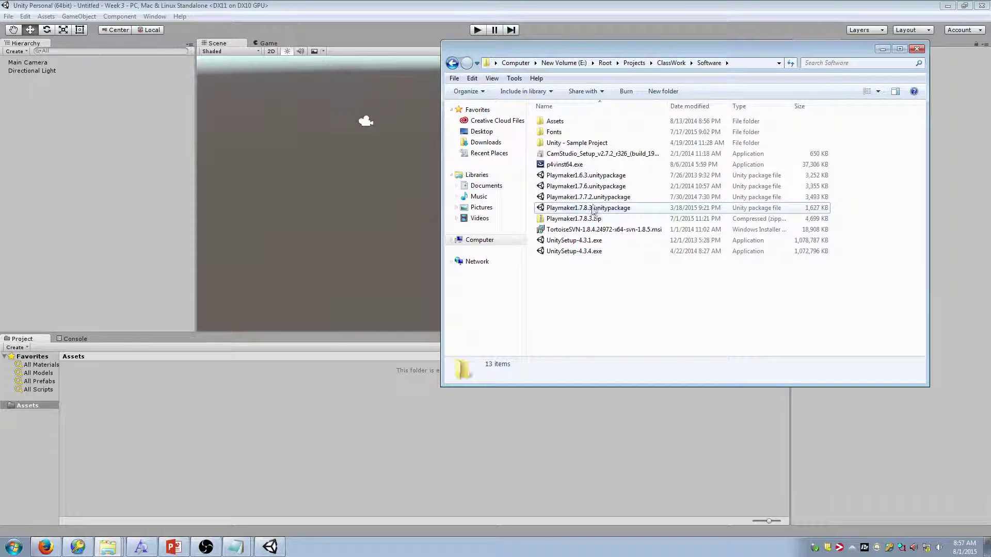
Drag Playmaker1.7.8.3.unitypackage into the Project panel and import all its files
{"action": "left_click", "coordinate": [588, 208]}
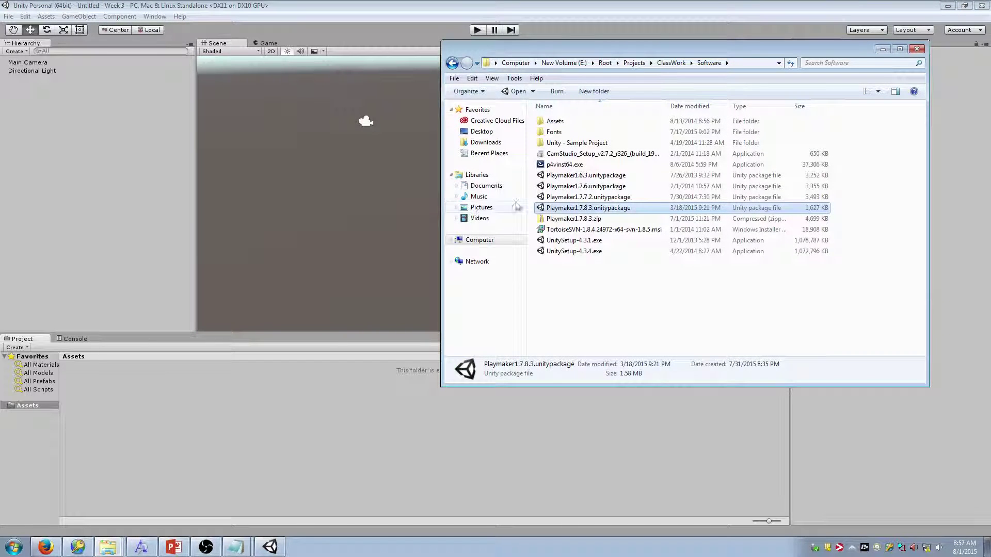
{"action": "left_click_drag", "start_coordinate": [626, 213], "coordinate": [117, 439]}
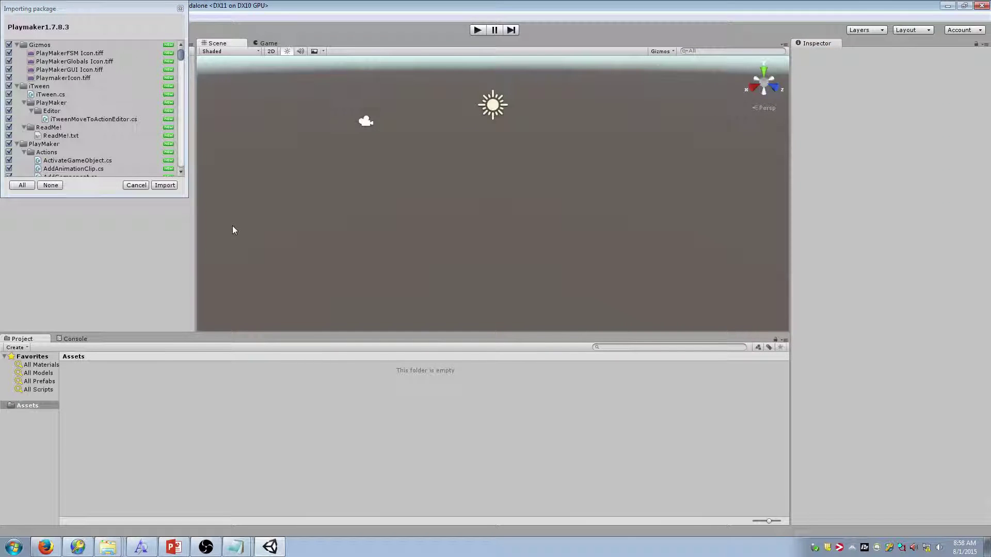
{"action": "mouse_move", "coordinate": [180, 56]}
{"action": "left_mouse_down"}
{"action": "mouse_move", "coordinate": [181, 168]}
{"action": "mouse_move", "coordinate": [181, 56]}
{"action": "left_mouse_up"}
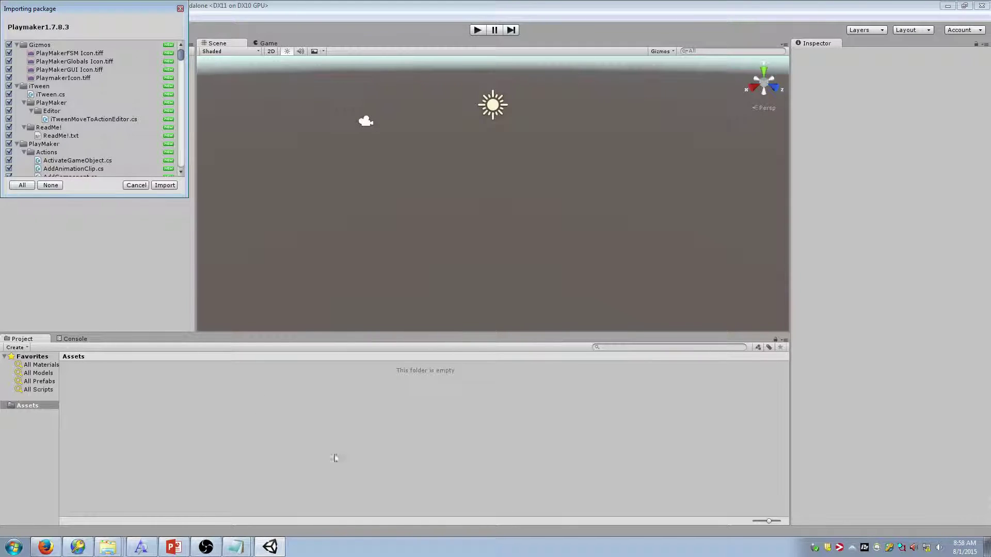
{"action": "left_click", "coordinate": [165, 185]}
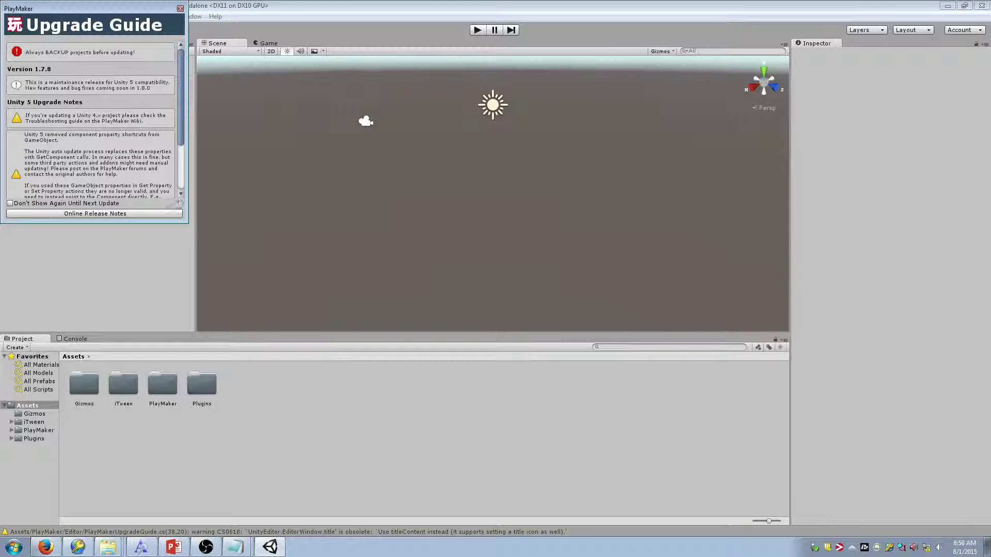
Scroll through the PlayMaker Upgrade Guide and close it
{"action": "scroll", "coordinate": [182, 143], "scroll_direction": "down", "scroll_amount": 2}
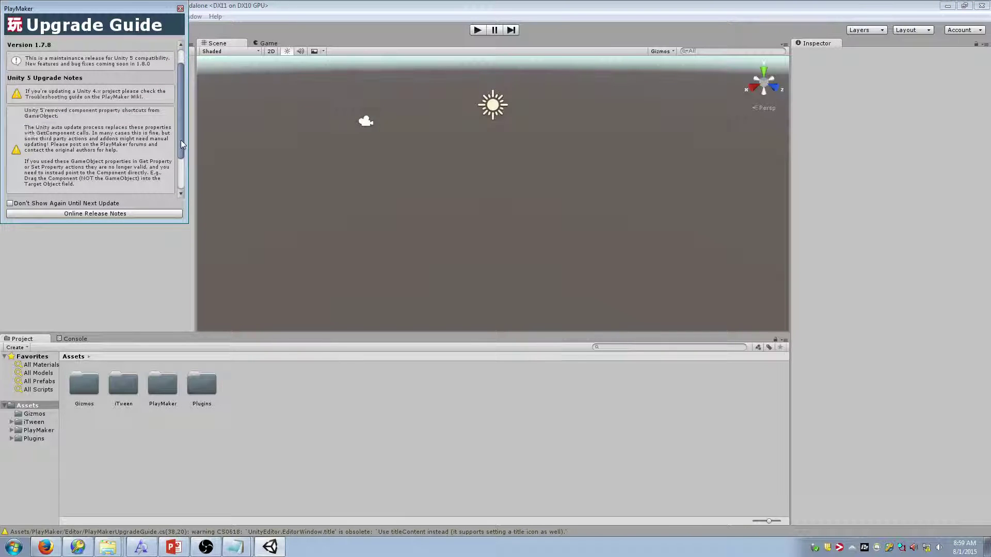
{"action": "scroll", "coordinate": [182, 144], "scroll_direction": "down", "scroll_amount": 6}
{"action": "left_click", "coordinate": [180, 8]}
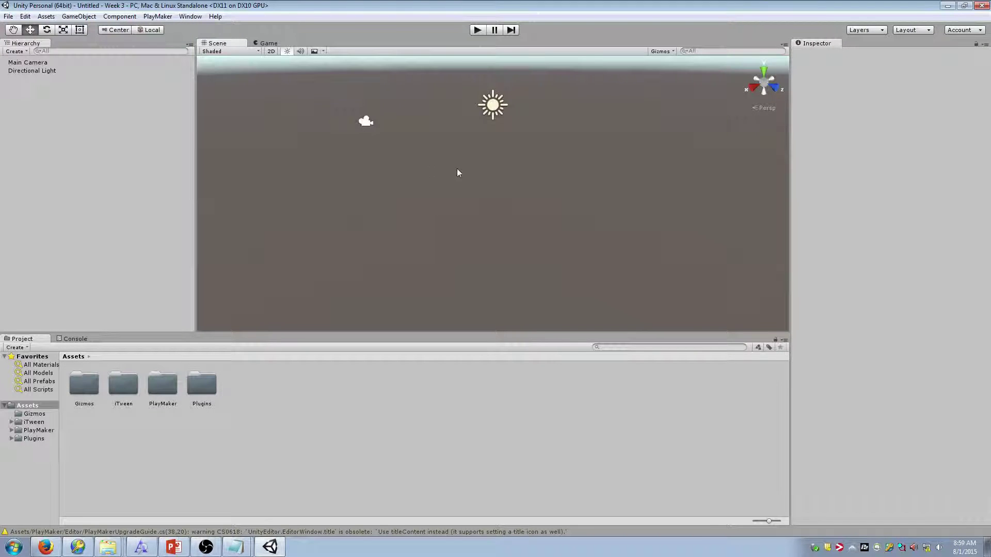
Switch the editor to the 2 by 3 layout
{"action": "right_click_drag", "start_coordinate": [458, 173], "coordinate": [433, 141]}
{"action": "key", "text": "w"}
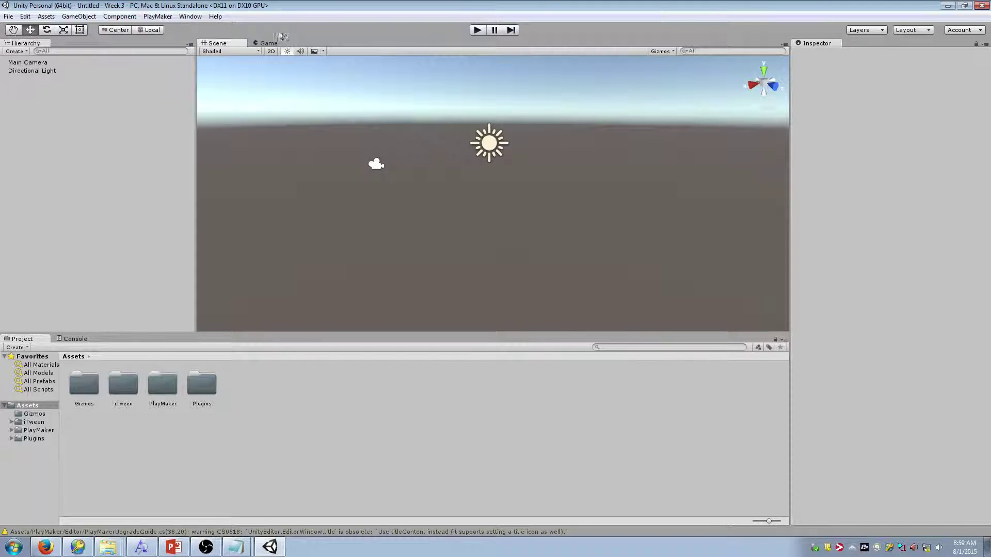
{"action": "left_click", "coordinate": [881, 30]}
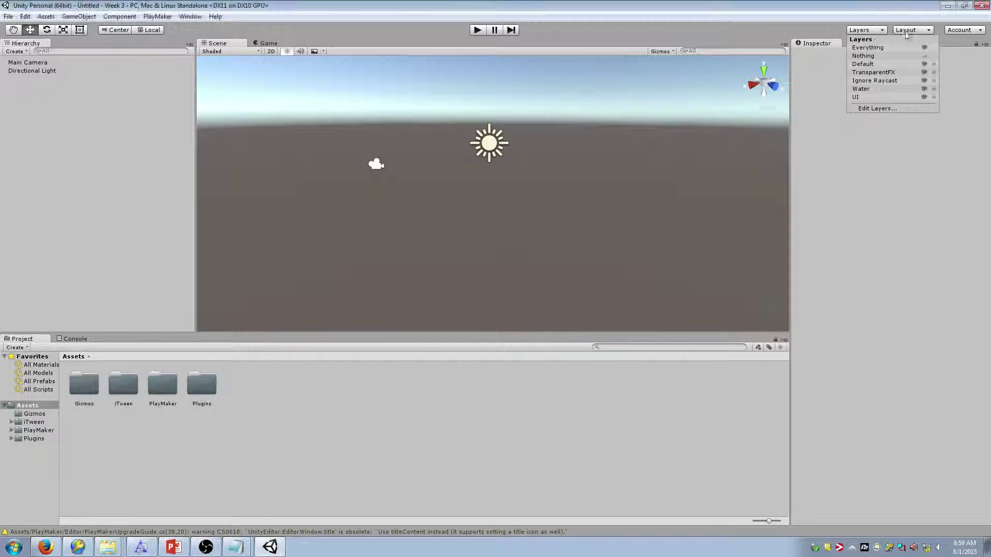
{"action": "left_click", "coordinate": [907, 30]}
{"action": "left_click", "coordinate": [906, 42]}
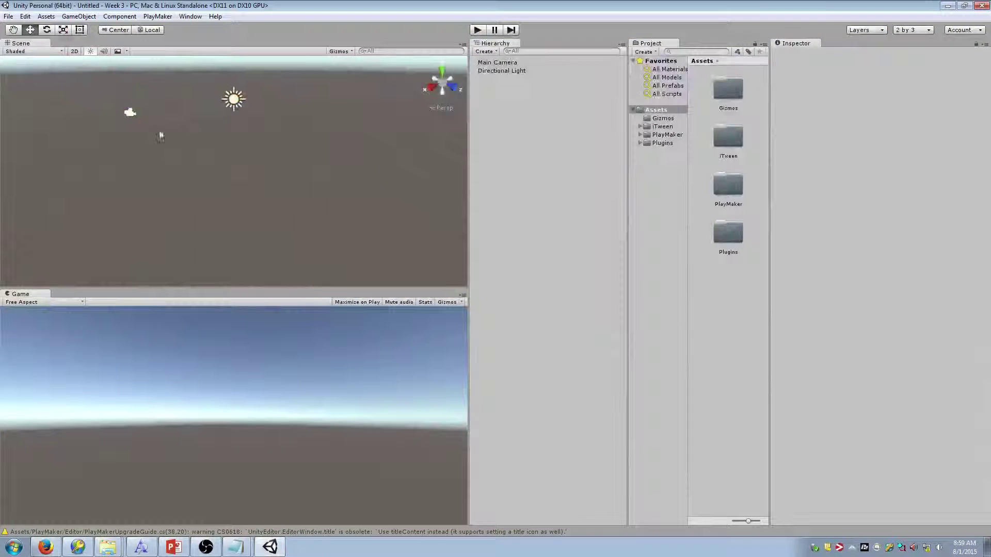
Move the Main Camera forward to Z 2.36 and rotate it to Y 225.821
{"action": "right_click_drag", "start_coordinate": [236, 164], "coordinate": [237, 126]}
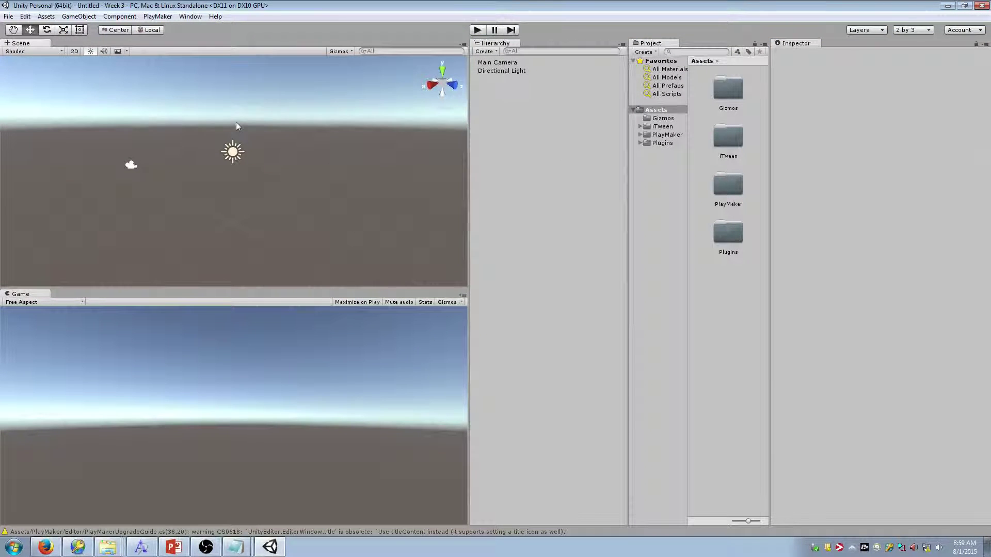
{"action": "left_click", "coordinate": [133, 165]}
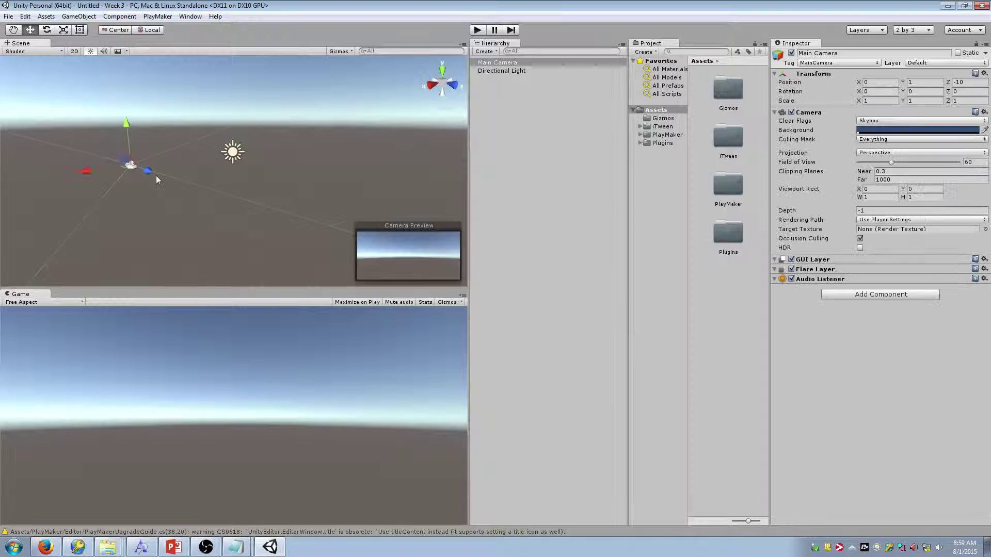
{"action": "left_click_drag", "start_coordinate": [156, 176], "coordinate": [237, 191]}
{"action": "key", "text": "e"}
{"action": "left_click_drag", "start_coordinate": [310, 246], "coordinate": [435, 211]}
{"action": "right_click_drag", "start_coordinate": [359, 185], "coordinate": [191, 159]}
Look around the scene, then run and stop Play mode to check the camera view
{"action": "key", "text": "d"}
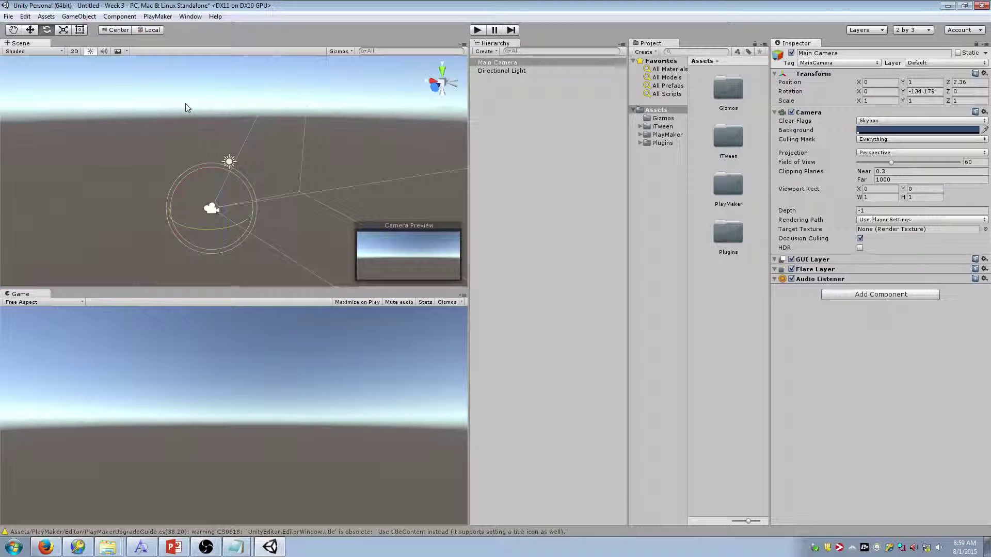
{"action": "right_click_drag", "start_coordinate": [293, 160], "coordinate": [320, 165]}
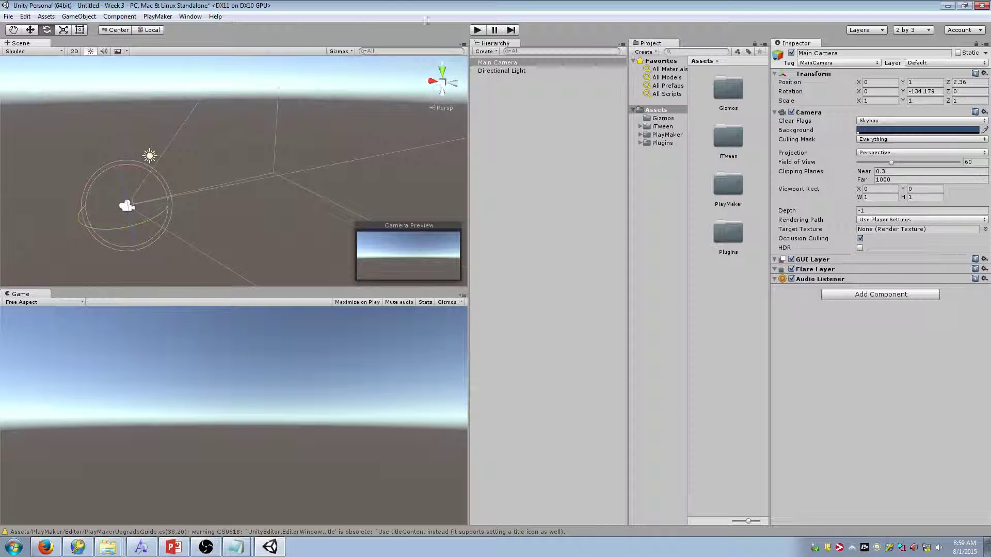
{"action": "left_click", "coordinate": [478, 29]}
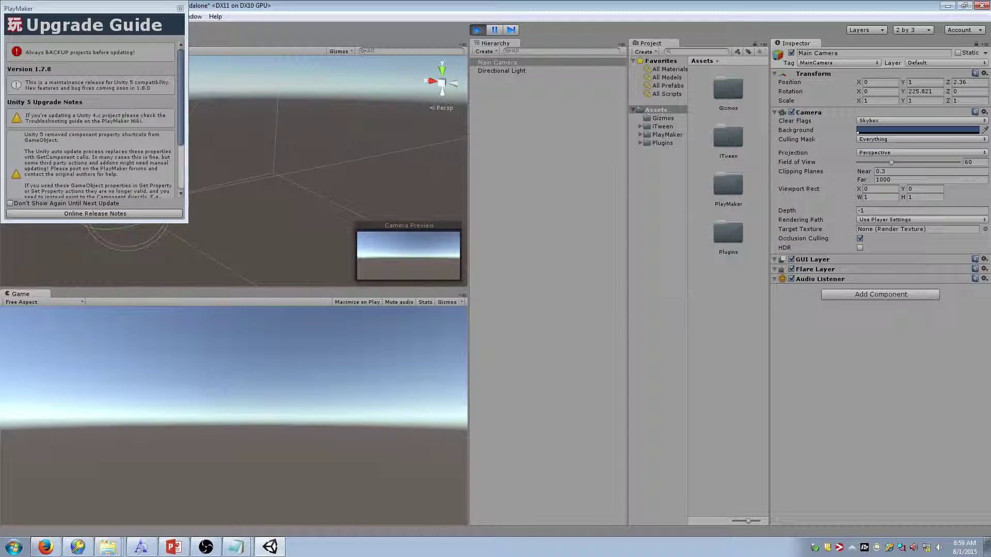
{"action": "left_click", "coordinate": [477, 30]}
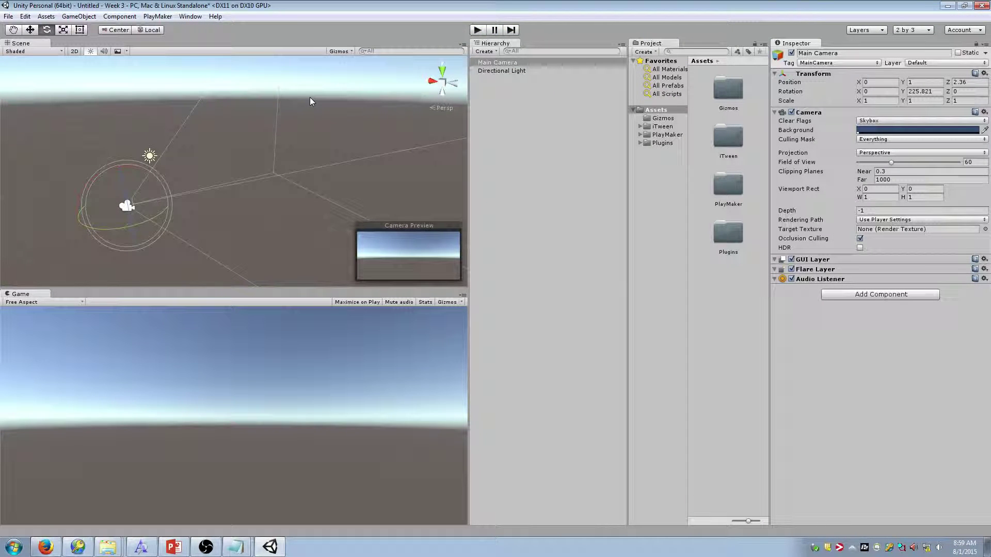
Add a cube, frame it, and lower it along its Y axis
{"action": "left_click", "coordinate": [258, 53]}
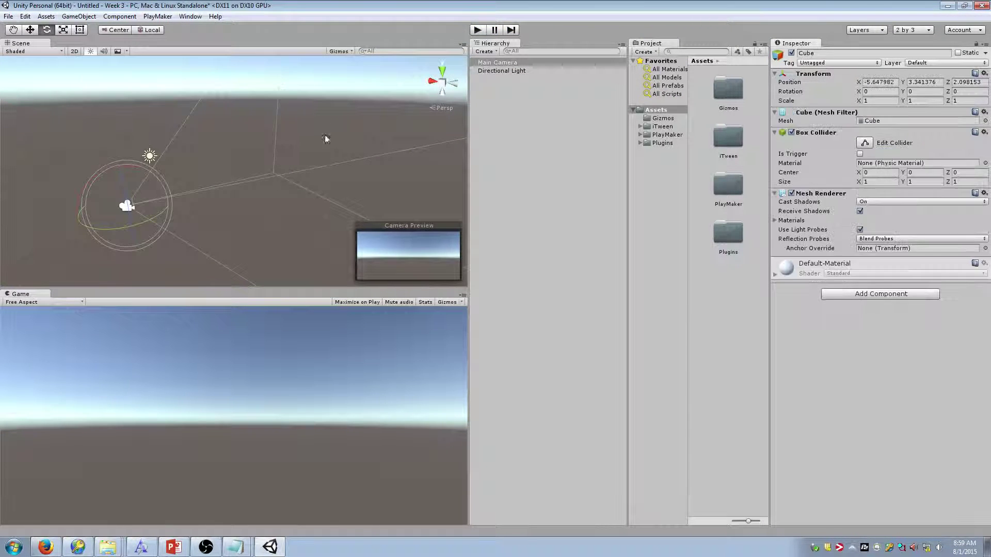
{"action": "key", "text": "f"}
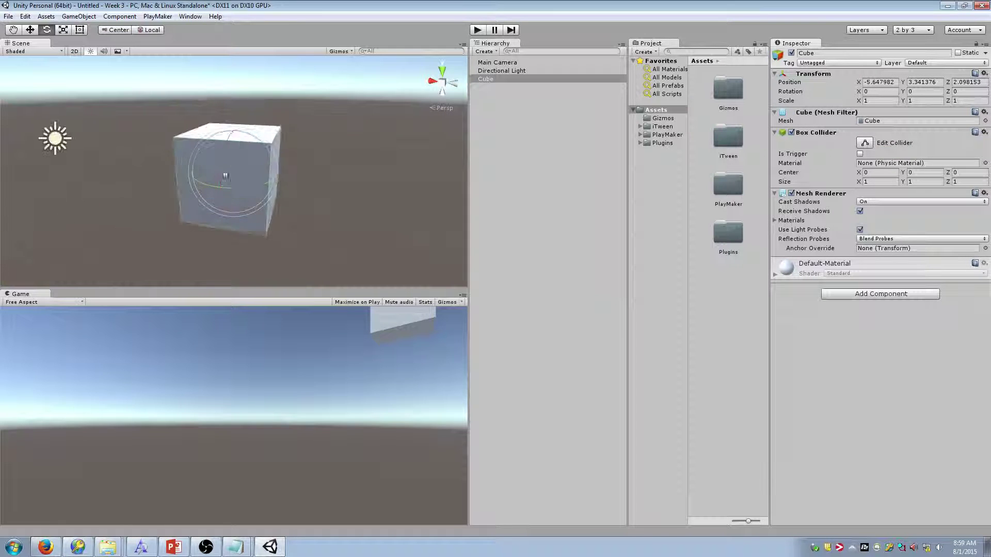
{"action": "left_click_drag", "start_coordinate": [270, 176], "coordinate": [407, 173], "text": "alt"}
{"action": "key", "text": "s"}
{"action": "right_click_drag", "start_coordinate": [330, 156], "coordinate": [286, 175]}
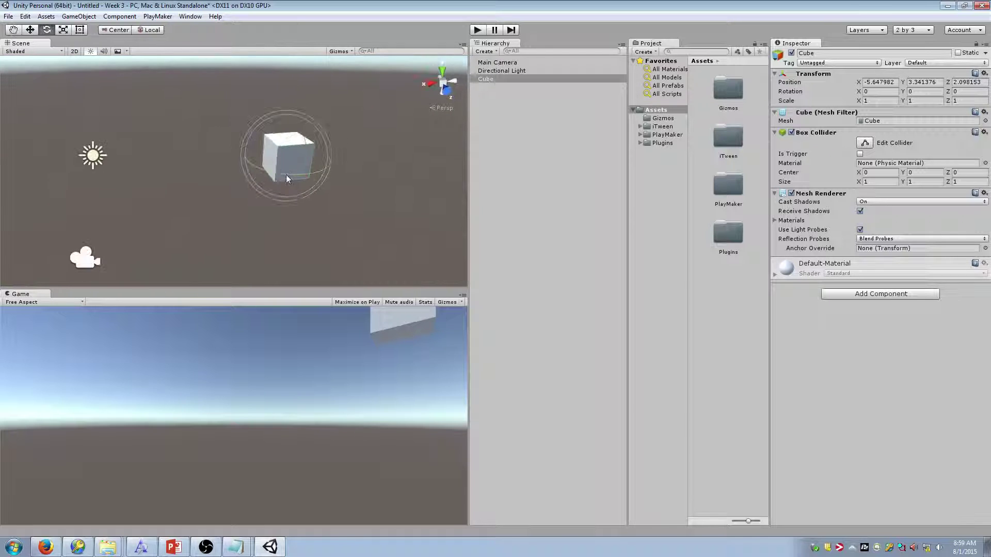
{"action": "key", "text": "w"}
{"action": "left_click_drag", "start_coordinate": [292, 125], "coordinate": [289, 185]}
Shift the Main Camera along X to about -1.64, 1, 4.05 to frame the cube
{"action": "left_click", "coordinate": [83, 256]}
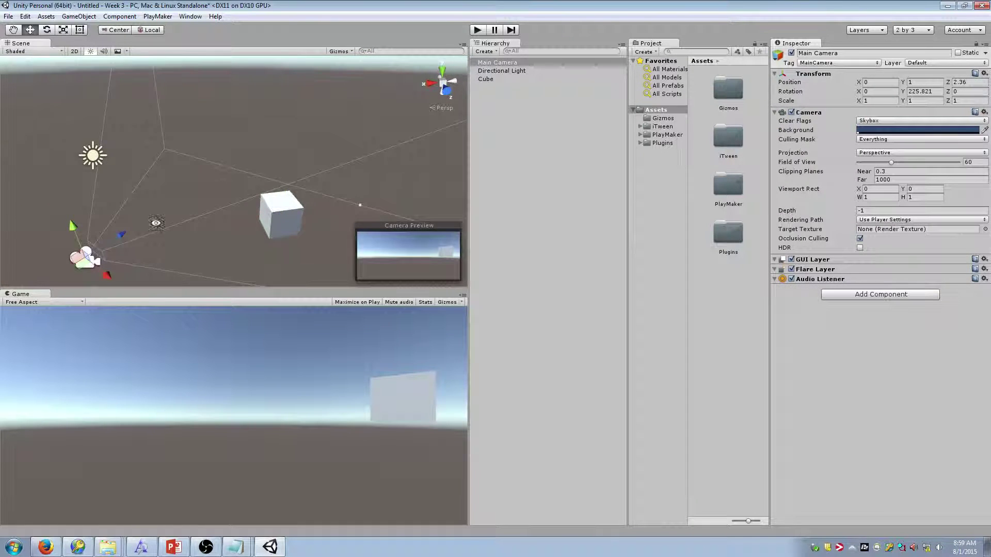
{"action": "right_click_drag", "start_coordinate": [157, 223], "coordinate": [160, 220]}
{"action": "key", "text": "s"}
{"action": "left_click_drag", "start_coordinate": [131, 252], "coordinate": [190, 282]}
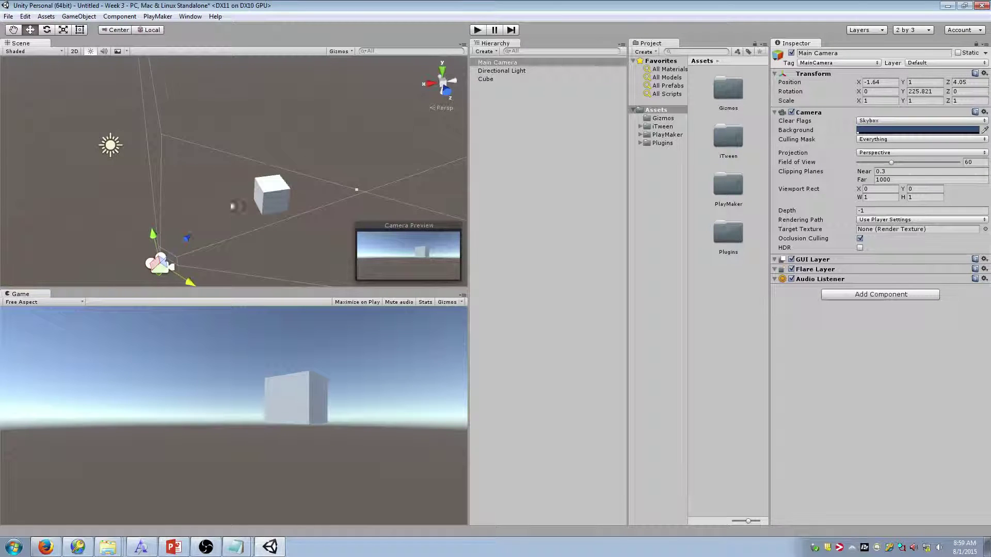
{"action": "key", "text": "d"}
{"action": "right_click_drag", "start_coordinate": [235, 207], "coordinate": [120, 157]}
{"action": "key", "text": "w"}
{"action": "key", "text": "d"}
{"action": "key", "text": "d"}
{"action": "key", "text": "a"}
{"action": "key", "text": "w"}
{"action": "key", "text": "s"}
Fly the scene view around the cube, then deselect the Main Camera
{"action": "left_click", "coordinate": [90, 165]}
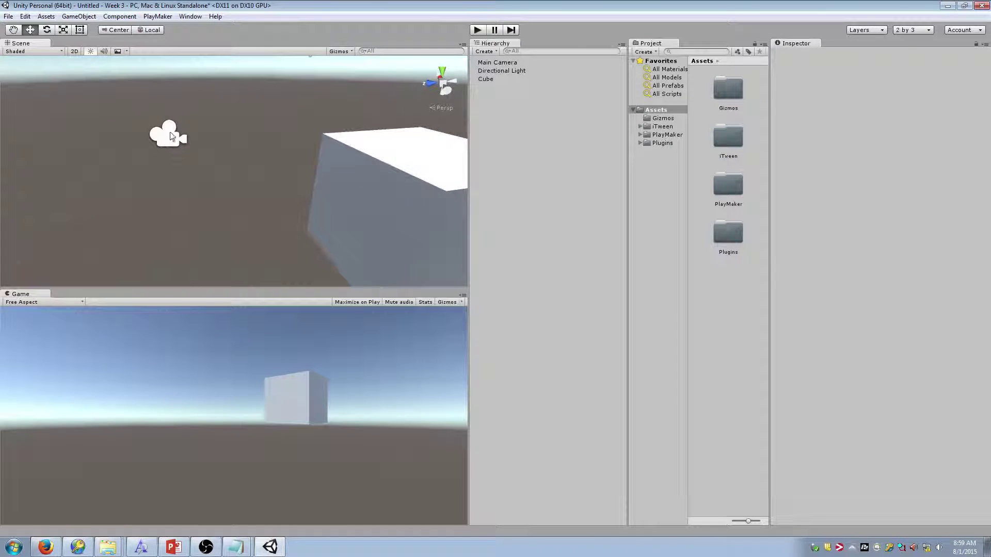
{"action": "left_click", "coordinate": [176, 137]}
{"action": "right_click_drag", "start_coordinate": [207, 168], "coordinate": [454, 135]}
{"action": "key", "text": "s"}
{"action": "key", "text": "w"}
{"action": "key", "text": "s"}
{"action": "right_click_drag", "start_coordinate": [266, 136], "coordinate": [308, 172]}
{"action": "key", "text": "a"}
{"action": "left_click", "coordinate": [416, 156]}
Select the Main Camera and fly the scene view toward the cube
{"action": "right_click", "coordinate": [496, 63]}
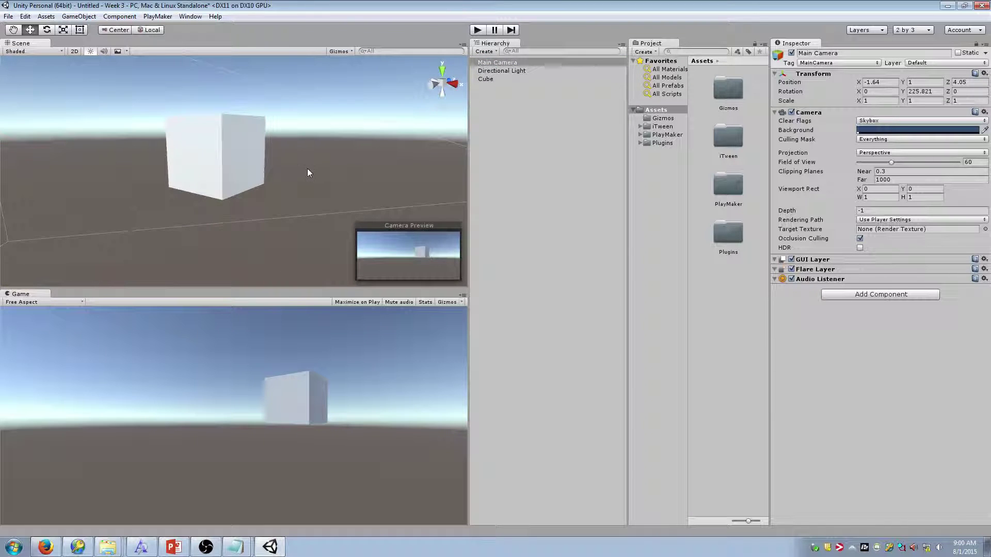
{"action": "right_click_drag", "start_coordinate": [365, 162], "coordinate": [438, 177]}
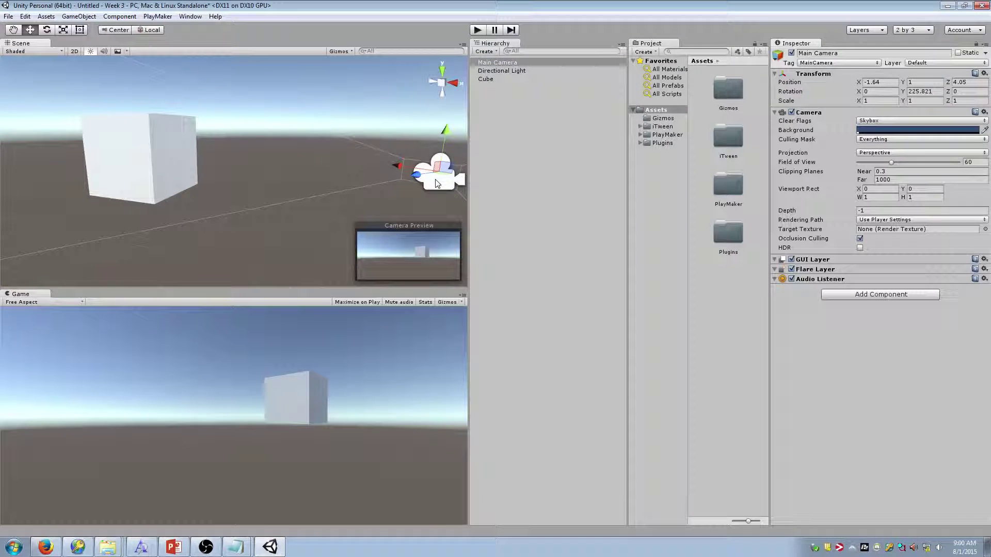
{"action": "key", "text": "f"}
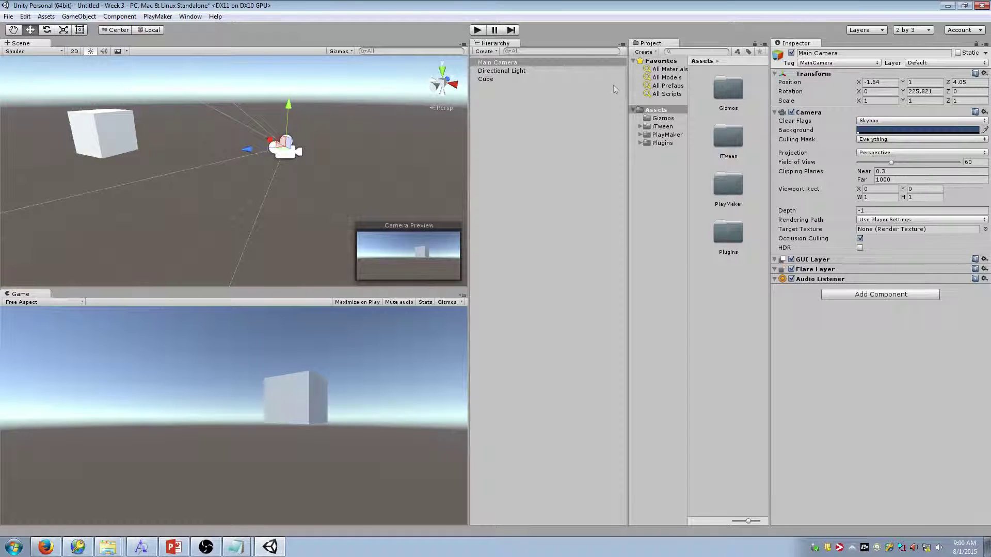
{"action": "right_click", "coordinate": [537, 62]}
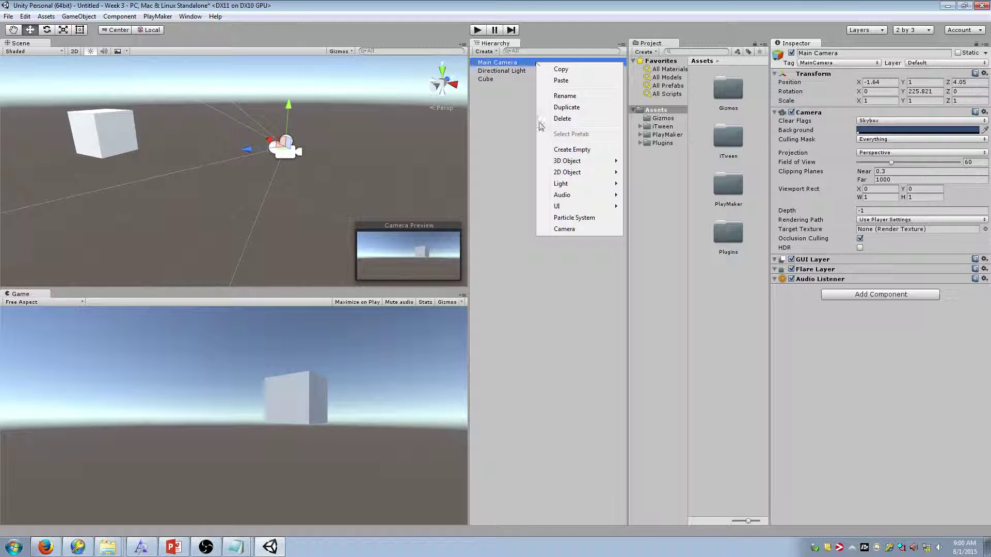
{"action": "key", "text": "w"}
{"action": "right_click_drag", "start_coordinate": [128, 93], "coordinate": [181, 79]}
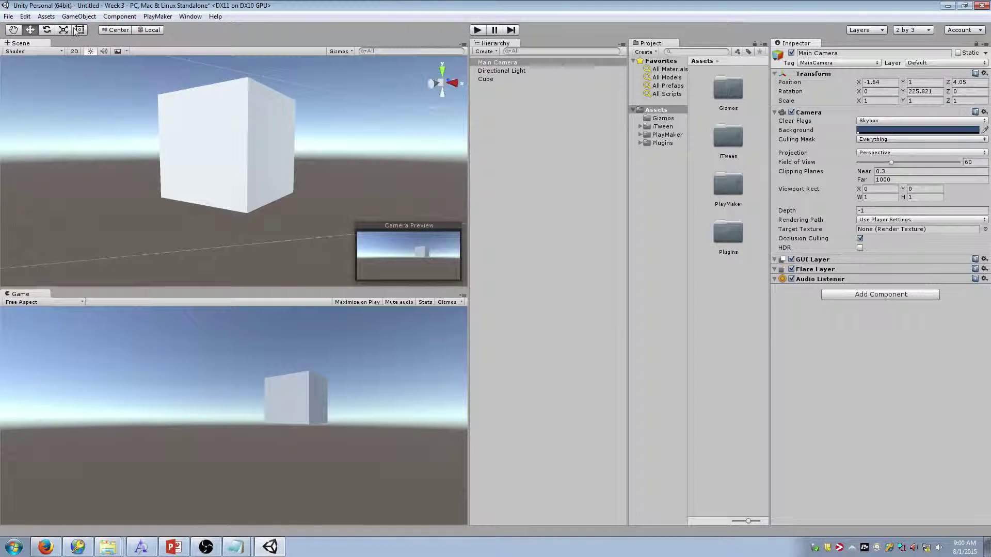
Browse the Edit, Assets and PlayMaker menus looking for the view-alignment command
{"action": "left_click", "coordinate": [26, 17]}
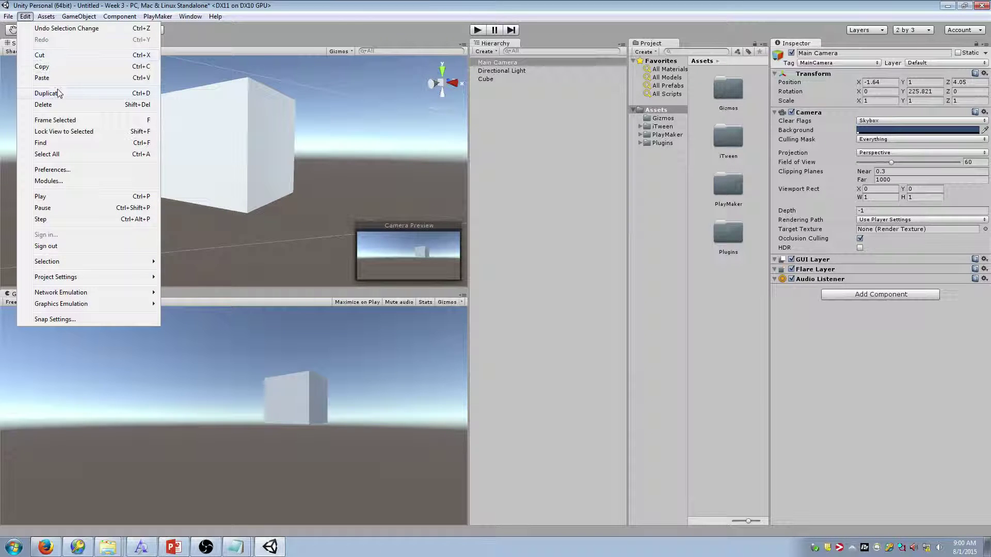
{"action": "left_click", "coordinate": [81, 133]}
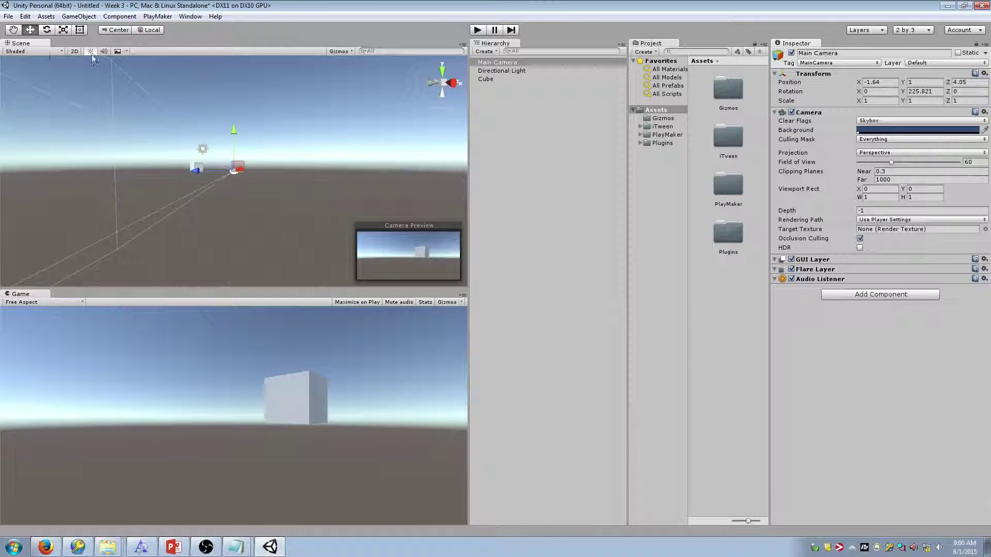
{"action": "left_click", "coordinate": [24, 17]}
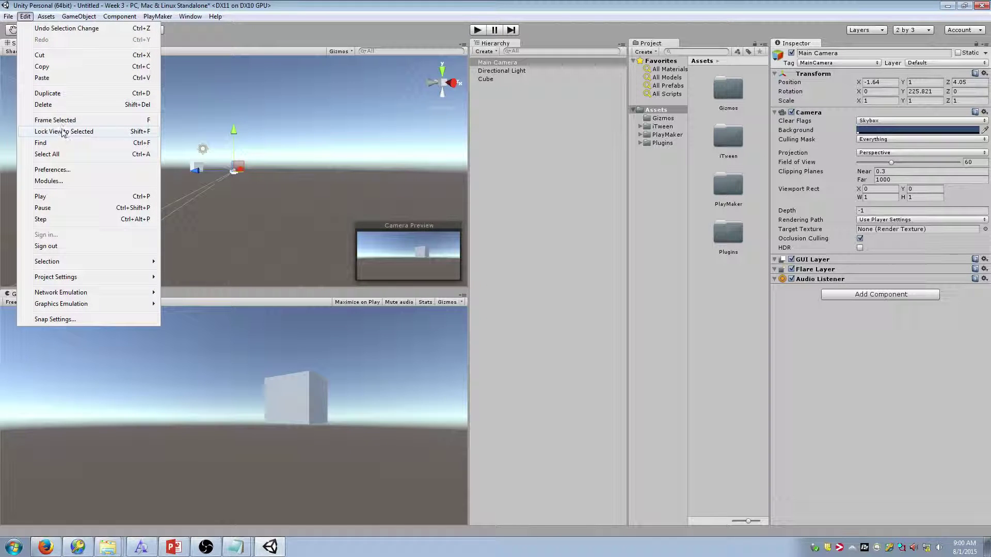
{"action": "mouse_move", "coordinate": [50, 21]}
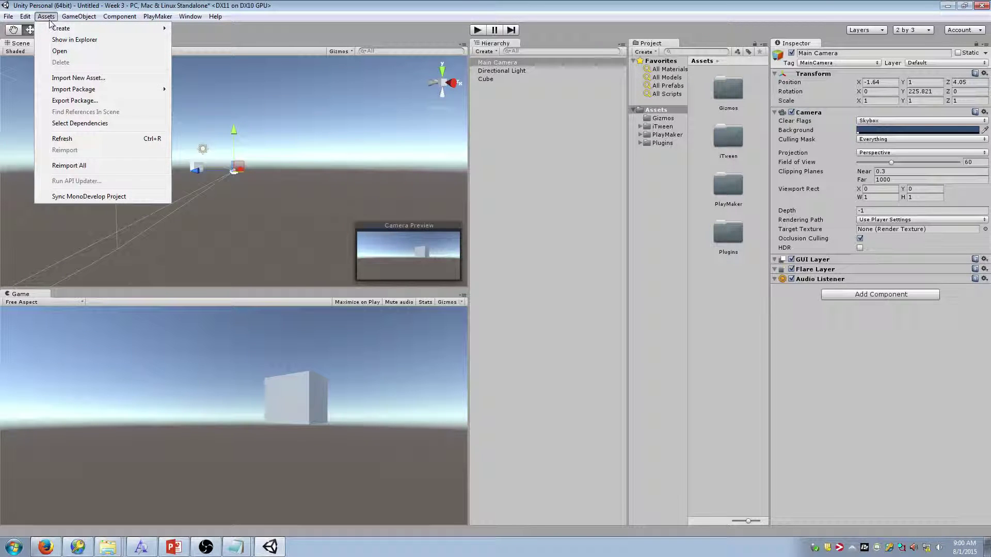
{"action": "left_click", "coordinate": [24, 16]}
{"action": "left_click", "coordinate": [25, 16]}
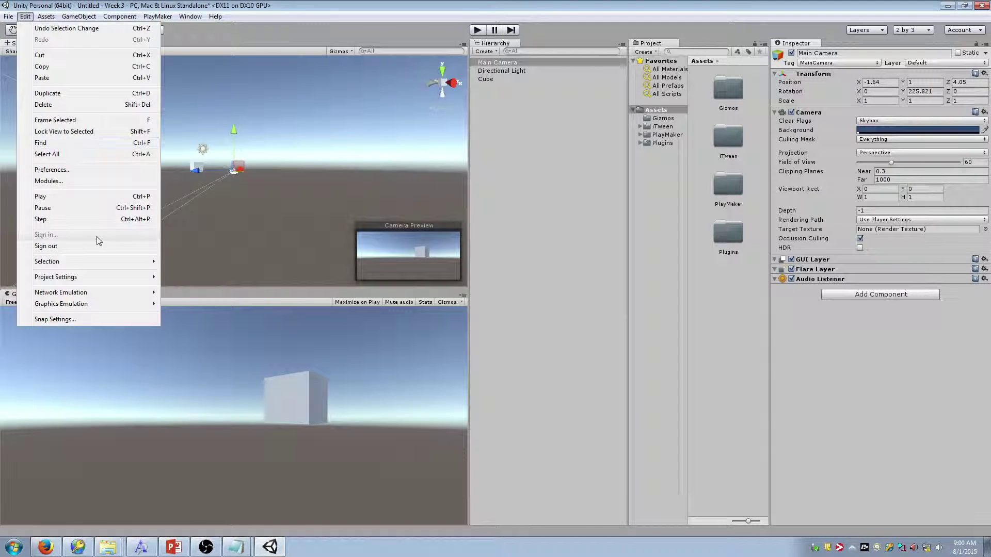
{"action": "left_click", "coordinate": [158, 16]}
{"action": "left_click", "coordinate": [46, 17]}
{"action": "mouse_move", "coordinate": [29, 18]}
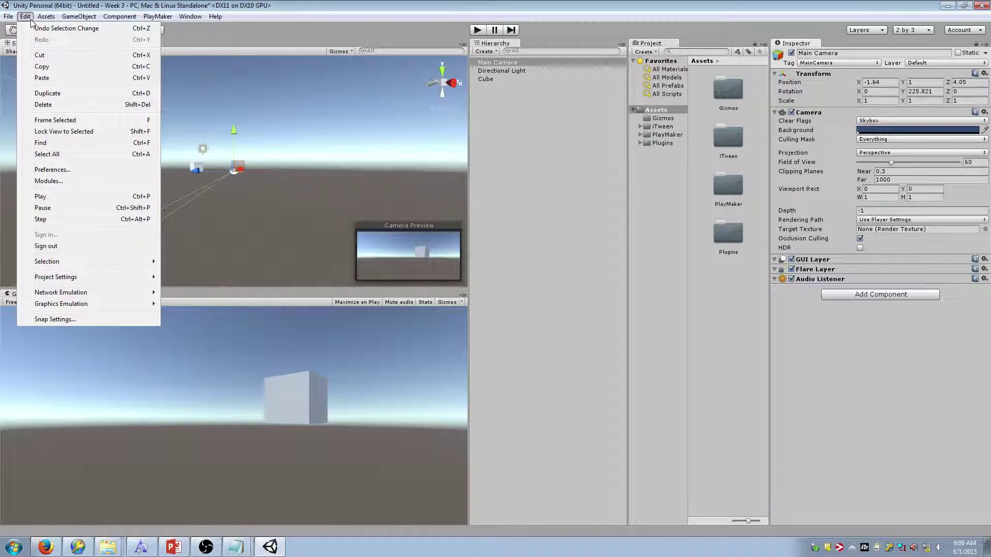
{"action": "left_click", "coordinate": [217, 175]}
Align the Main Camera with the view (Ctrl+Shift+F), placing it near -3.33, 1.76, -0.32
{"action": "key", "text": "ctrl+shift+f"}
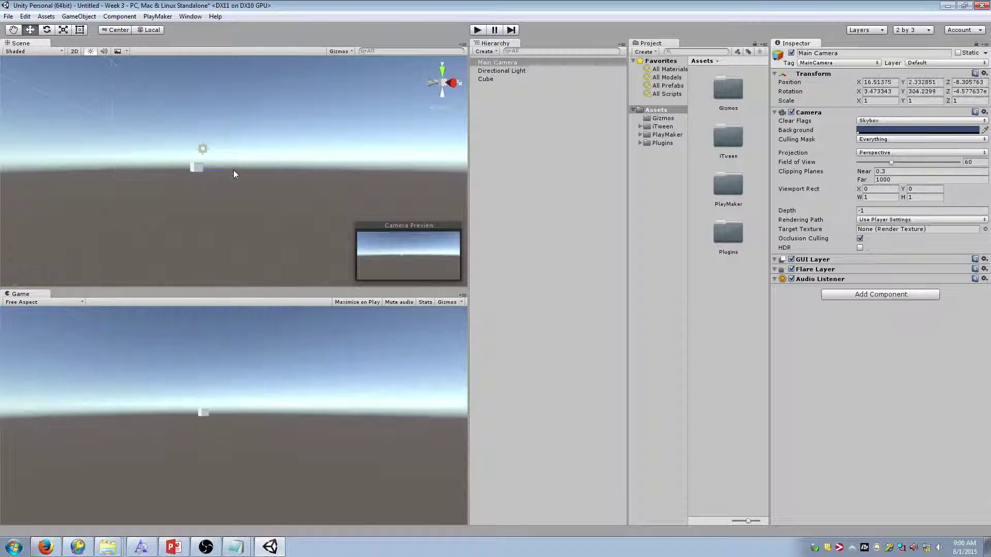
{"action": "right_click_drag", "start_coordinate": [234, 170], "coordinate": [245, 188]}
{"action": "key", "text": "w"}
{"action": "key", "text": "ctrl+shift+f"}
{"action": "key", "text": "ctrl+shift+f"}
{"action": "key", "text": "ctrl+shift+f"}
{"action": "key", "text": "ctrl+shift+f"}
Check the Edit menu, then fly around the cube and snap the Main Camera to the view twice
{"action": "left_click", "coordinate": [24, 16]}
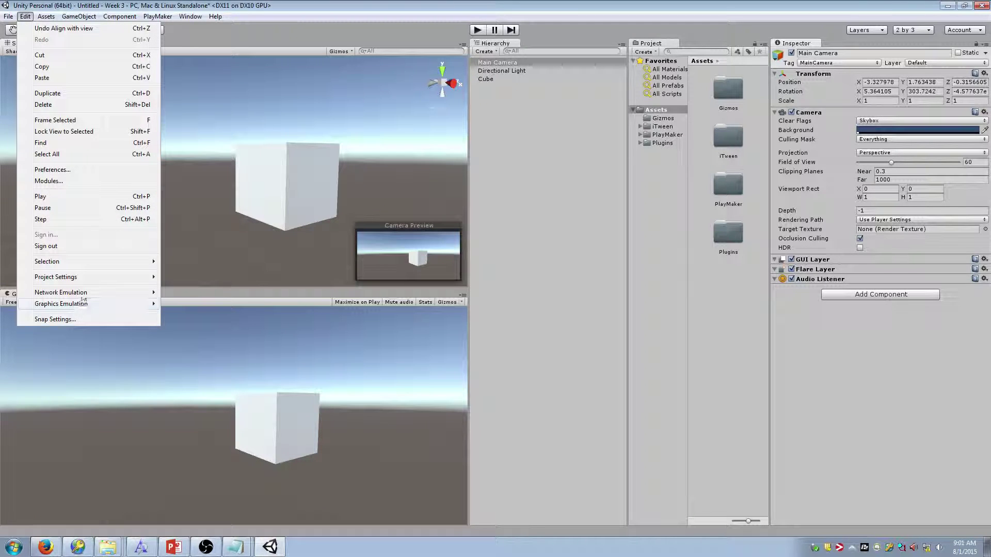
{"action": "left_click", "coordinate": [261, 153]}
{"action": "key", "text": "s"}
{"action": "mouse_move", "coordinate": [261, 154]}
{"action": "right_mouse_down"}
{"action": "mouse_move", "coordinate": [281, 148]}
{"action": "mouse_move", "coordinate": [263, 154]}
{"action": "right_mouse_up"}
{"action": "key", "text": "w"}
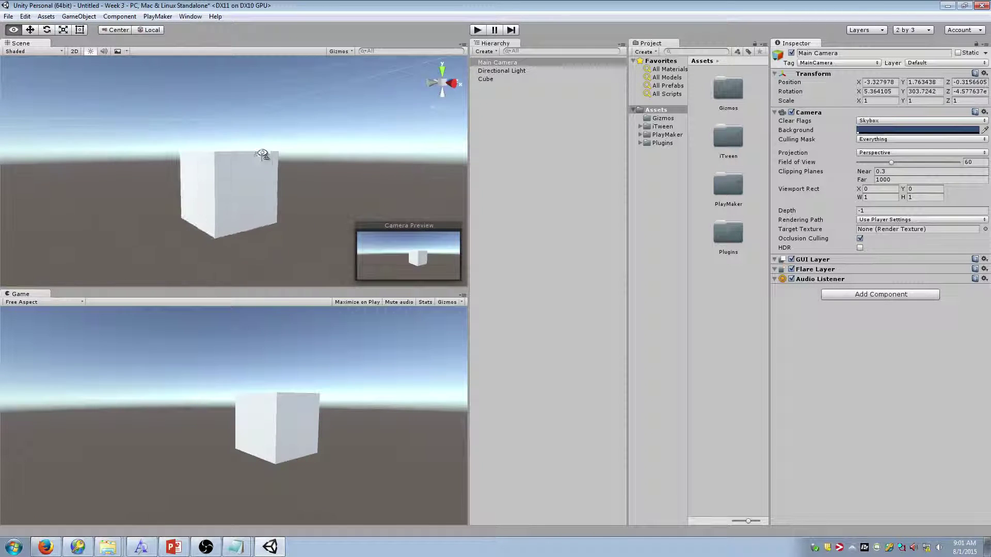
{"action": "key", "text": "ctrl+shift+f"}
{"action": "key", "text": "a"}
{"action": "key", "text": "w"}
{"action": "right_click_drag", "start_coordinate": [258, 194], "coordinate": [312, 189]}
{"action": "key", "text": "ctrl+shift+f"}
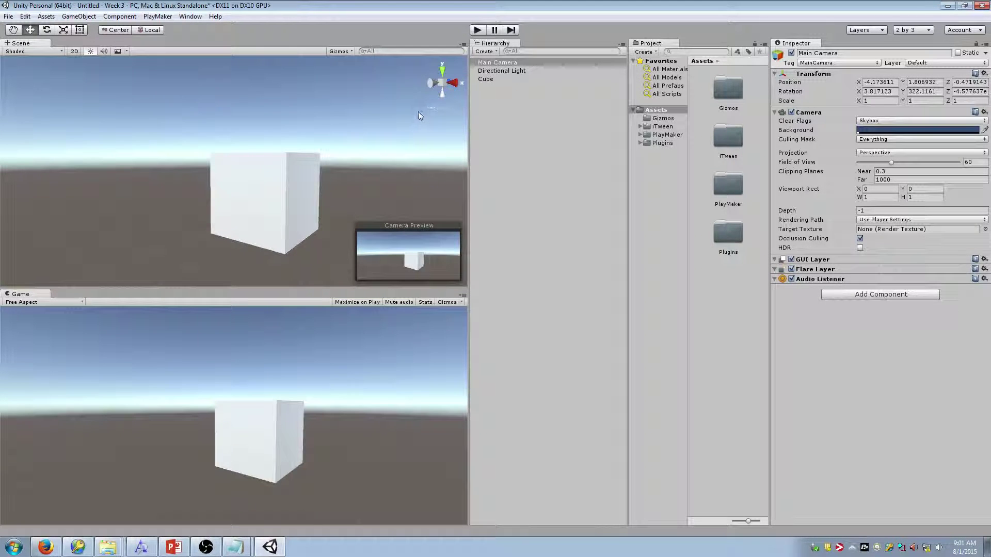
Refine the view and realign, leaving the camera near -4.59, 2.18, 1.24, tilted 29.9° down
{"action": "right_click_drag", "start_coordinate": [371, 133], "coordinate": [238, 171]}
{"action": "key", "text": "w"}
{"action": "key", "text": "s"}
{"action": "key", "text": "w"}
{"action": "key", "text": "ctrl+shift+f"}
{"action": "key", "text": "s"}
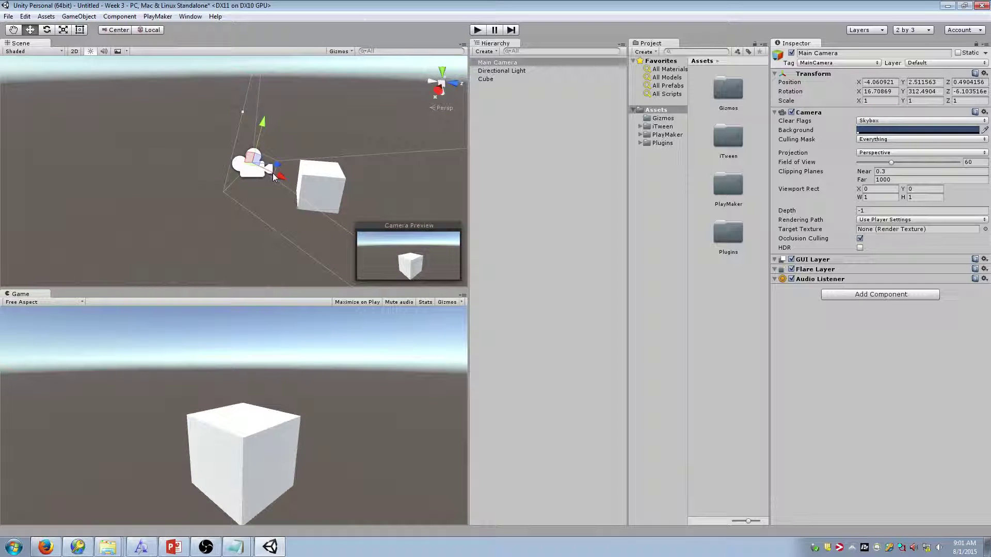
{"action": "mouse_move", "coordinate": [276, 174]}
{"action": "left_mouse_down"}
{"action": "mouse_move", "coordinate": [243, 162]}
{"action": "mouse_move", "coordinate": [271, 175]}
{"action": "left_mouse_up"}
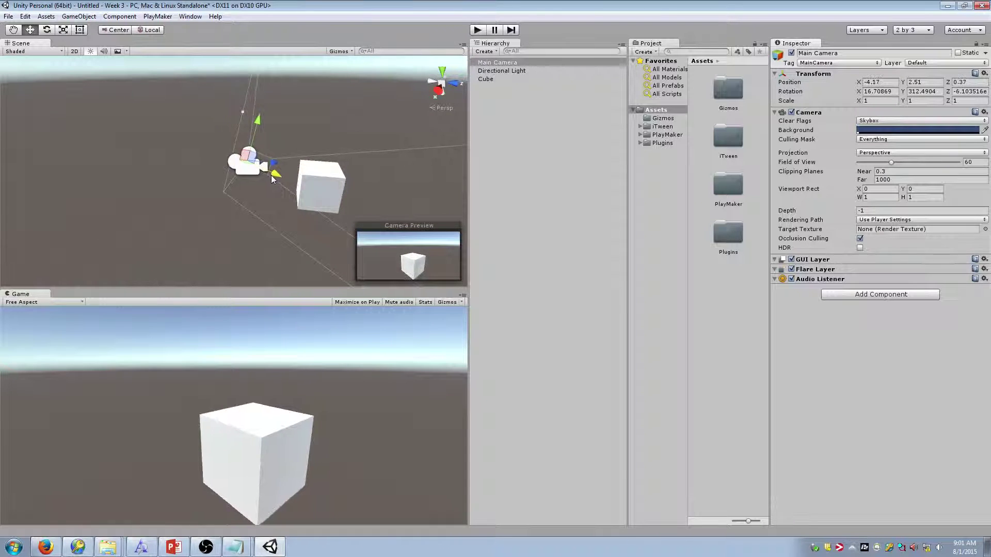
{"action": "key", "text": "w"}
{"action": "right_click_drag", "start_coordinate": [271, 175], "coordinate": [352, 140]}
{"action": "key", "text": "ctrl+shift+f"}
{"action": "key", "text": "s"}
{"action": "key", "text": "s"}
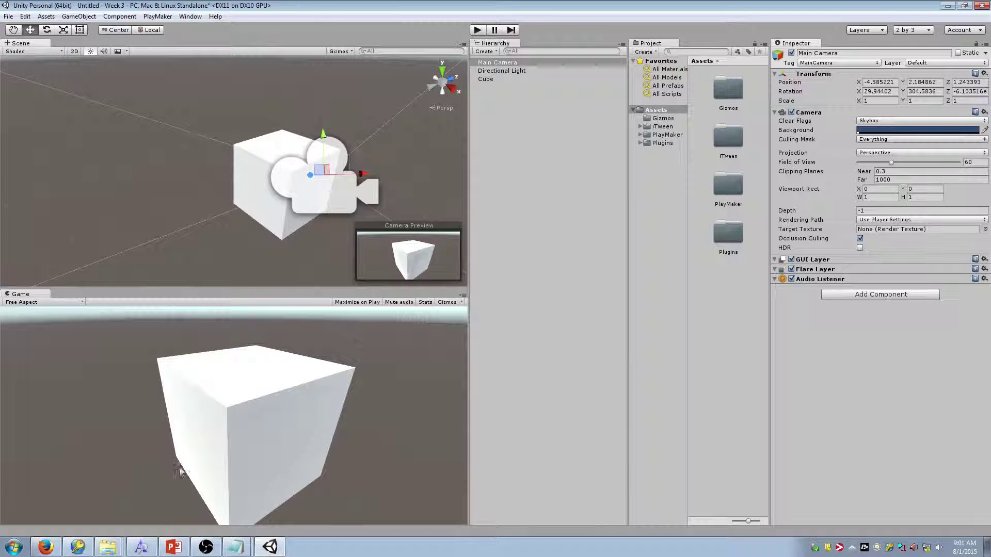
{"action": "left_click", "coordinate": [78, 16]}
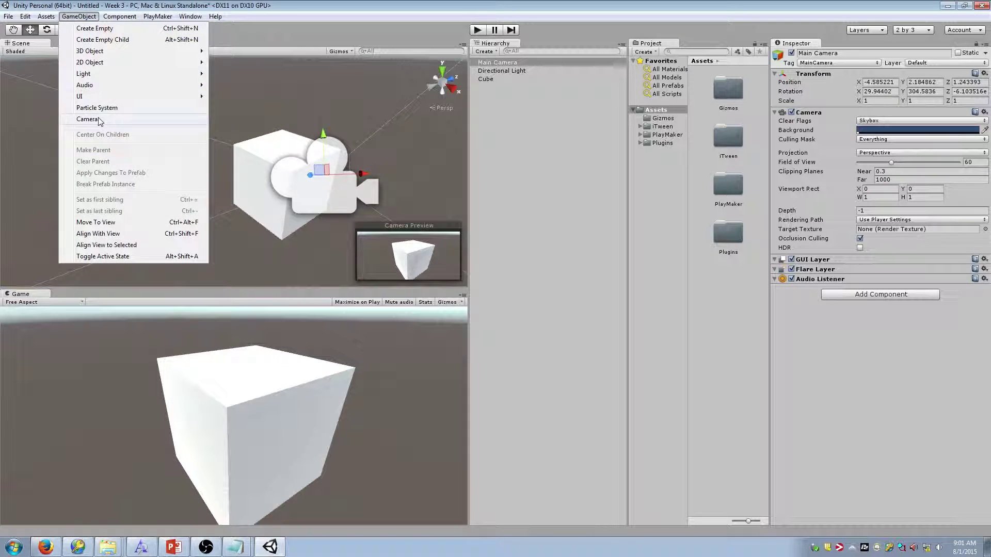
{"action": "mouse_move", "coordinate": [103, 73]}
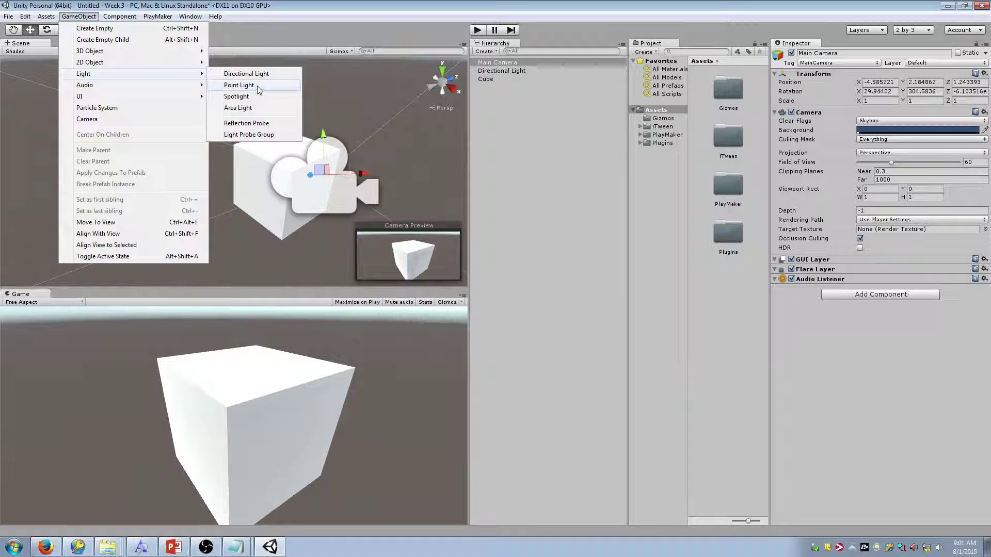
{"action": "left_click", "coordinate": [235, 84]}
{"action": "key", "text": "a"}
{"action": "right_click_drag", "start_coordinate": [254, 166], "coordinate": [353, 139]}
{"action": "key", "text": "f"}
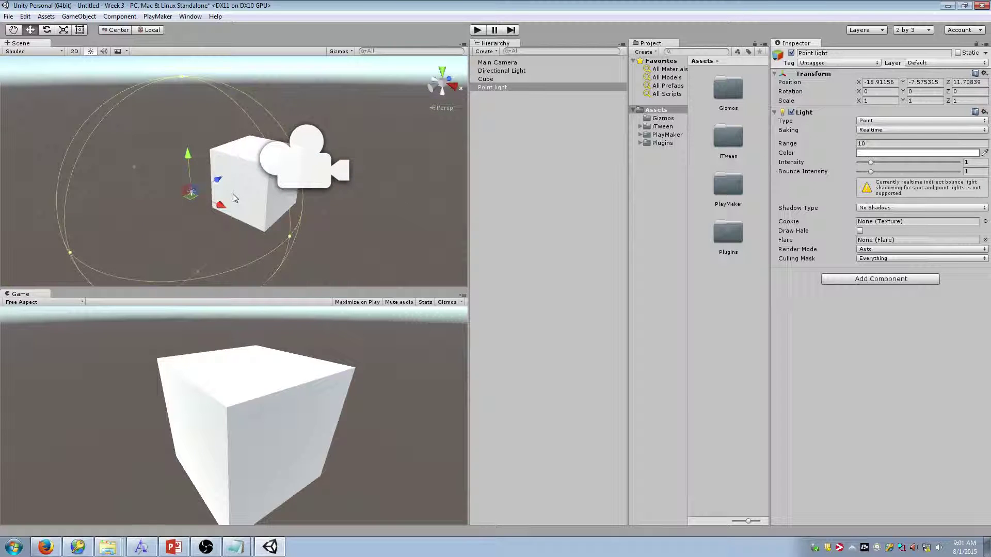
{"action": "left_click", "coordinate": [234, 194]}
{"action": "key", "text": "f"}
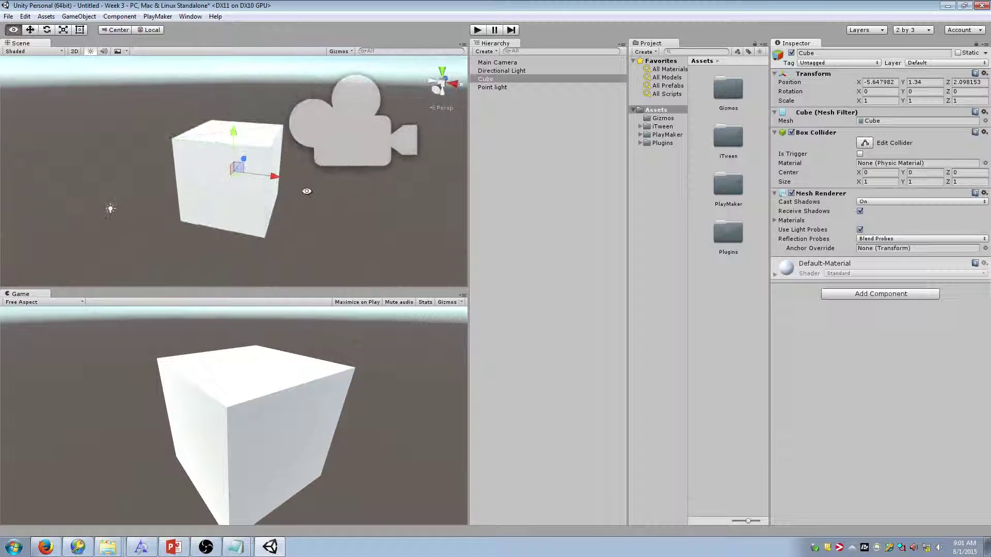
{"action": "left_click", "coordinate": [502, 88]}
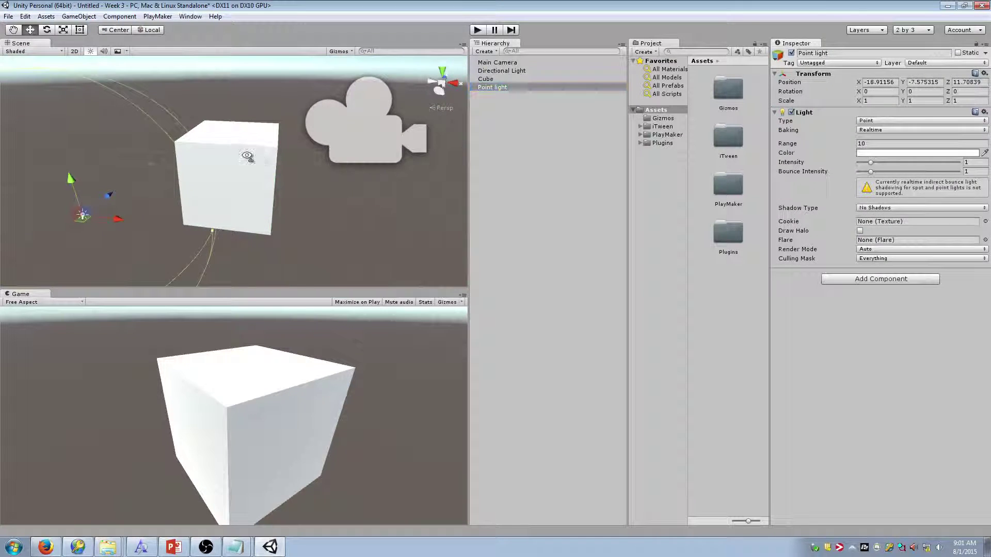
{"action": "key", "text": "f"}
{"action": "right_click_drag", "start_coordinate": [247, 157], "coordinate": [164, 156]}
{"action": "key", "text": "w"}
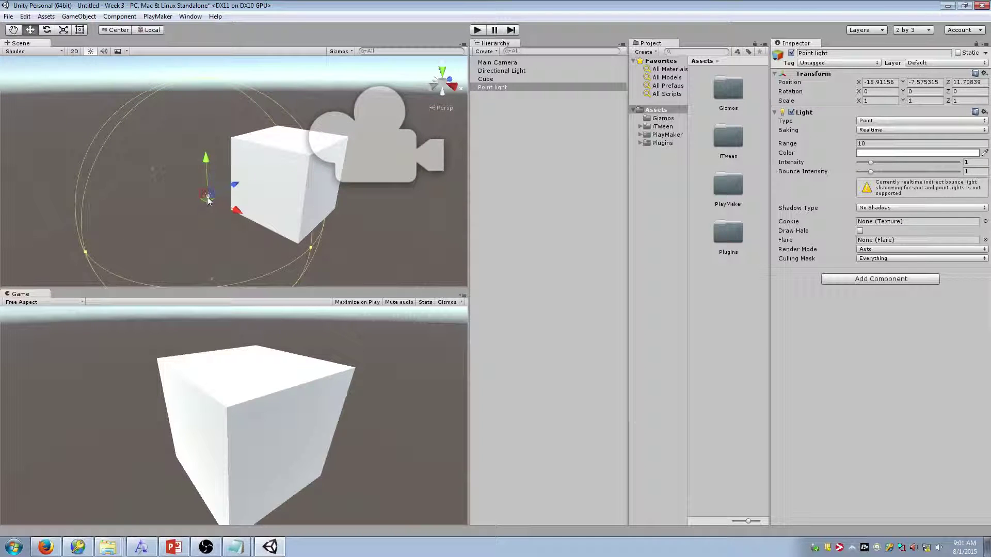
{"action": "right_click_drag", "start_coordinate": [207, 201], "coordinate": [284, 192]}
{"action": "key", "text": "f"}
{"action": "key", "text": "w"}
{"action": "key", "text": "d"}
{"action": "key", "text": "a"}
{"action": "key", "text": "d"}
{"action": "key", "text": "s"}
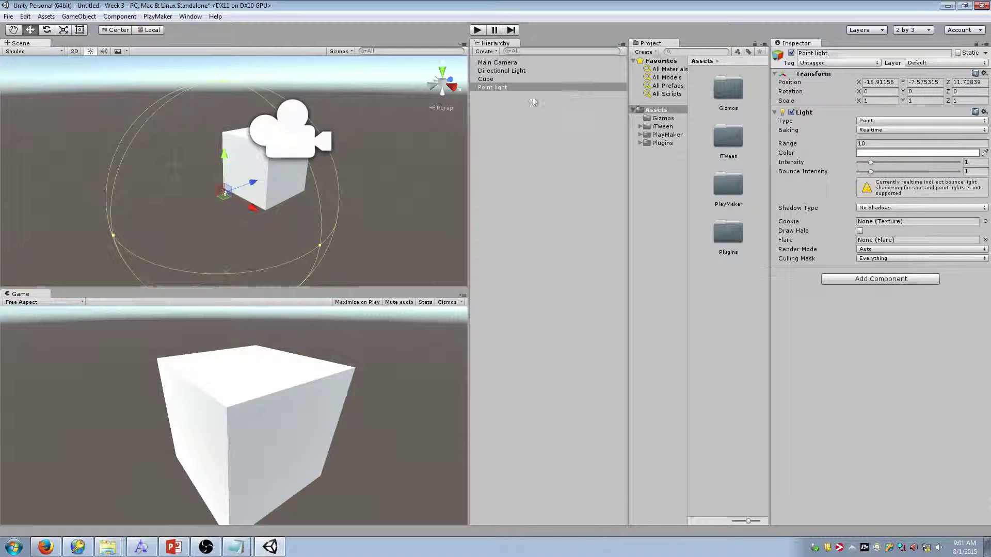
Move the point light around the cube, to about X -7.55 and Z 1.993
{"action": "left_click_drag", "start_coordinate": [247, 208], "coordinate": [355, 267]}
{"action": "left_click_drag", "start_coordinate": [330, 221], "coordinate": [353, 128]}
{"action": "right_click_drag", "start_coordinate": [367, 125], "coordinate": [170, 151]}
{"action": "key", "text": "d"}
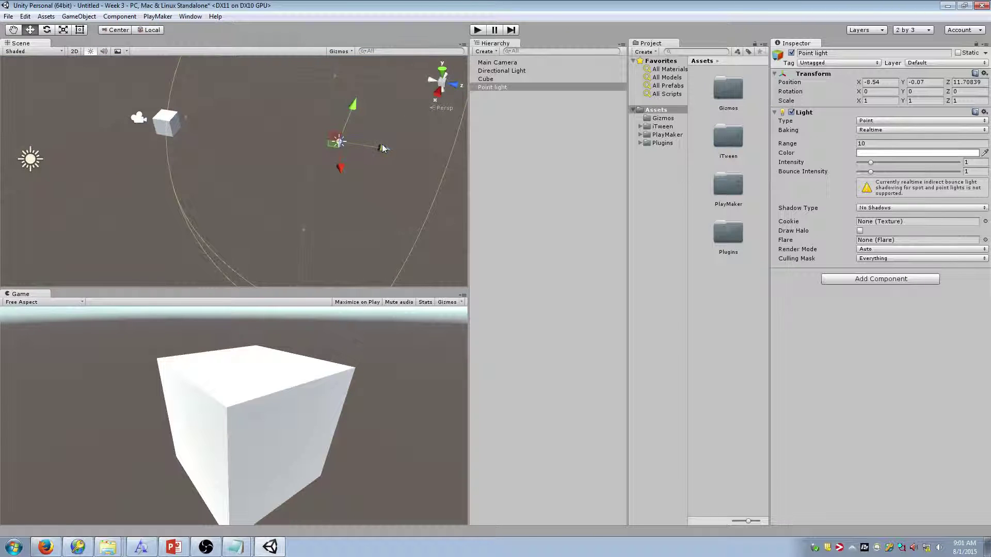
{"action": "left_click_drag", "start_coordinate": [383, 148], "coordinate": [243, 146]}
{"action": "mouse_move", "coordinate": [178, 140]}
{"action": "left_mouse_down"}
{"action": "mouse_move", "coordinate": [156, 158]}
{"action": "mouse_move", "coordinate": [190, 151]}
{"action": "left_mouse_up"}
{"action": "left_click_drag", "start_coordinate": [136, 167], "coordinate": [139, 162]}
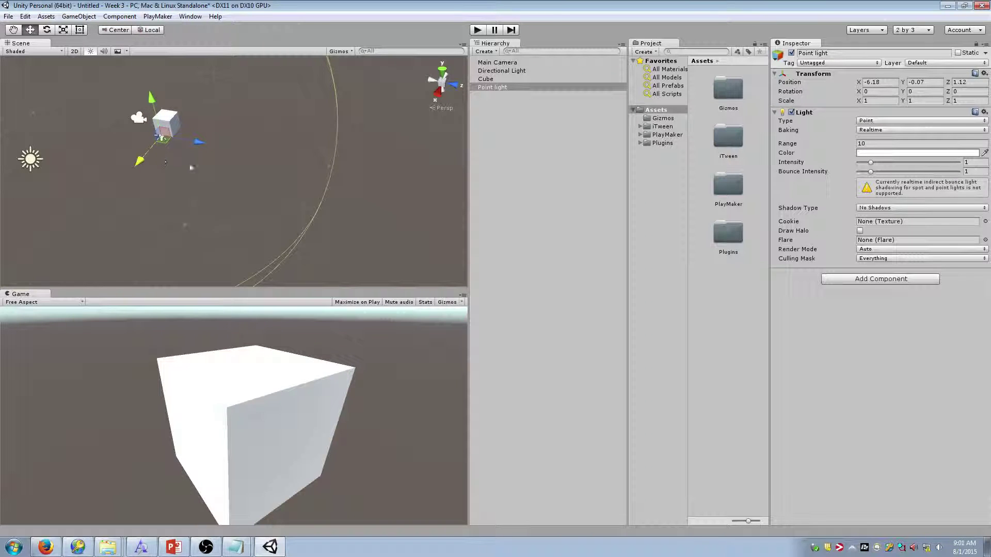
{"action": "key", "text": "a"}
{"action": "right_click_drag", "start_coordinate": [191, 168], "coordinate": [330, 155]}
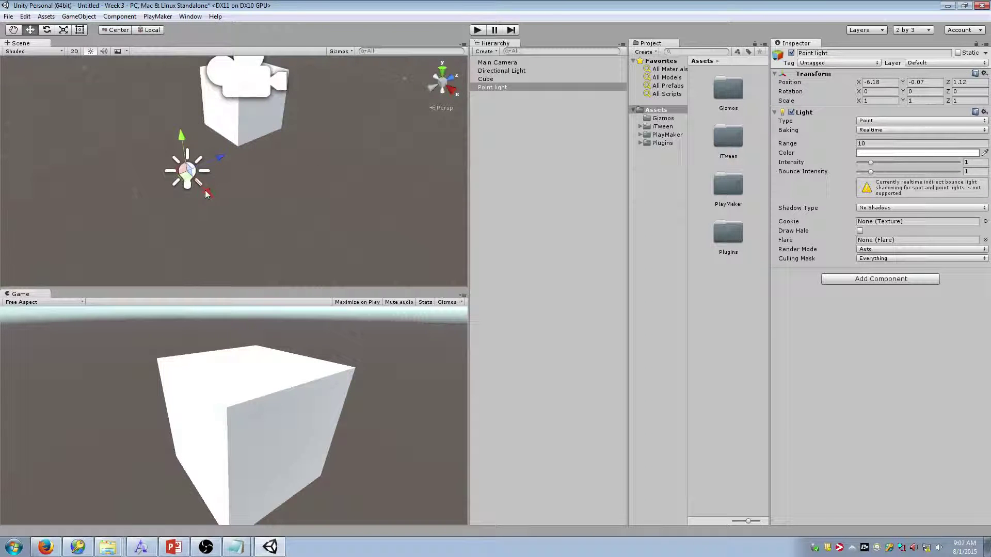
{"action": "left_click_drag", "start_coordinate": [206, 194], "coordinate": [248, 244]}
{"action": "left_click_drag", "start_coordinate": [256, 206], "coordinate": [288, 116]}
Push the point light outward, finally flinging it to X -43, Z 48.9
{"action": "right_click_drag", "start_coordinate": [326, 114], "coordinate": [202, 135]}
{"action": "key", "text": "s"}
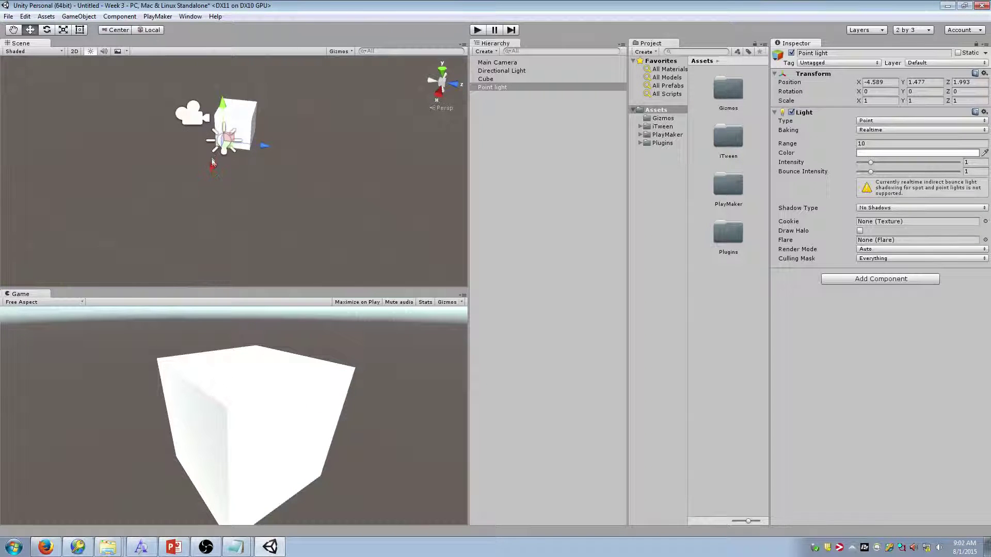
{"action": "left_click_drag", "start_coordinate": [212, 162], "coordinate": [411, 235]}
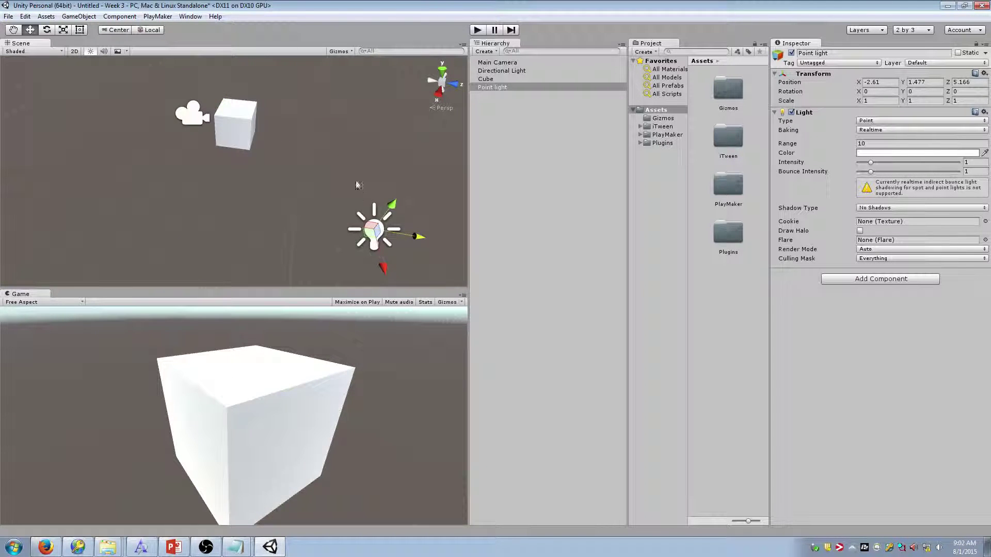
{"action": "right_click_drag", "start_coordinate": [334, 190], "coordinate": [321, 222]}
{"action": "key", "text": "s"}
{"action": "left_click_drag", "start_coordinate": [265, 194], "coordinate": [336, 194]}
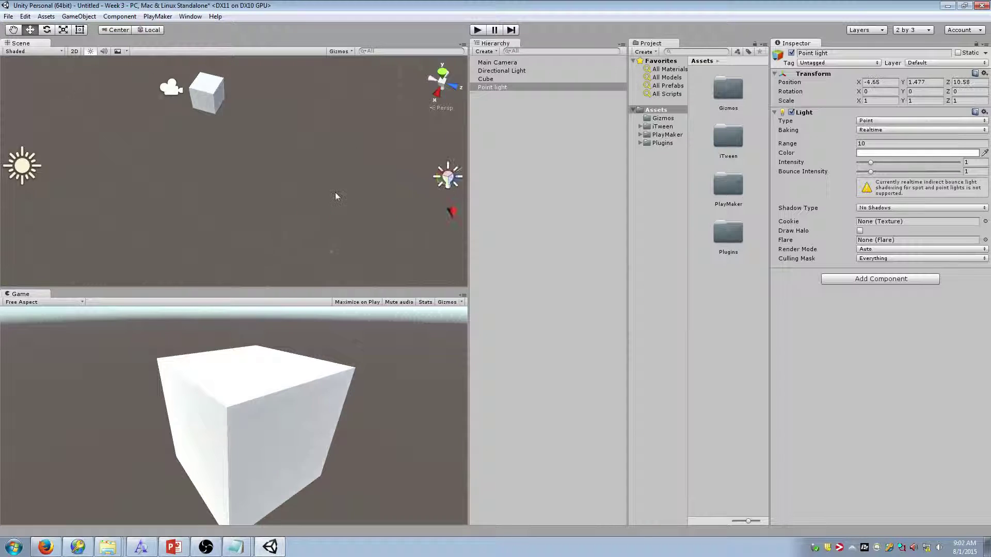
{"action": "key", "text": "f"}
{"action": "left_click_drag", "start_coordinate": [273, 183], "coordinate": [381, 135]}
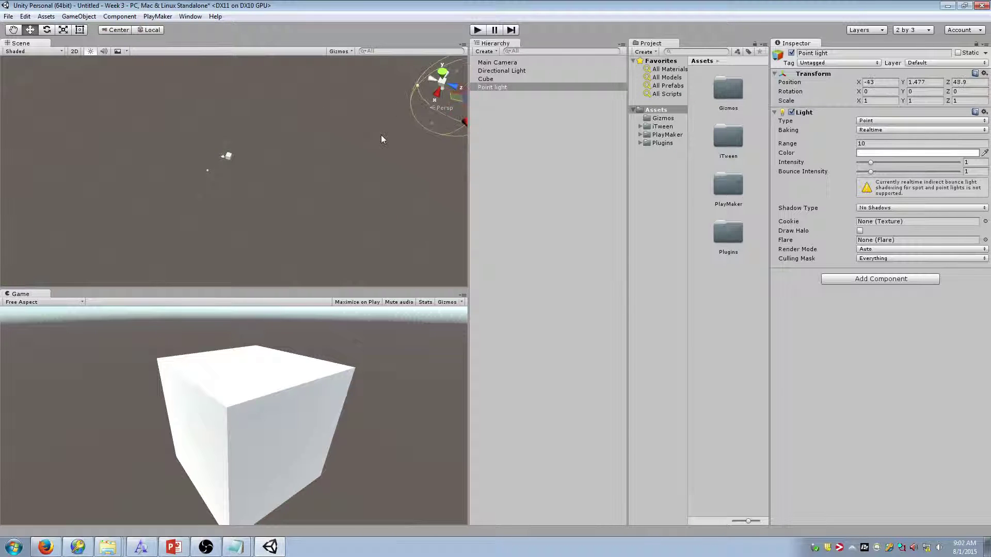
{"action": "right_click_drag", "start_coordinate": [301, 216], "coordinate": [308, 185]}
Select the Cube and frame it in the scene view
{"action": "left_click", "coordinate": [316, 206]}
{"action": "left_click", "coordinate": [243, 182]}
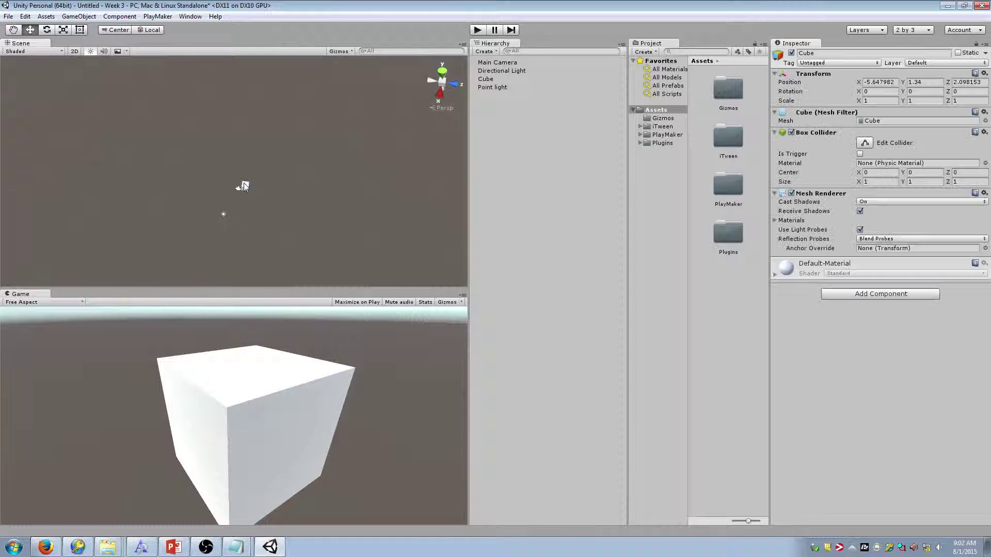
{"action": "key", "text": "f"}
{"action": "right_click_drag", "start_coordinate": [340, 137], "coordinate": [387, 104]}
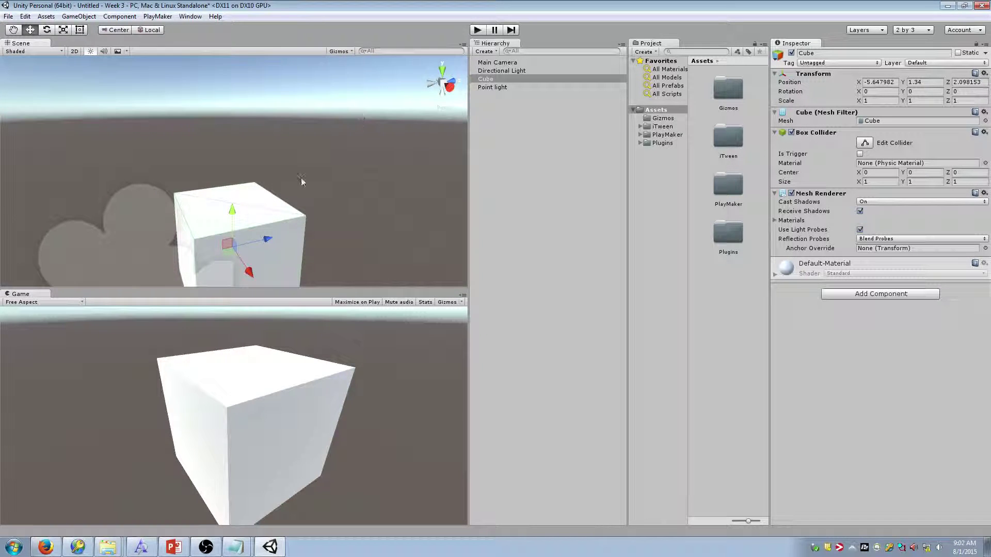
Parent the Point light under the Cube and reset its Transform position to 0, 0, 0
{"action": "scroll", "coordinate": [301, 177], "scroll_direction": "down", "scroll_amount": 3}
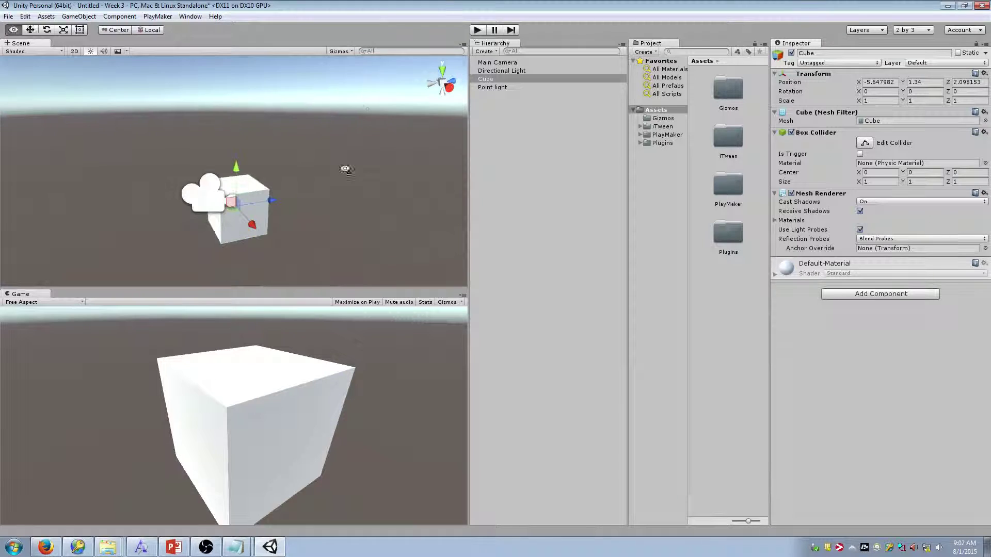
{"action": "left_click", "coordinate": [496, 87]}
{"action": "left_click_drag", "start_coordinate": [512, 88], "coordinate": [498, 80]}
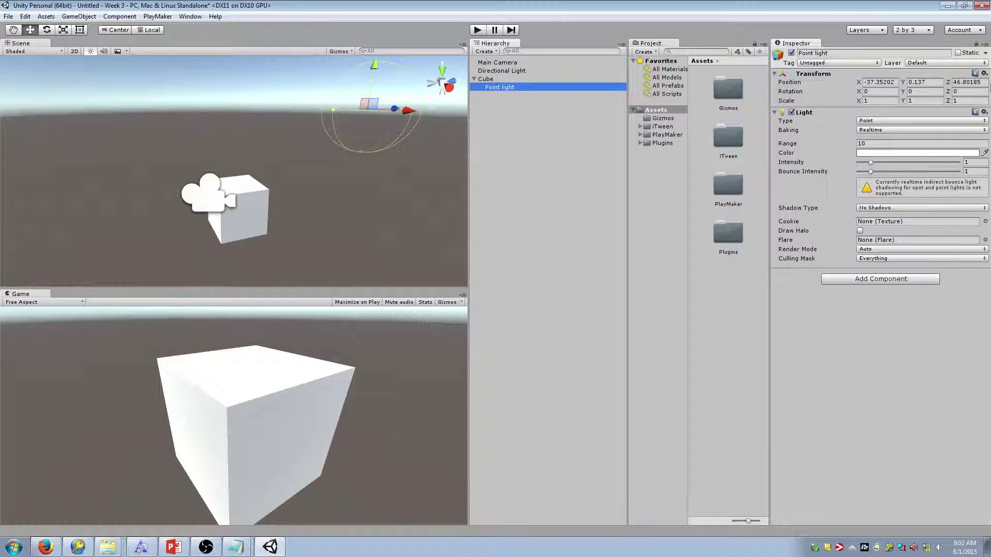
{"action": "key", "text": "F2"}
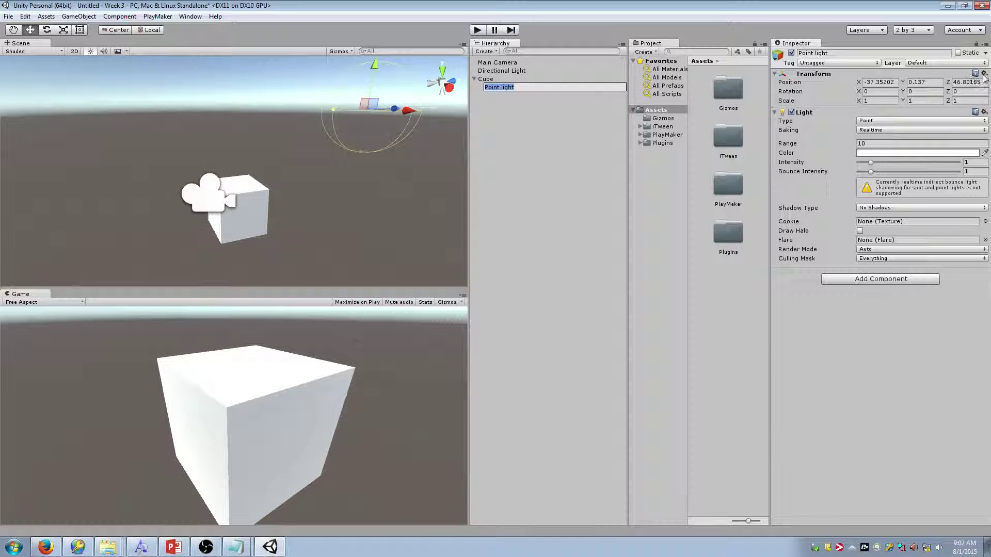
{"action": "left_click", "coordinate": [984, 74]}
{"action": "left_click", "coordinate": [984, 75]}
{"action": "left_click", "coordinate": [985, 75]}
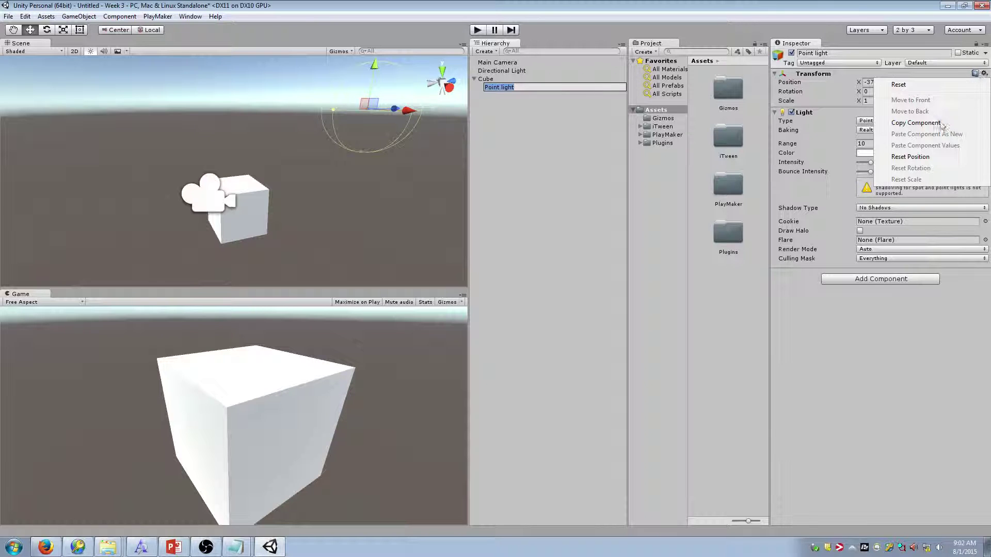
{"action": "left_click", "coordinate": [918, 157]}
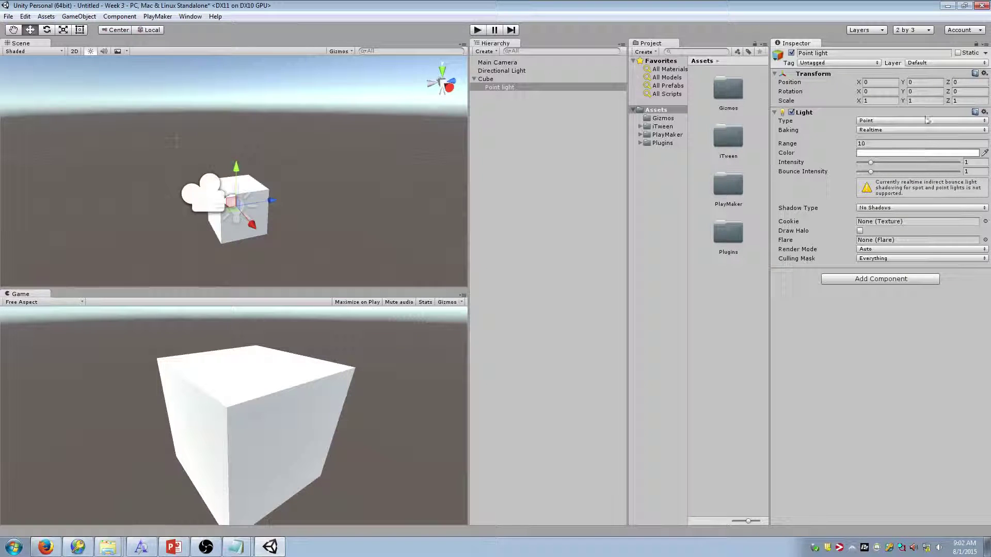
{"action": "left_click", "coordinate": [915, 82]}
{"action": "left_click", "coordinate": [958, 83]}
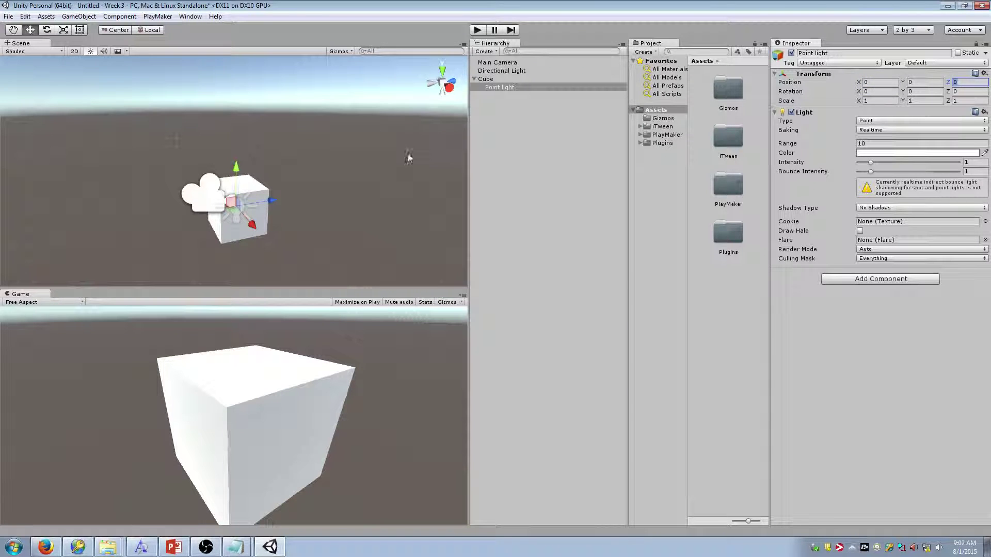
Move the point light beside the cube with the gizmo and unparent it to the Hierarchy top
{"action": "scroll", "coordinate": [392, 159], "scroll_direction": "up", "scroll_amount": 6}
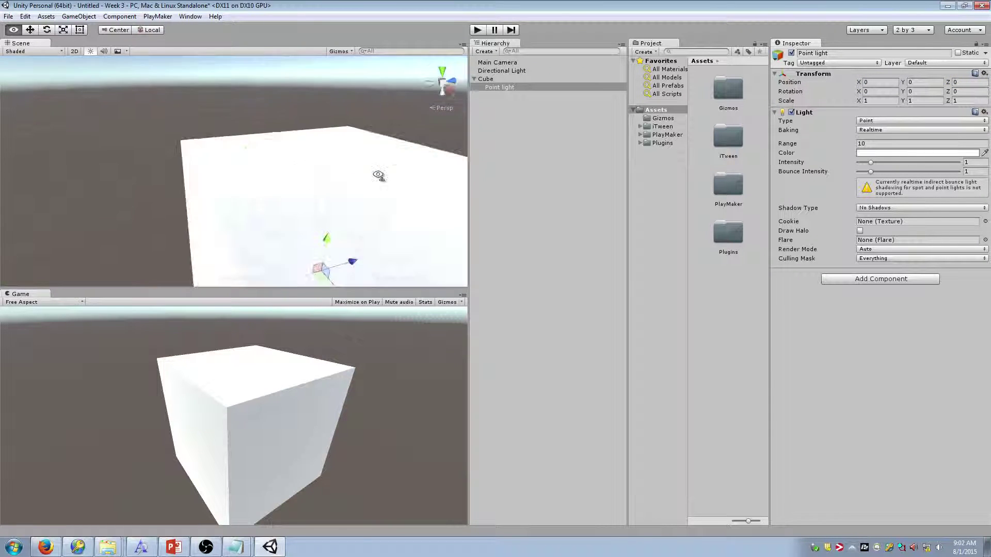
{"action": "scroll", "coordinate": [304, 199], "scroll_direction": "down", "scroll_amount": 5}
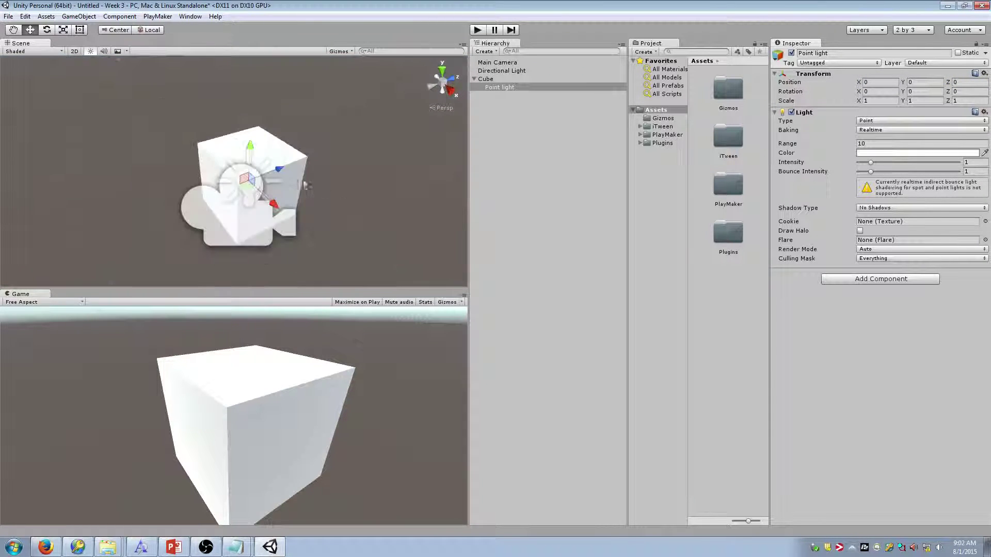
{"action": "left_click_drag", "start_coordinate": [249, 156], "coordinate": [251, 83]}
{"action": "left_click_drag", "start_coordinate": [274, 126], "coordinate": [371, 175]}
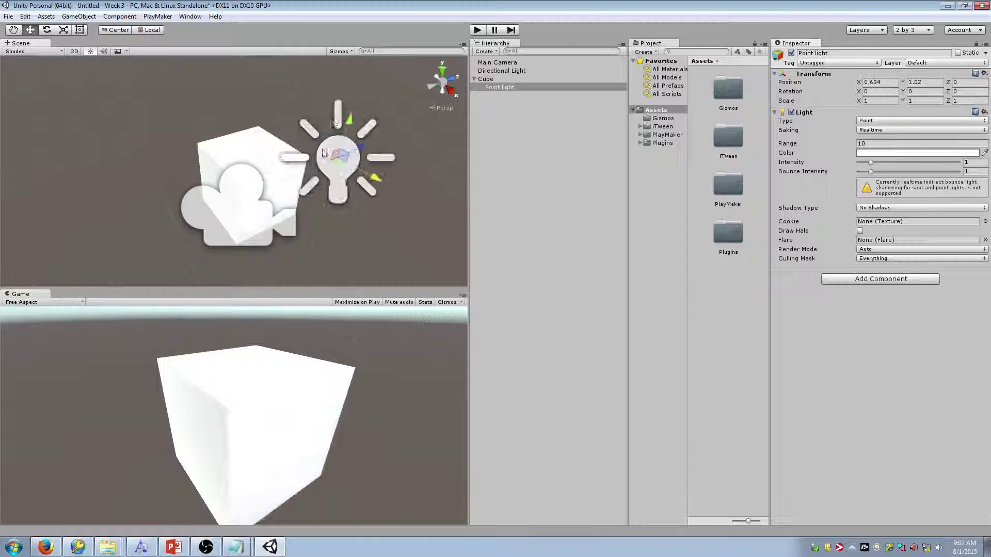
{"action": "left_click_drag", "start_coordinate": [347, 118], "coordinate": [177, 129]}
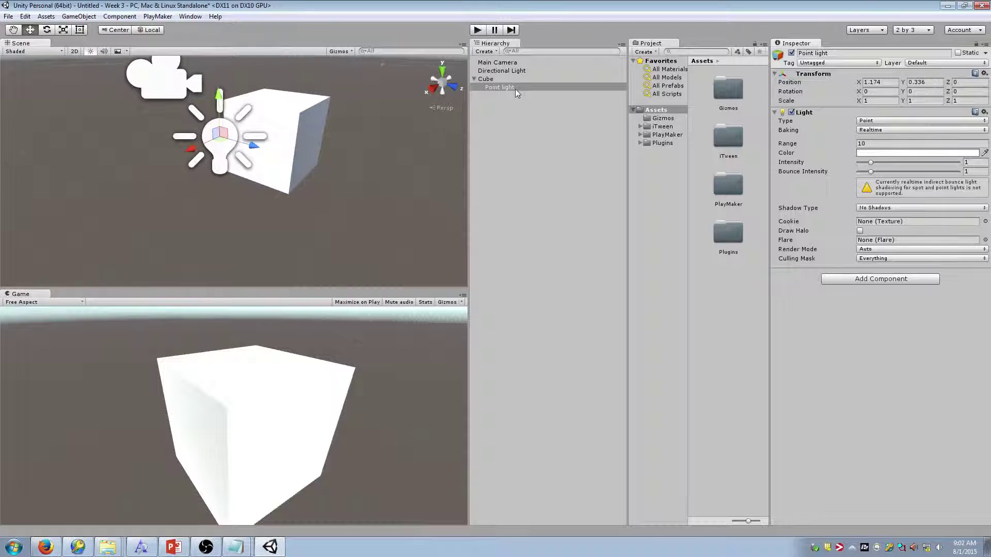
{"action": "left_click_drag", "start_coordinate": [515, 87], "coordinate": [513, 130]}
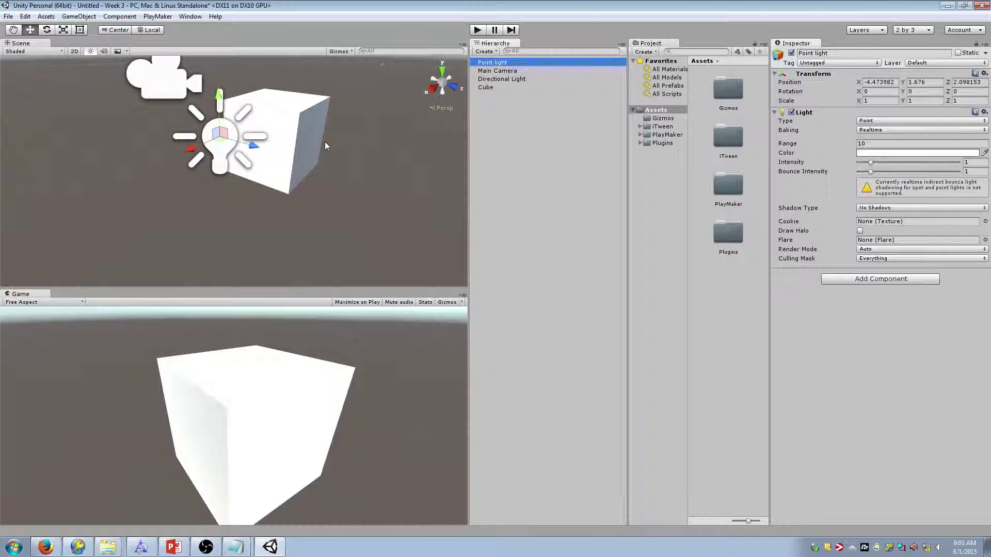
Frame the cube in the view and set the point light's colour to red
{"action": "key", "text": "w"}
{"action": "right_click_drag", "start_coordinate": [314, 121], "coordinate": [488, 129]}
{"action": "key", "text": "s"}
{"action": "key", "text": "w"}
{"action": "key", "text": "s"}
{"action": "left_click", "coordinate": [934, 153]}
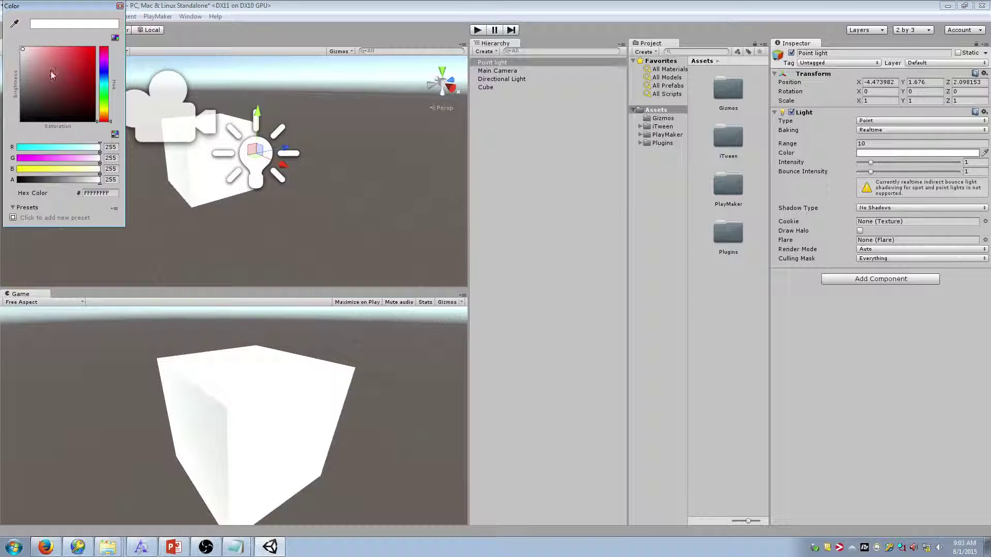
{"action": "left_click", "coordinate": [86, 62]}
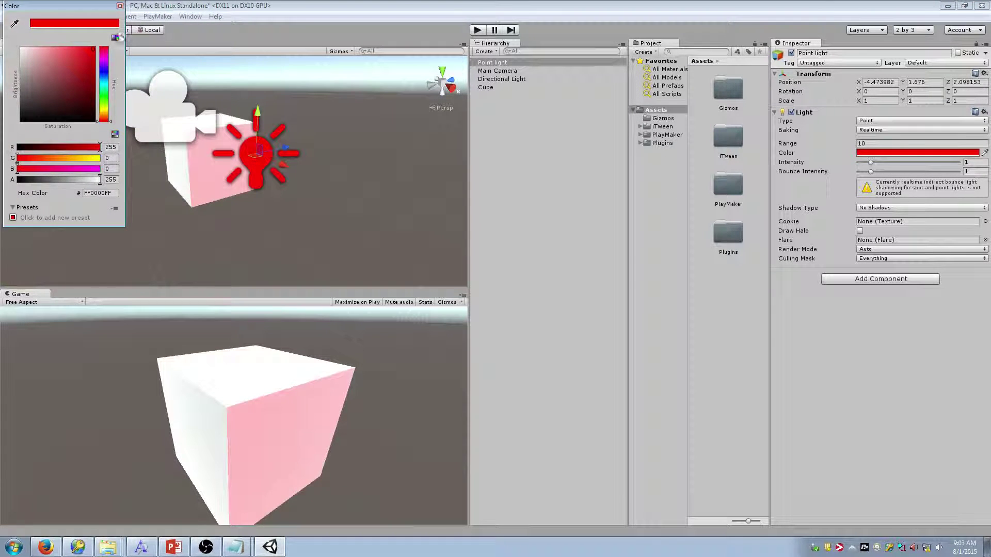
{"action": "left_click", "coordinate": [119, 5]}
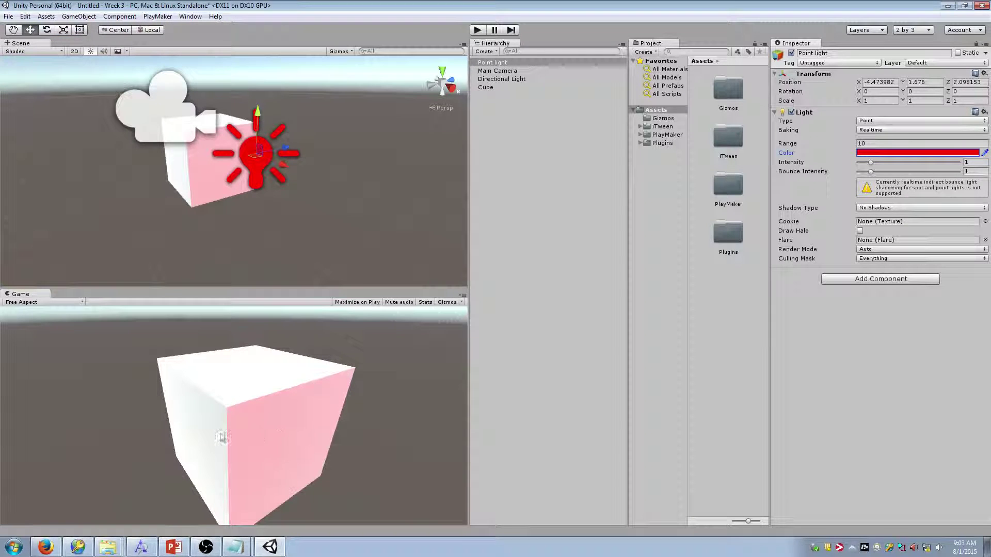
Test the scene in play mode, turning off and closing the PlayMaker upgrade guide
{"action": "left_click", "coordinate": [477, 29]}
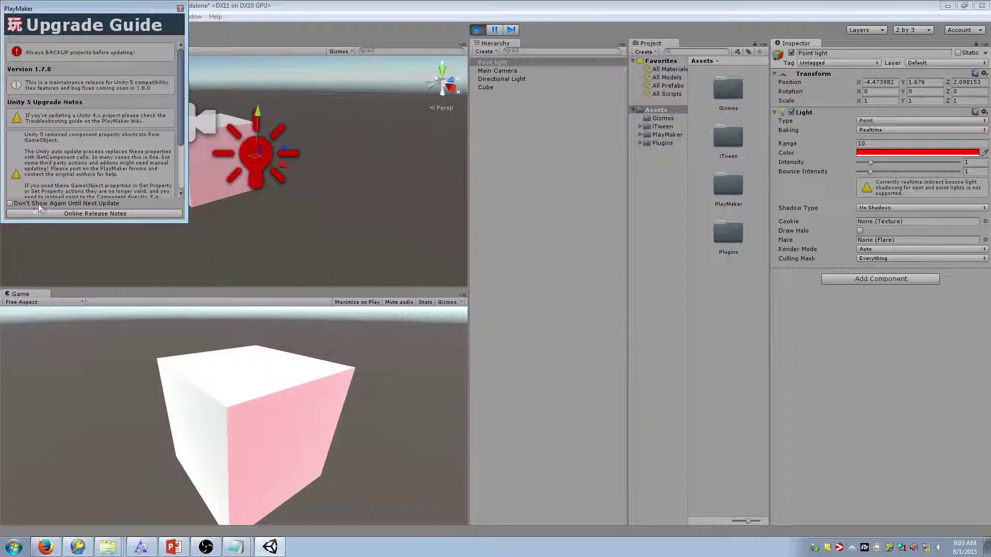
{"action": "left_click", "coordinate": [10, 204]}
{"action": "left_click", "coordinate": [180, 8]}
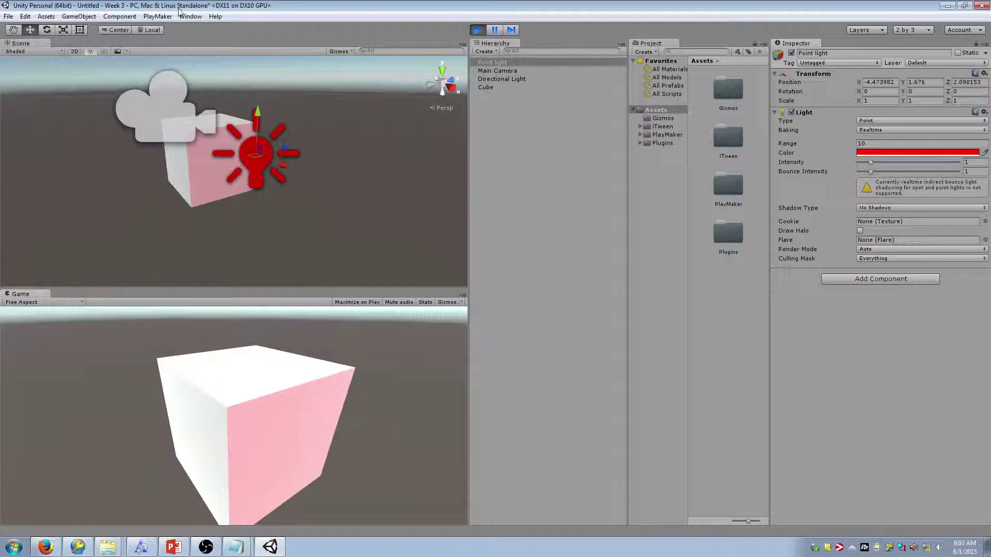
{"action": "left_click", "coordinate": [479, 29]}
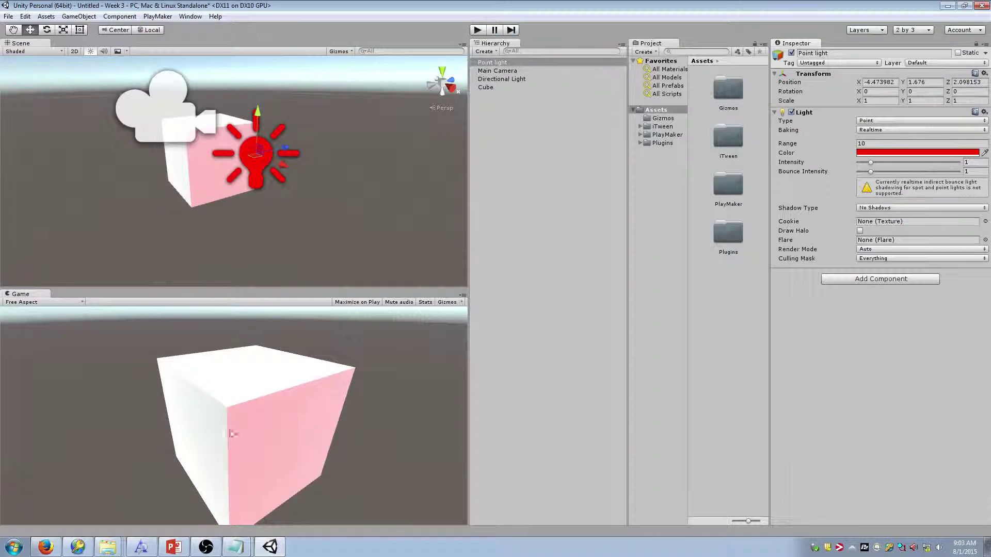
Shift the point light's hue to green (00FF21) in the colour picker
{"action": "left_click", "coordinate": [959, 153]}
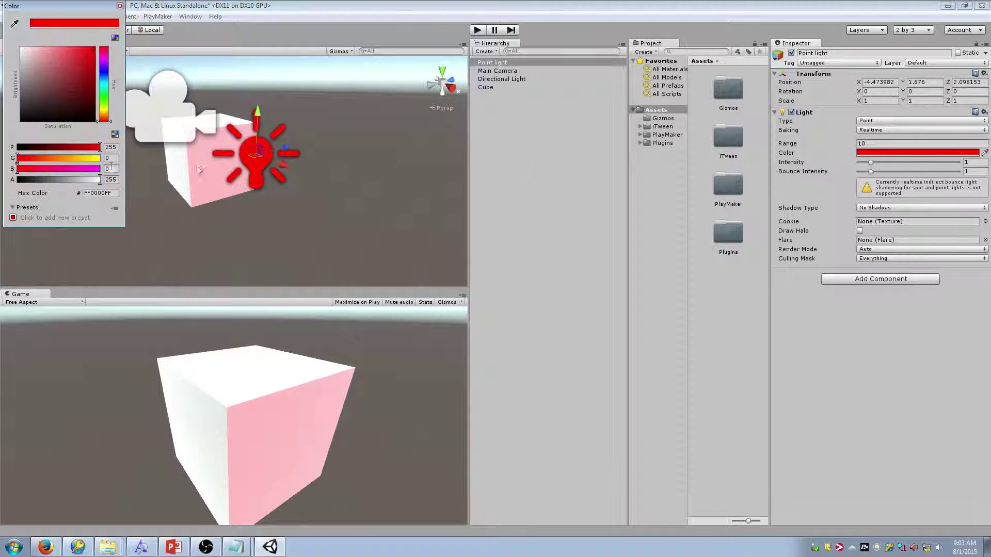
{"action": "left_click", "coordinate": [103, 71]}
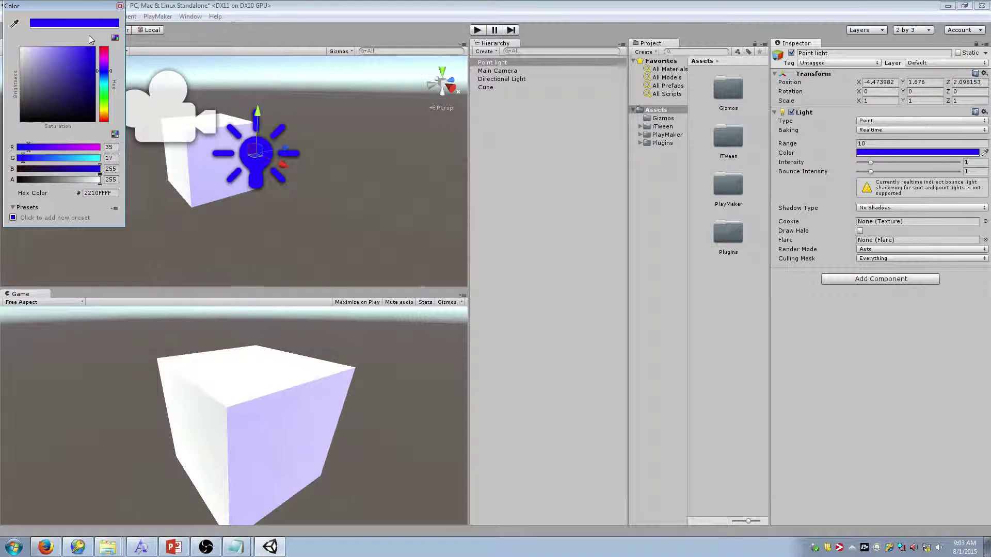
{"action": "left_click_drag", "start_coordinate": [104, 85], "coordinate": [103, 95]}
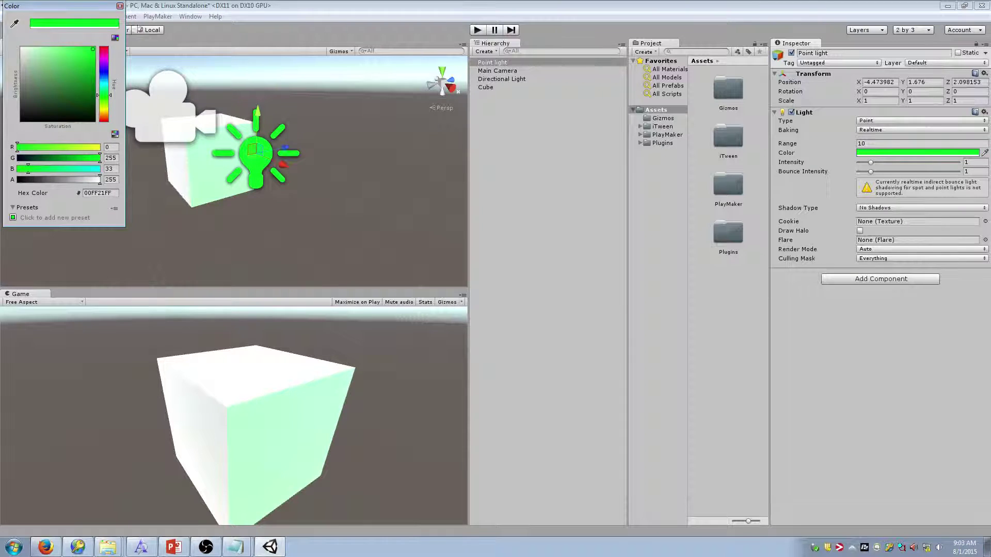
{"action": "left_click", "coordinate": [120, 6]}
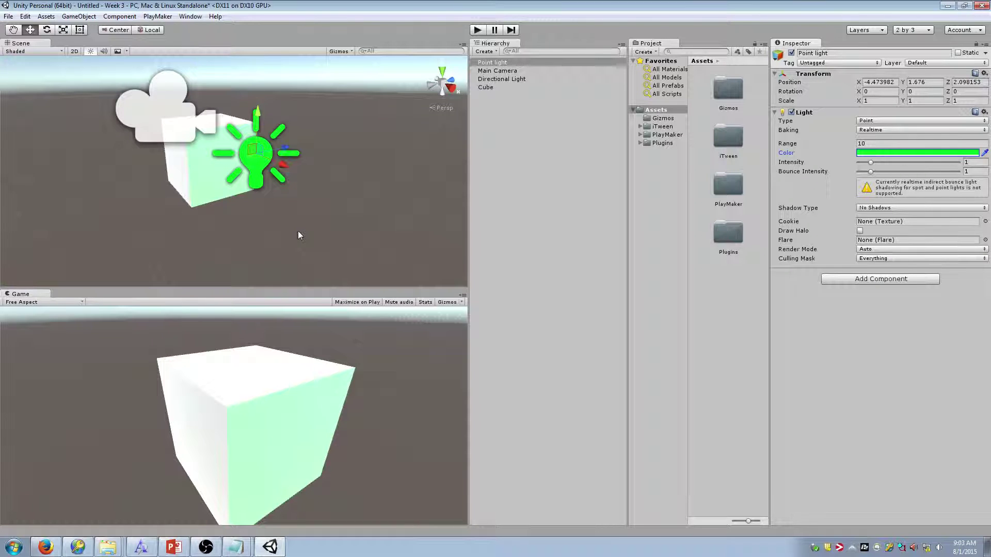
{"action": "left_click", "coordinate": [236, 428]}
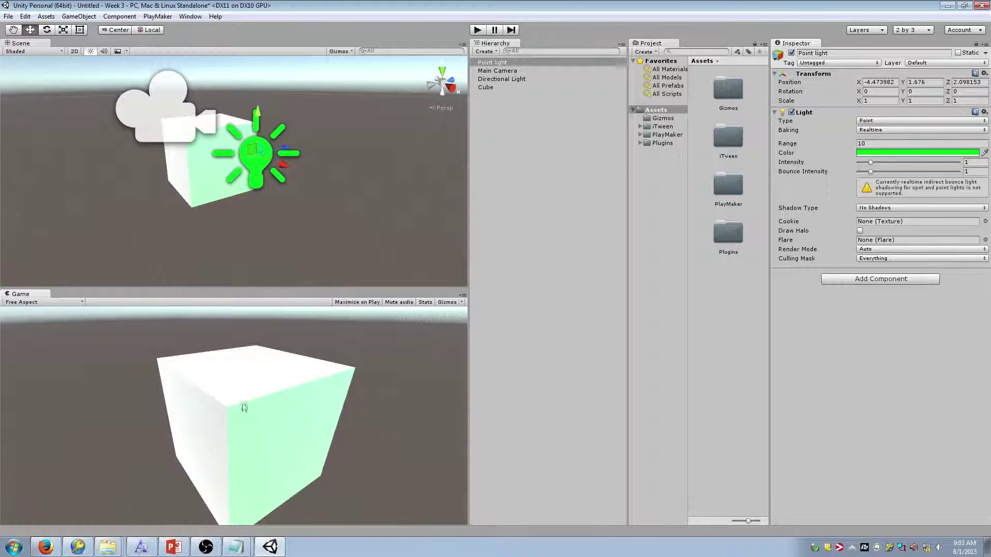
Select the Directional Light and fly the Scene view around the cube
{"action": "left_click", "coordinate": [506, 78]}
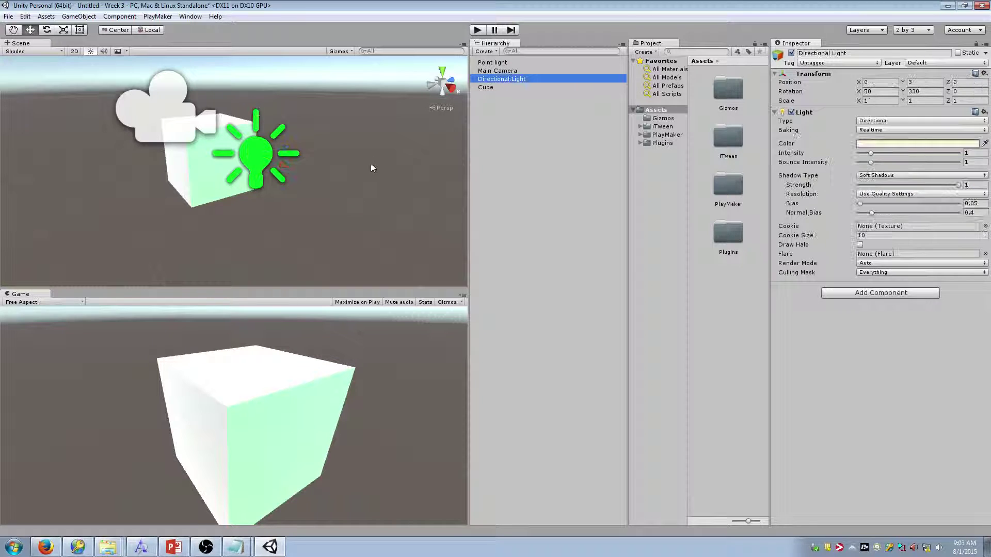
{"action": "key", "text": "s"}
{"action": "right_click_drag", "start_coordinate": [371, 164], "coordinate": [515, 142]}
{"action": "key", "text": "a"}
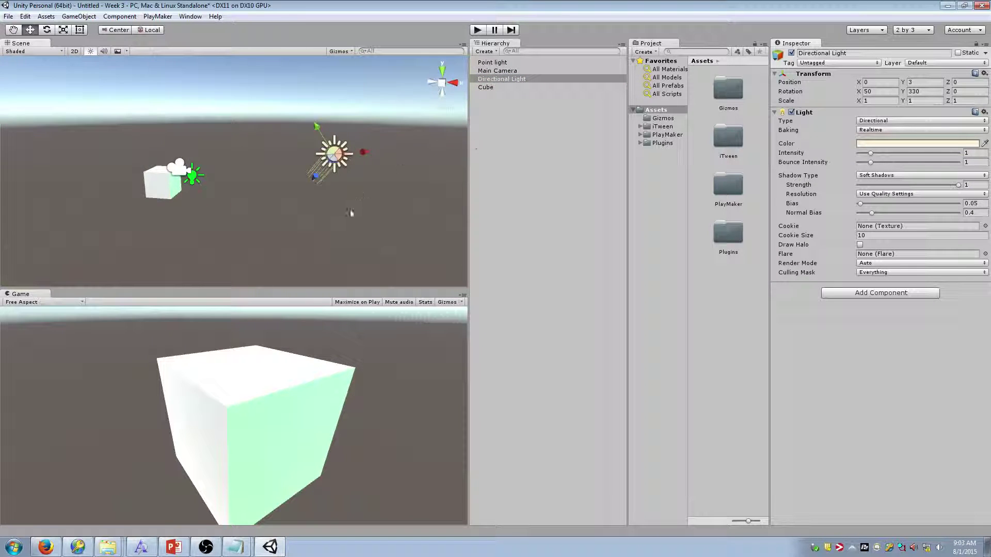
{"action": "right_click_drag", "start_coordinate": [350, 212], "coordinate": [212, 222]}
{"action": "key", "text": "w"}
Reselect the Point light, leave its intensity at 1, and bring up the Window menu
{"action": "left_click", "coordinate": [192, 17]}
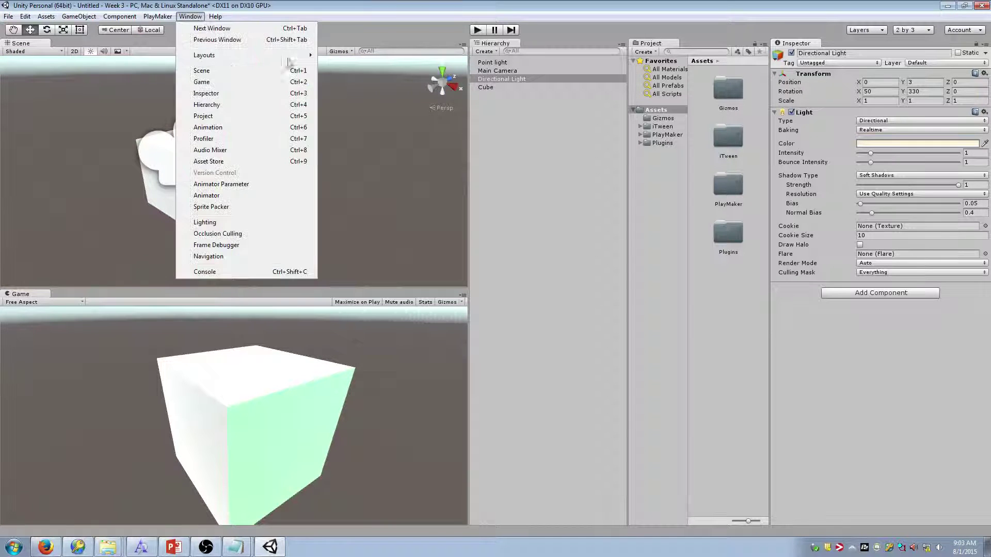
{"action": "left_click", "coordinate": [528, 63]}
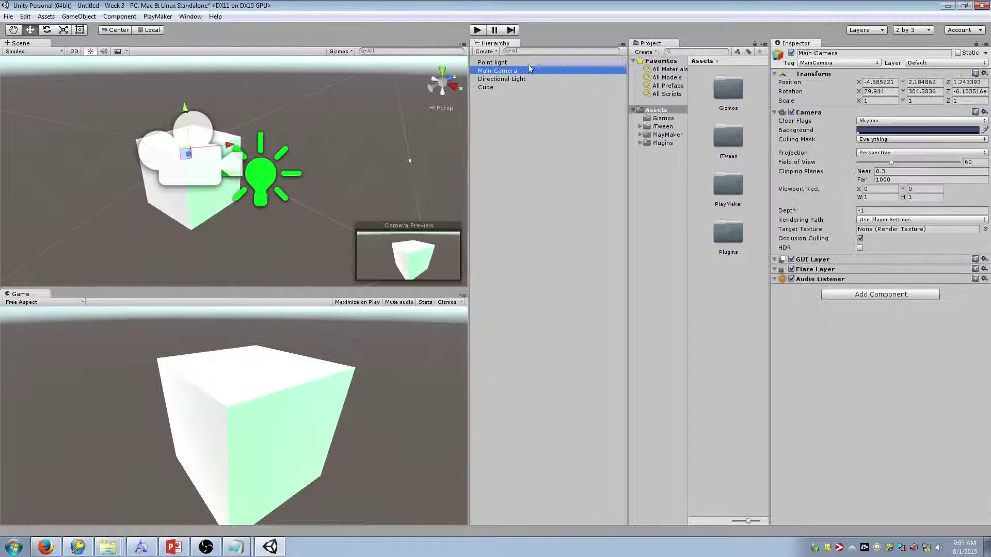
{"action": "mouse_move", "coordinate": [870, 162]}
{"action": "left_mouse_down"}
{"action": "mouse_move", "coordinate": [940, 165]}
{"action": "mouse_move", "coordinate": [839, 166]}
{"action": "mouse_move", "coordinate": [948, 165]}
{"action": "mouse_move", "coordinate": [871, 164]}
{"action": "left_mouse_up"}
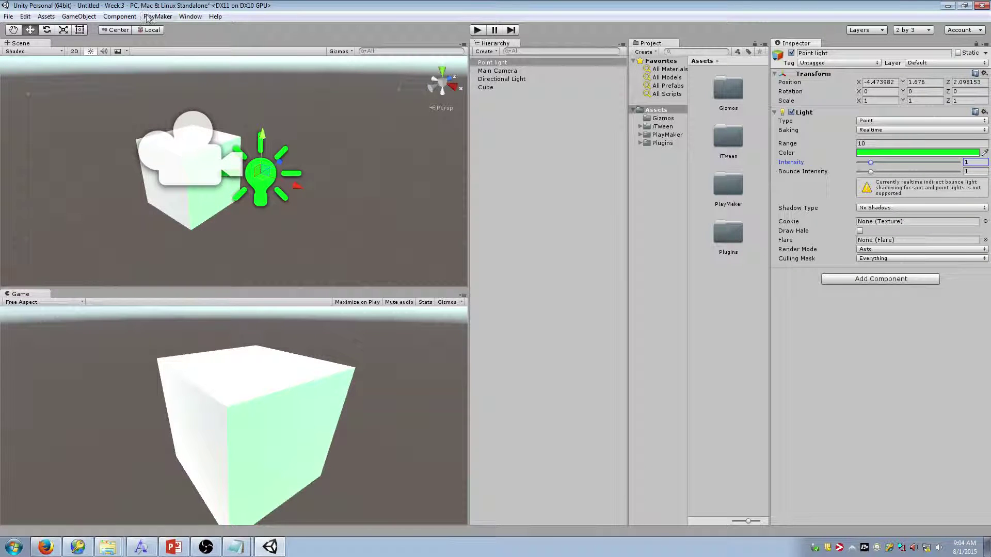
{"action": "left_click", "coordinate": [190, 16]}
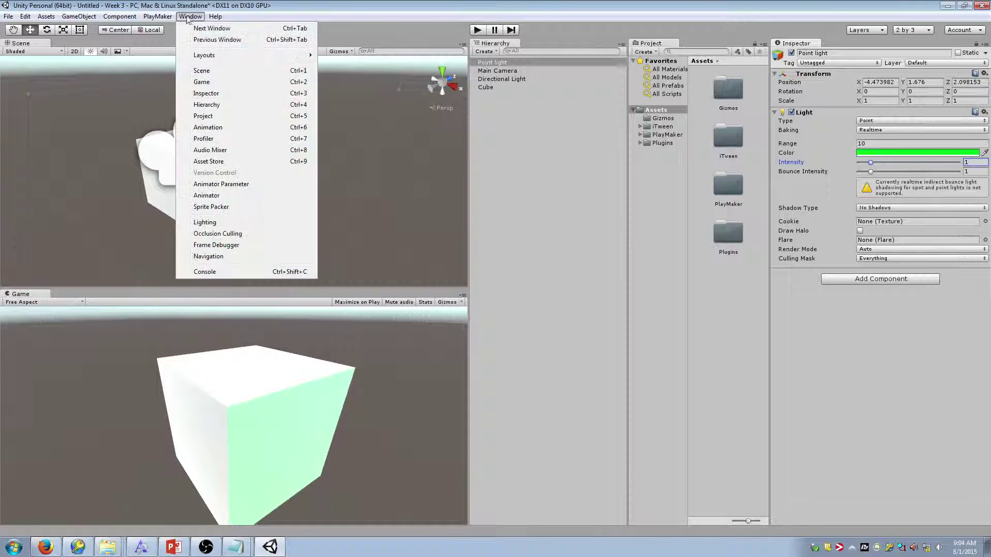
Open Lighting as a large floating window mid-screen, leaving the ambient source unchanged
{"action": "left_click", "coordinate": [233, 224]}
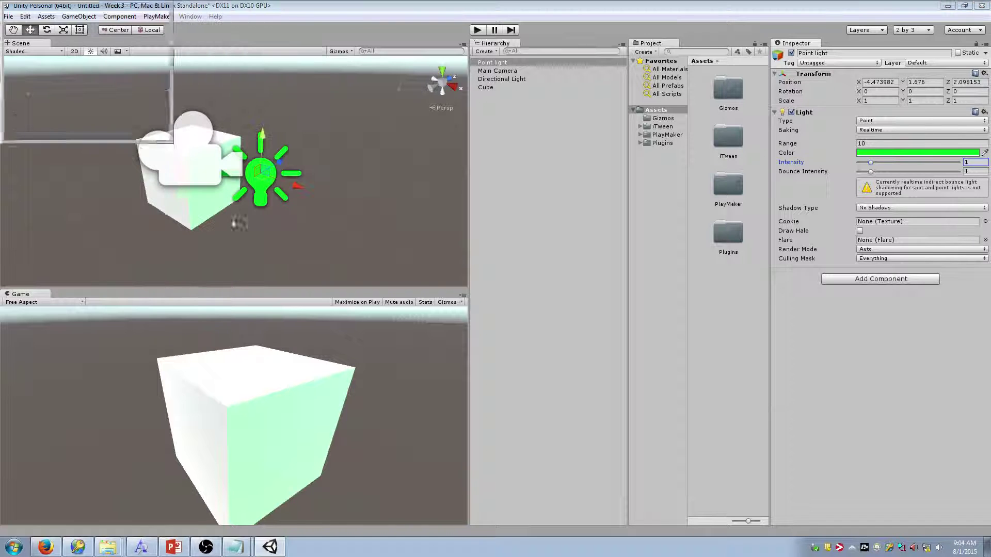
{"action": "left_click_drag", "start_coordinate": [39, 14], "coordinate": [502, 28]}
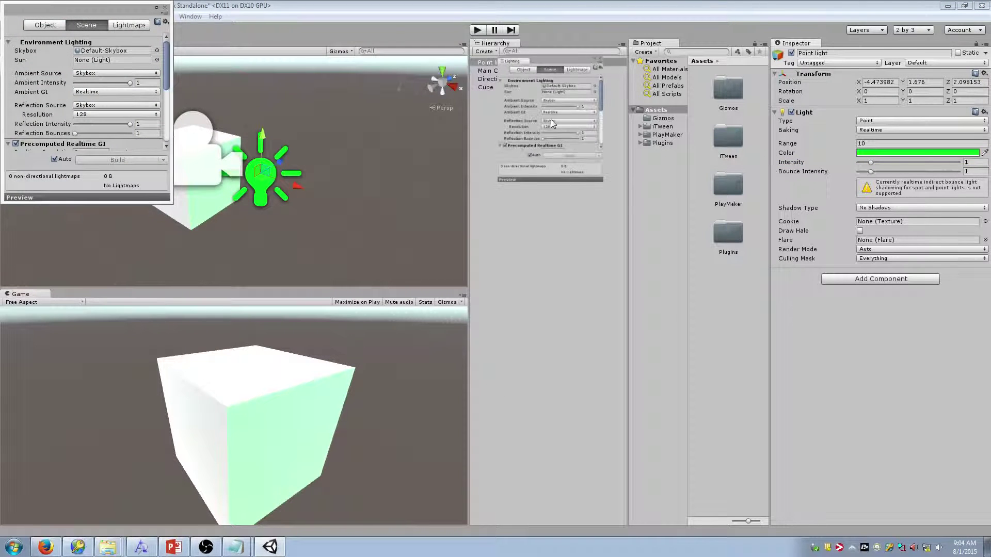
{"action": "left_click_drag", "start_coordinate": [638, 218], "coordinate": [759, 499]}
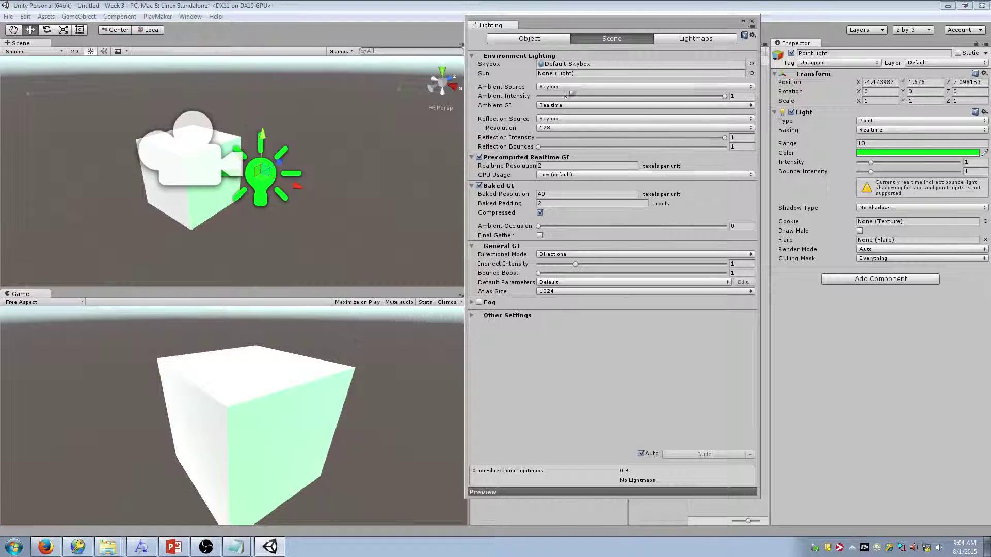
{"action": "left_click", "coordinate": [568, 87]}
{"action": "left_click", "coordinate": [571, 88]}
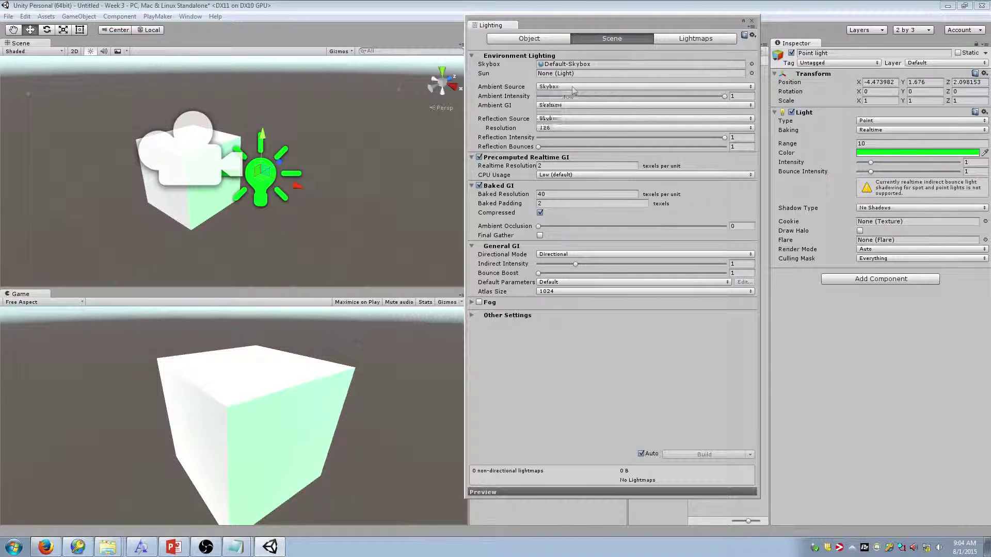
{"action": "left_click", "coordinate": [581, 89]}
{"action": "left_click", "coordinate": [505, 73]}
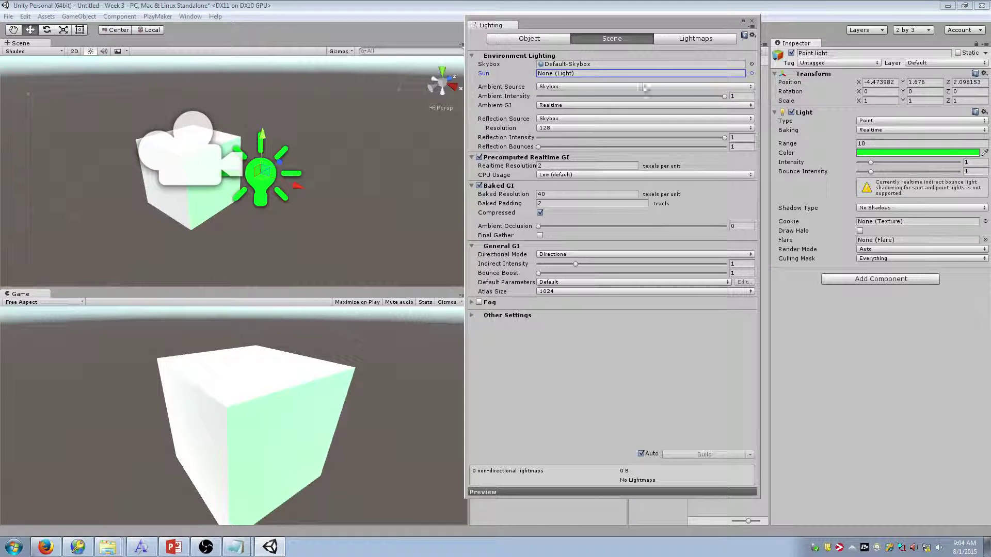
Compare lower Ambient Intensity values, restore it to 1, and orbit around the cube
{"action": "left_click_drag", "start_coordinate": [724, 96], "coordinate": [474, 99]}
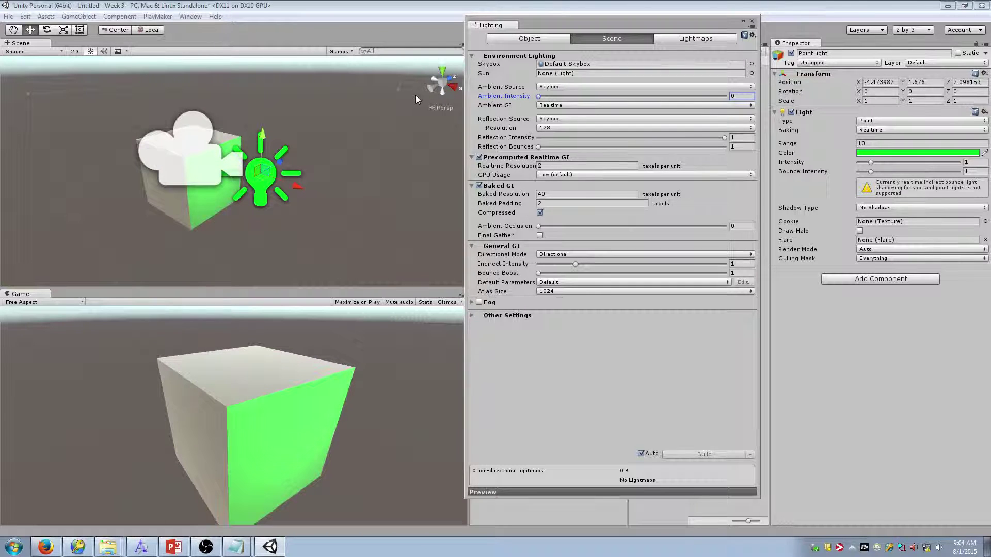
{"action": "left_click_drag", "start_coordinate": [539, 96], "coordinate": [728, 98]}
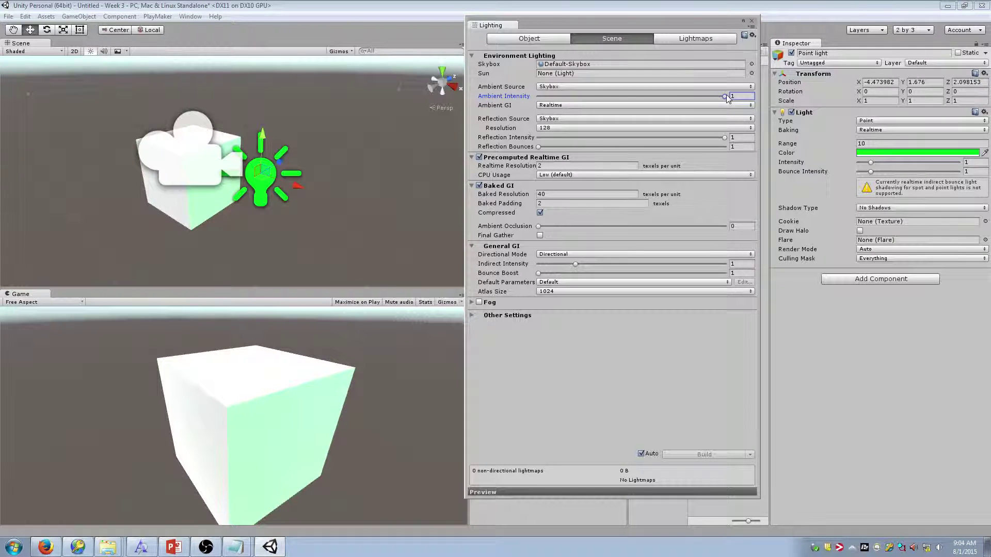
{"action": "mouse_move", "coordinate": [724, 100]}
{"action": "left_mouse_down"}
{"action": "mouse_move", "coordinate": [568, 101]}
{"action": "mouse_move", "coordinate": [734, 100]}
{"action": "left_mouse_up"}
{"action": "right_click_drag", "start_coordinate": [400, 150], "coordinate": [391, 80]}
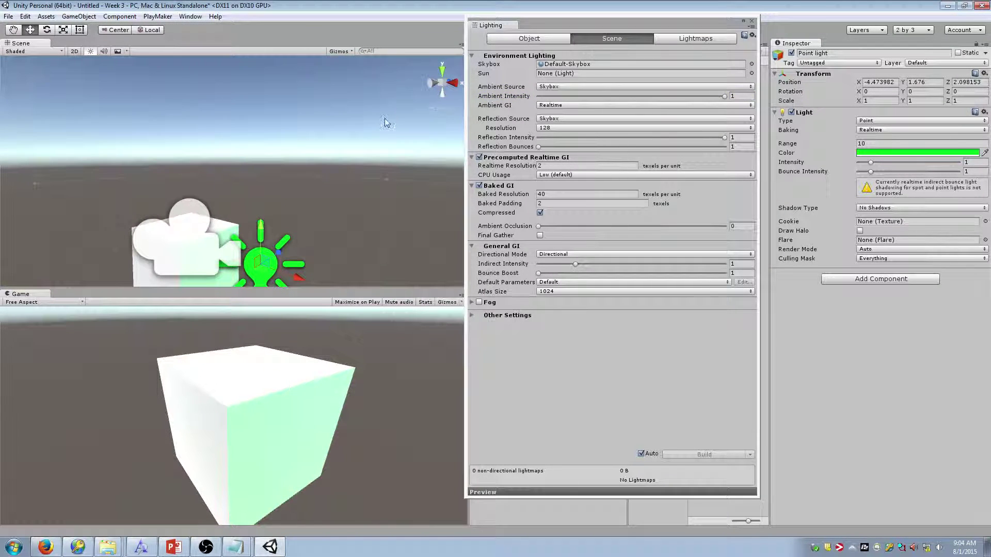
{"action": "right_click_drag", "start_coordinate": [385, 119], "coordinate": [449, 96]}
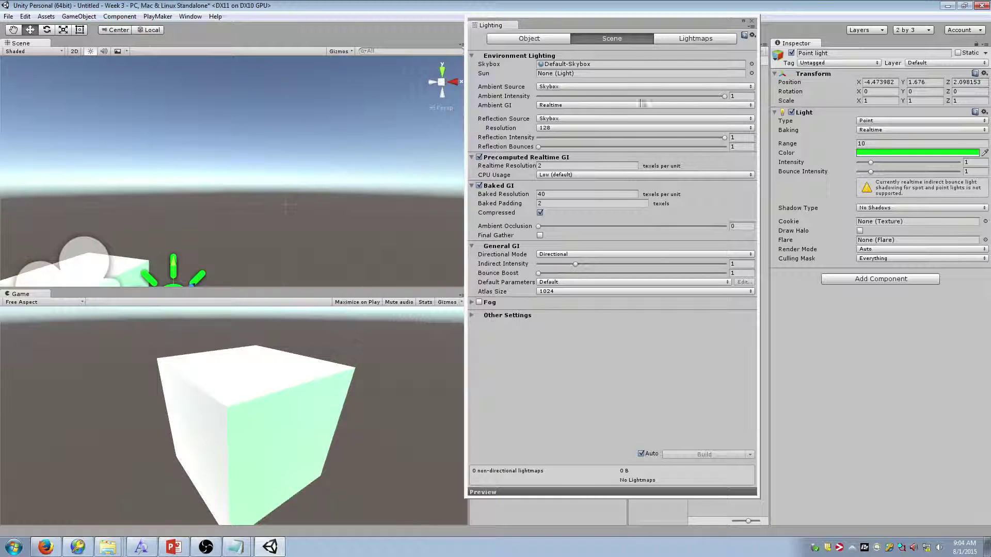
Try a flat Color ambient source with a bright pink Ambient Color at varied intensities
{"action": "left_click", "coordinate": [567, 86]}
{"action": "left_click", "coordinate": [565, 122]}
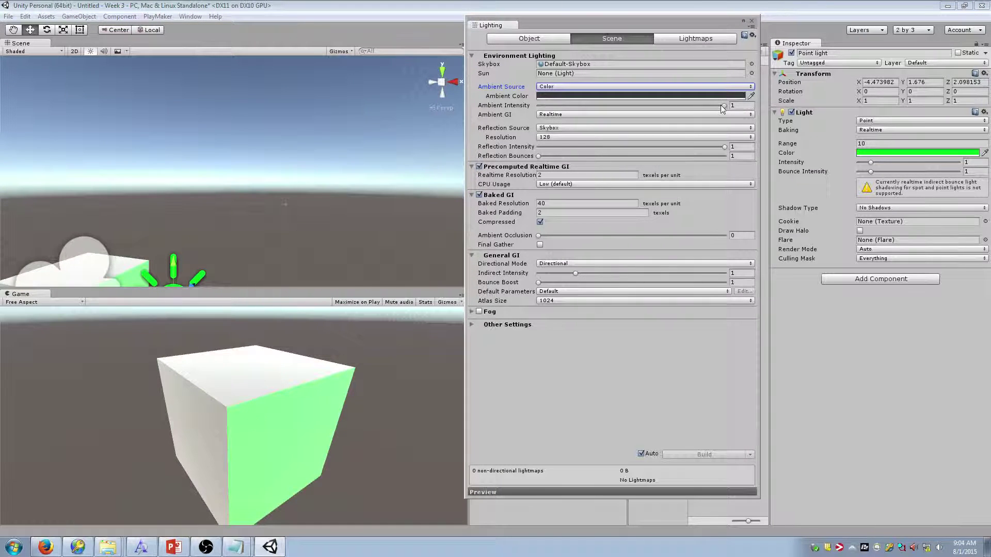
{"action": "left_click_drag", "start_coordinate": [725, 105], "coordinate": [569, 105]}
{"action": "left_click", "coordinate": [593, 99]}
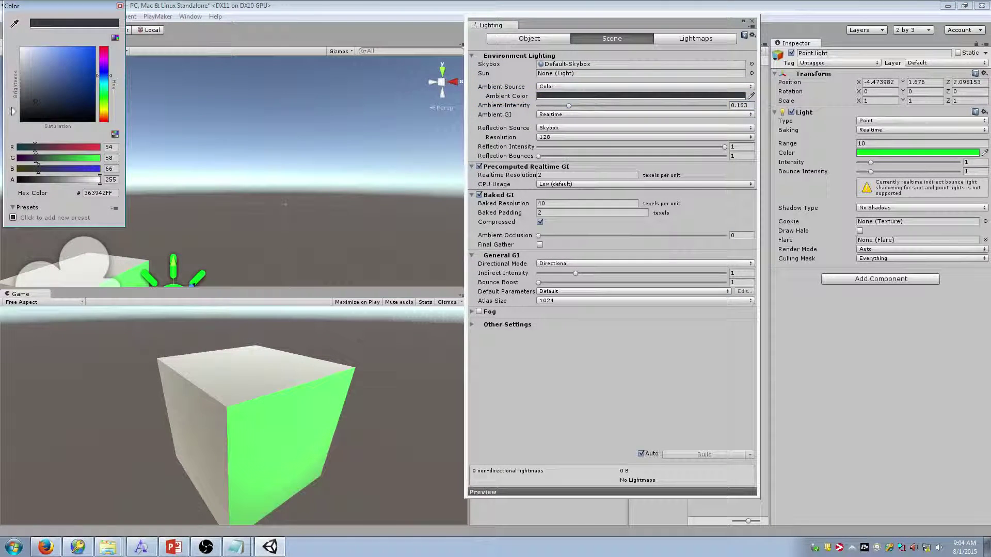
{"action": "left_click", "coordinate": [105, 53]}
{"action": "left_click_drag", "start_coordinate": [64, 75], "coordinate": [97, 52]}
{"action": "left_click_drag", "start_coordinate": [568, 106], "coordinate": [488, 99]}
Switch the ambient source back to Skybox, keeping Default-Skybox as the skybox material
{"action": "left_click", "coordinate": [616, 86]}
{"action": "left_click", "coordinate": [617, 98]}
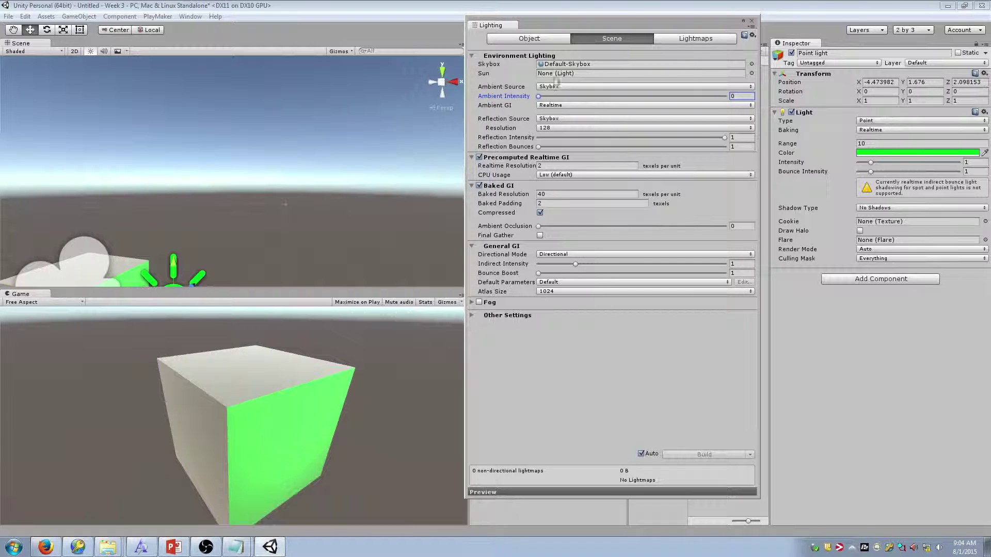
{"action": "left_click", "coordinate": [752, 64]}
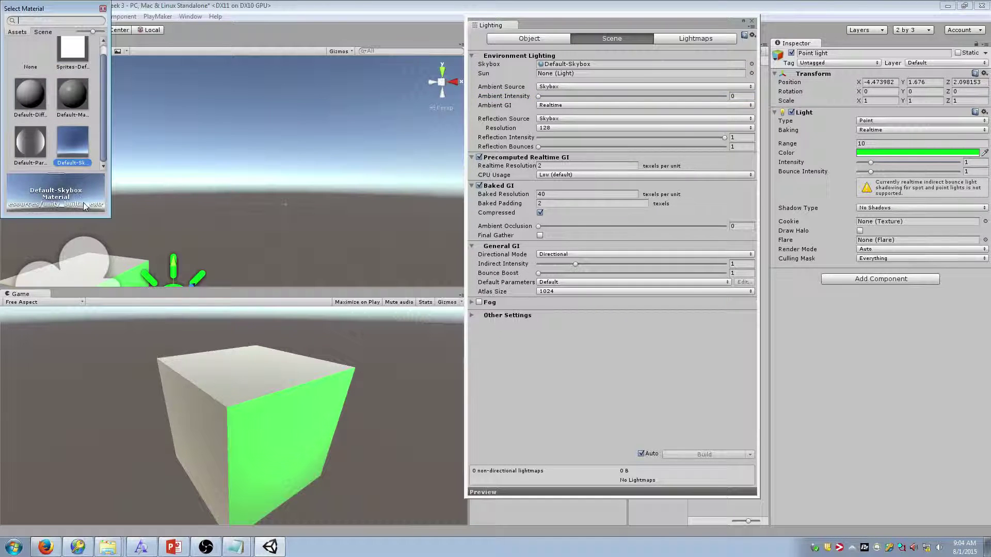
{"action": "left_click_drag", "start_coordinate": [107, 215], "coordinate": [236, 385]}
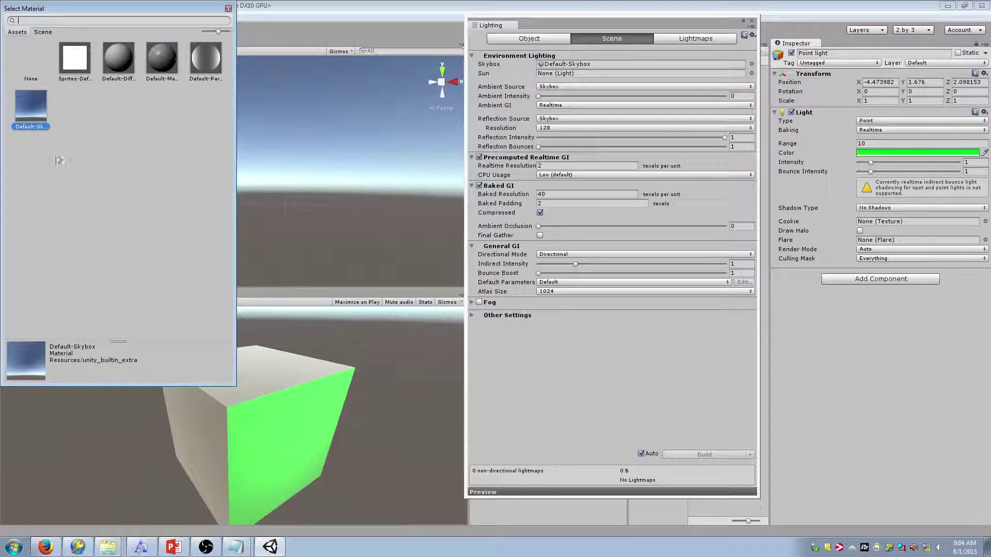
{"action": "left_click", "coordinate": [228, 9]}
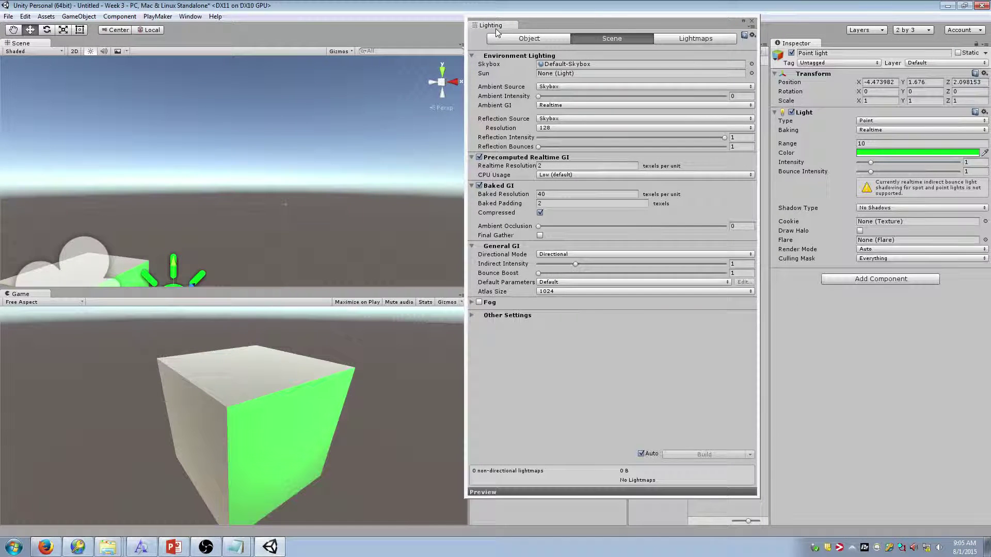
{"action": "left_click", "coordinate": [751, 21]}
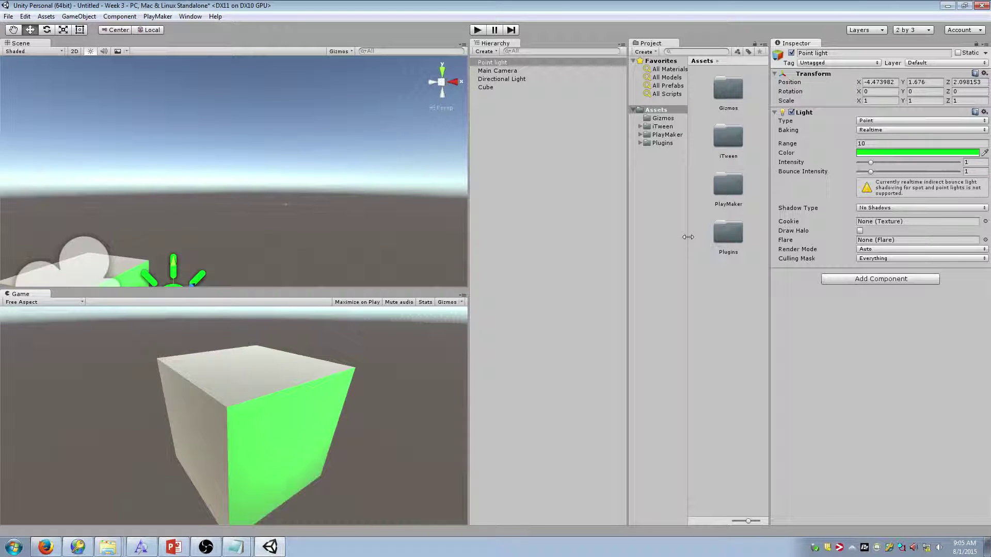
{"action": "left_click", "coordinate": [661, 118]}
{"action": "left_click", "coordinate": [660, 143], "text": "shift"}
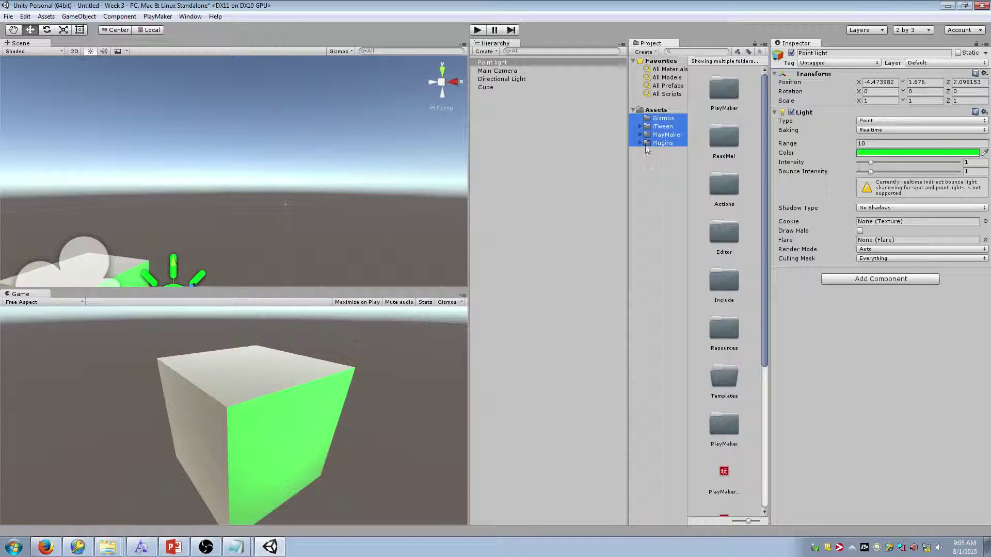
{"action": "left_click", "coordinate": [660, 120]}
{"action": "left_click", "coordinate": [662, 143], "text": "shift"}
{"action": "left_click", "coordinate": [662, 143]}
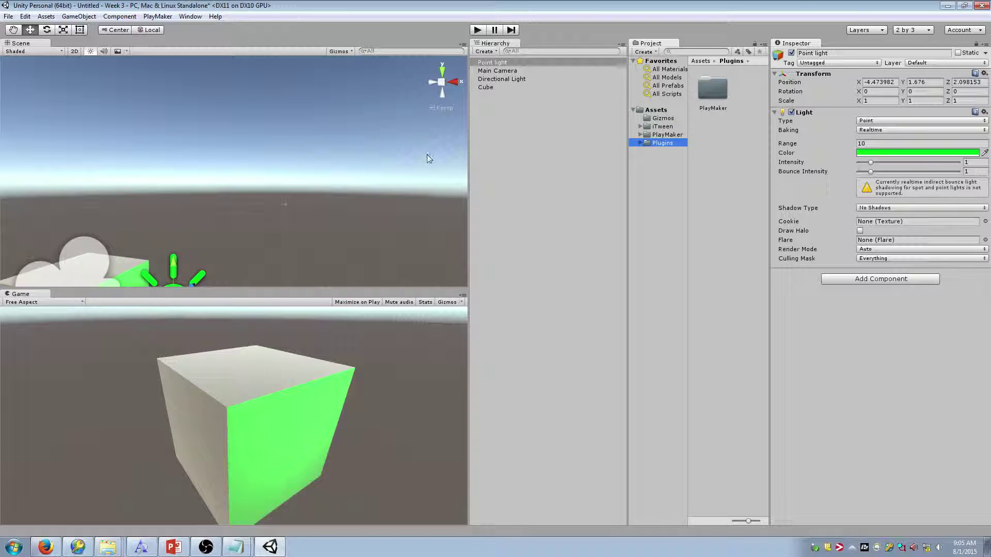
{"action": "left_click", "coordinate": [158, 17]}
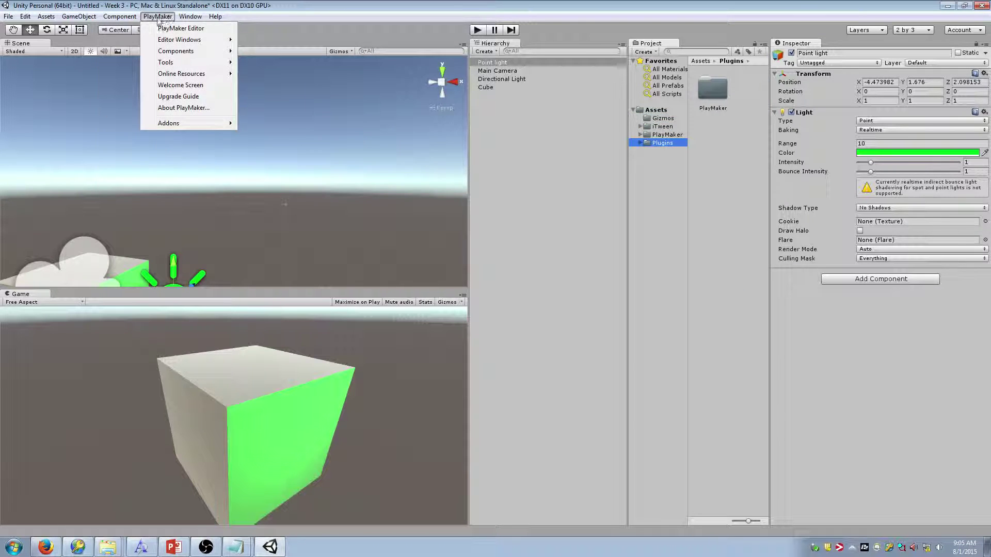
{"action": "left_click", "coordinate": [154, 19]}
{"action": "left_click", "coordinate": [156, 19]}
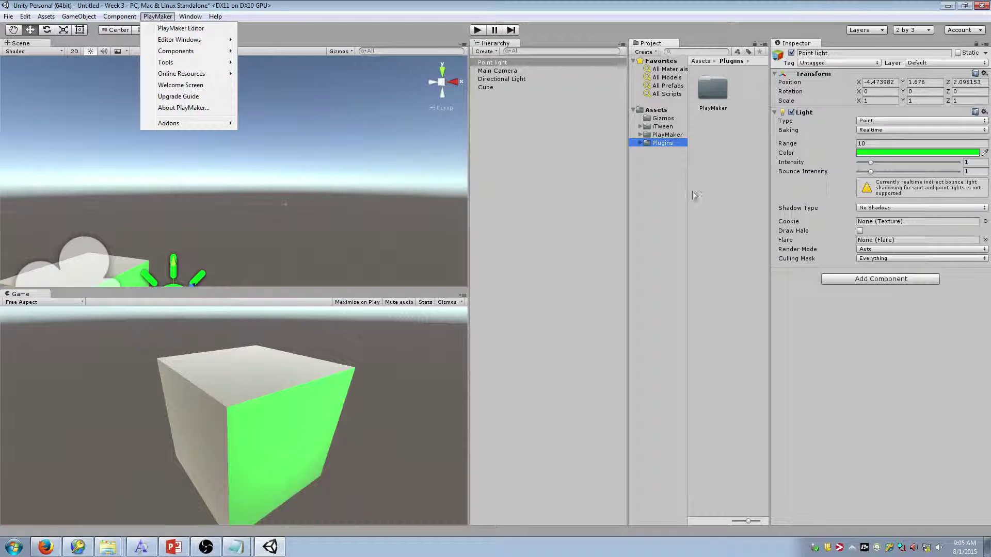
{"action": "left_click", "coordinate": [808, 278]}
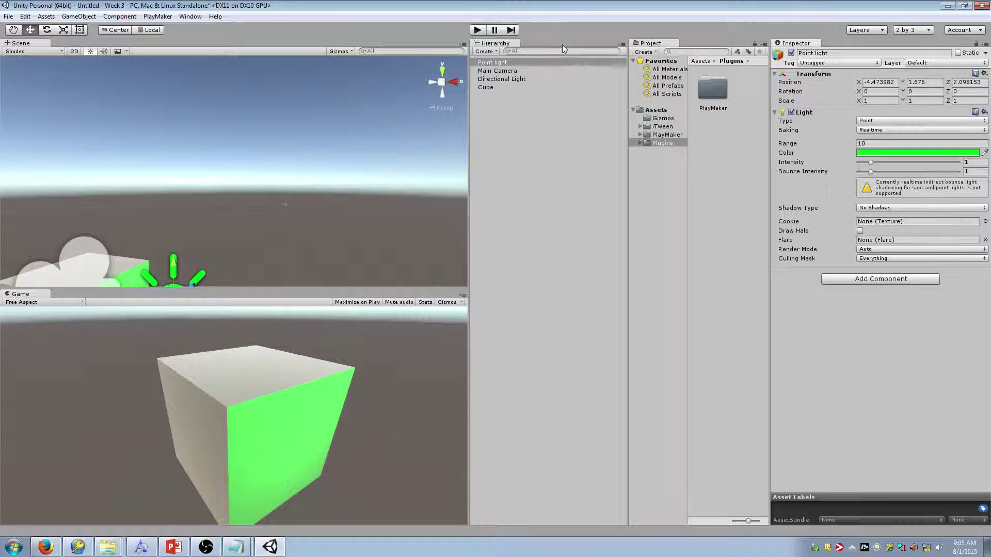
Inspect the Directional Light, Main Camera and Point light, orbiting to frame cube, camera and light
{"action": "left_click", "coordinate": [510, 79]}
{"action": "left_click", "coordinate": [513, 71]}
{"action": "left_click", "coordinate": [512, 63]}
{"action": "left_click", "coordinate": [517, 69]}
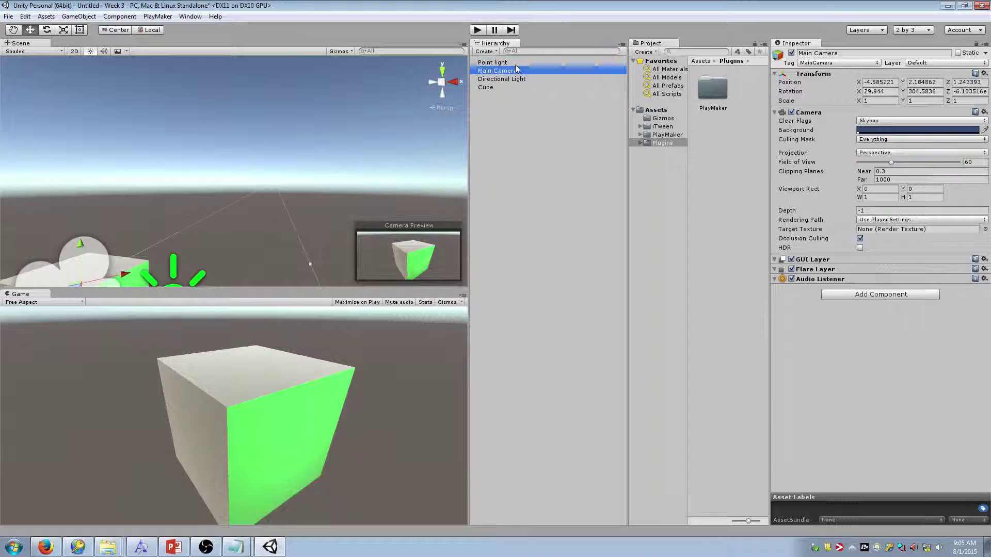
{"action": "left_click", "coordinate": [517, 64]}
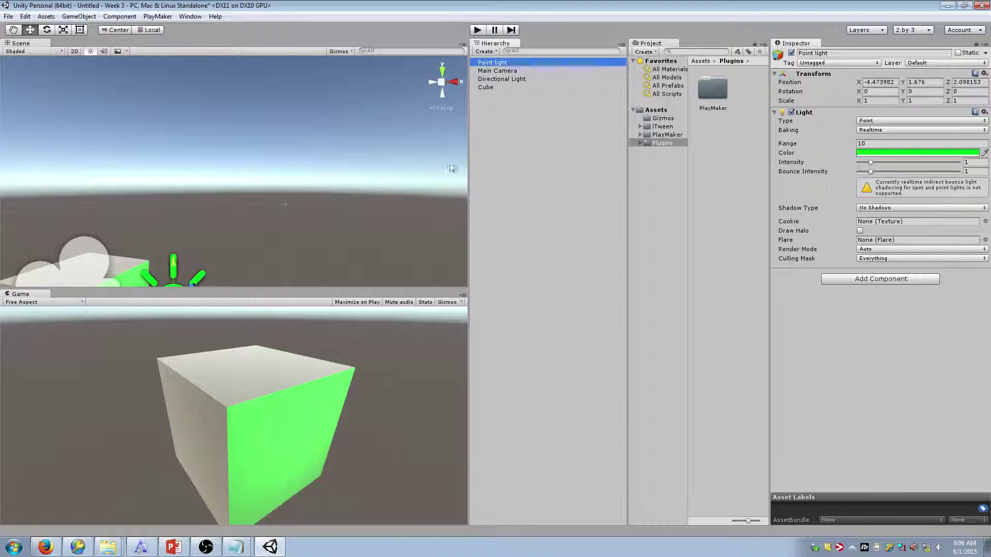
{"action": "right_click_drag", "start_coordinate": [400, 170], "coordinate": [351, 224]}
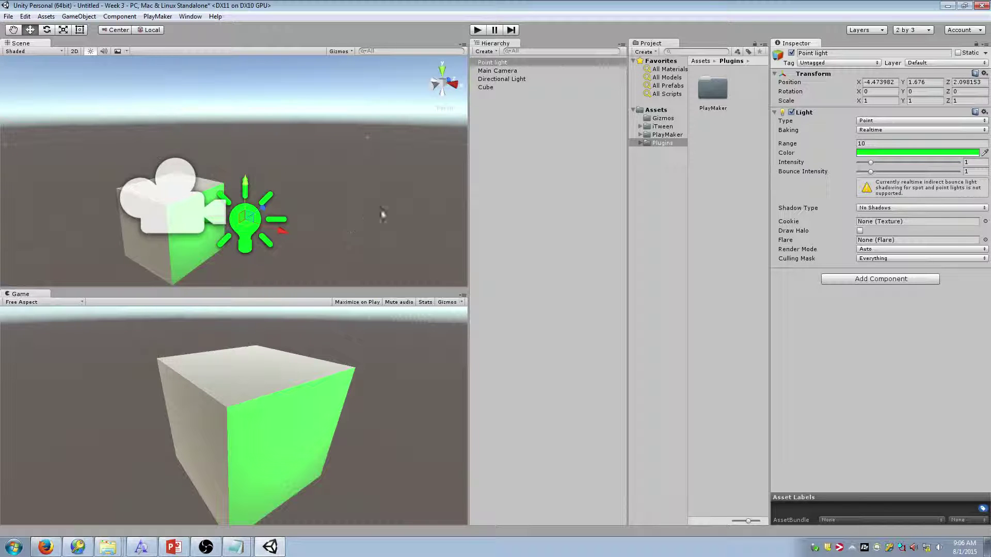
Review the Cube's components, then reselect the Point light and list components to add
{"action": "left_click", "coordinate": [540, 79]}
{"action": "left_click", "coordinate": [549, 73]}
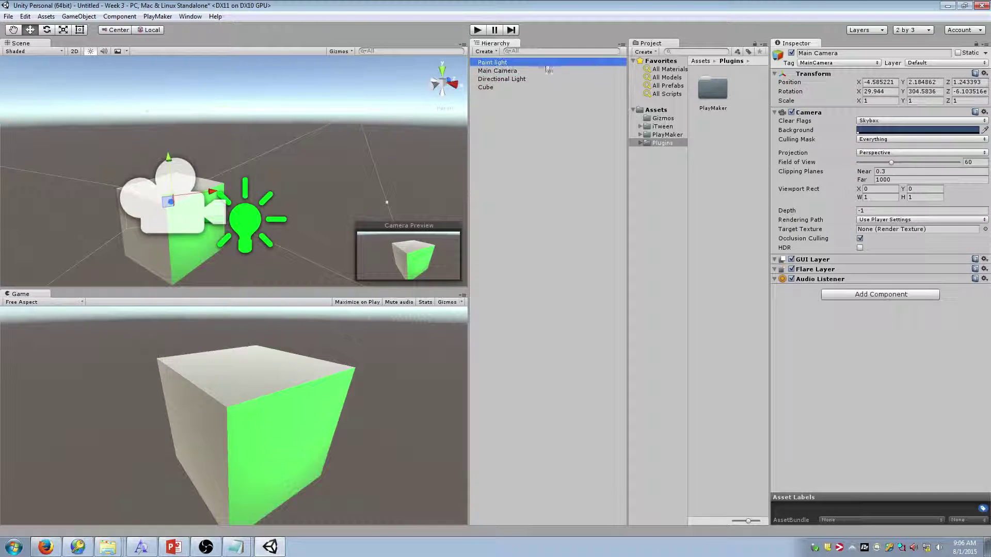
{"action": "left_click", "coordinate": [545, 79]}
{"action": "left_click", "coordinate": [543, 87]}
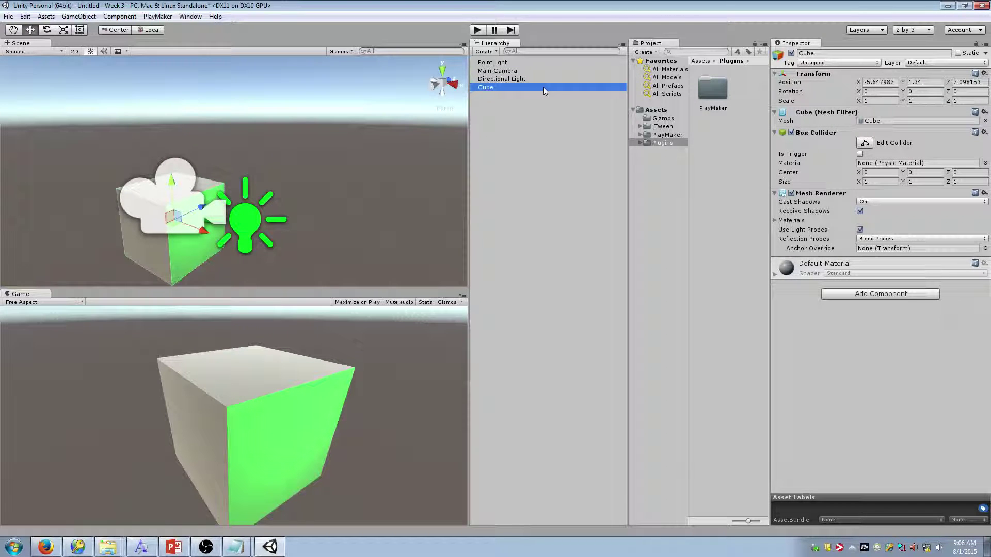
{"action": "left_click", "coordinate": [544, 78]}
{"action": "left_click", "coordinate": [552, 62]}
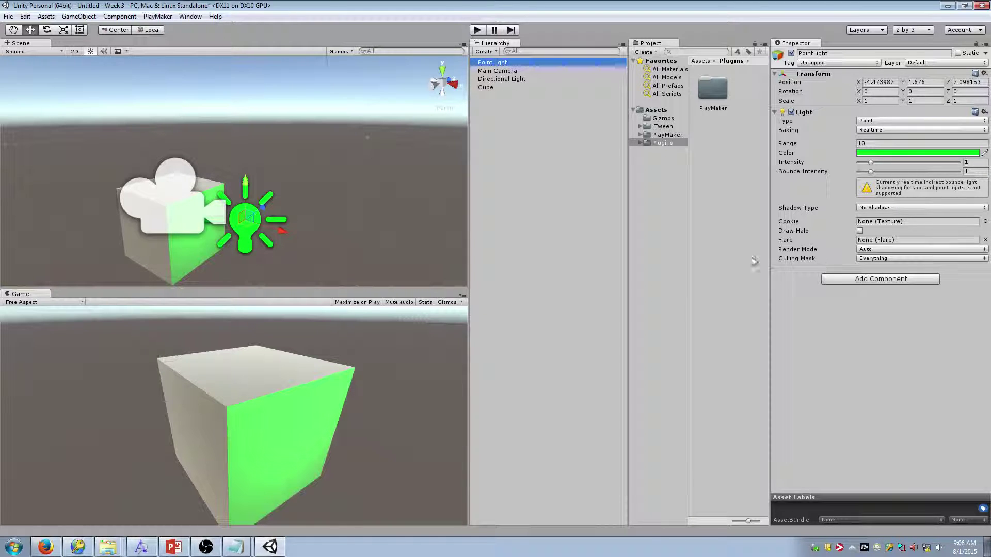
{"action": "left_click", "coordinate": [844, 283]}
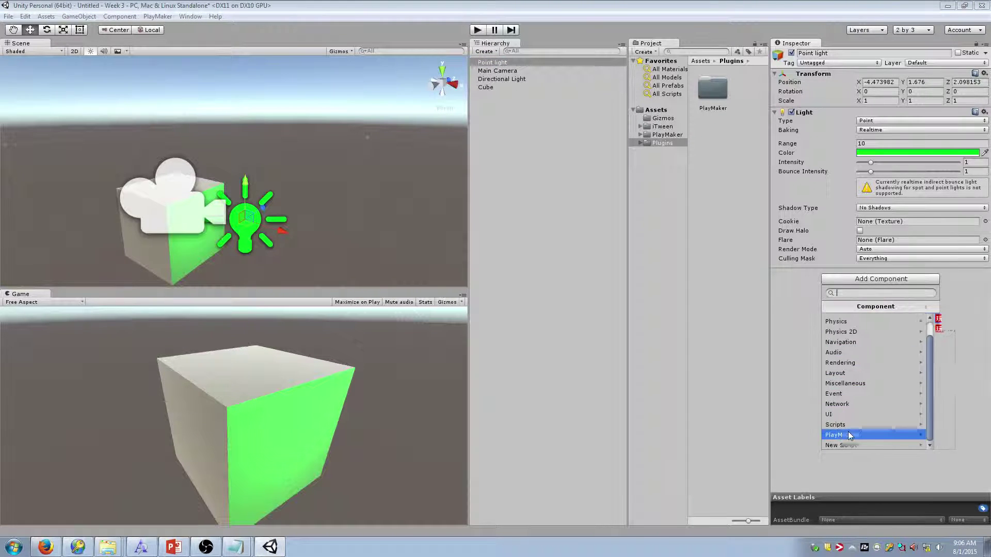
Add a PlayMakerFSM from the PlayMaker category to the Point light and select its FSM name field
{"action": "left_click", "coordinate": [848, 433]}
{"action": "left_click", "coordinate": [855, 319]}
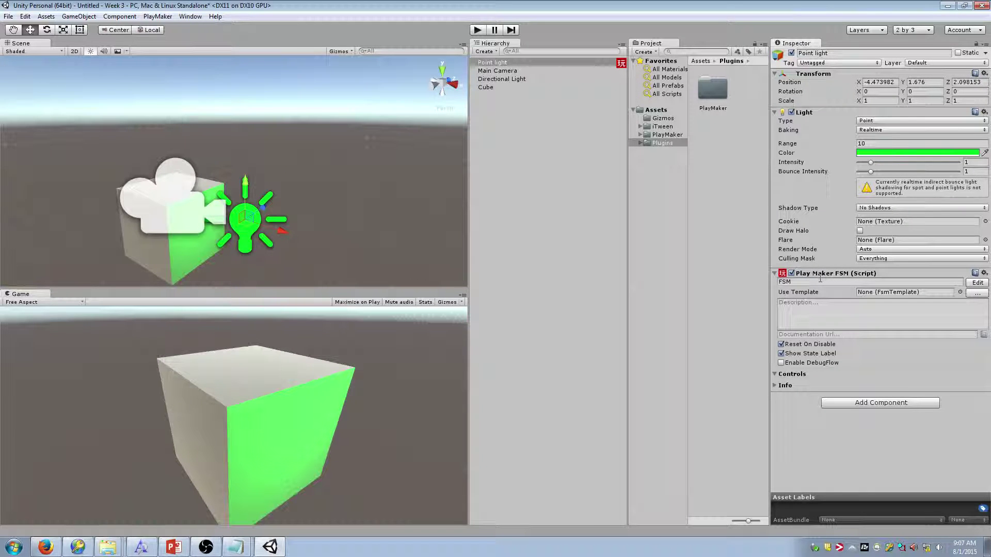
{"action": "left_click", "coordinate": [819, 275]}
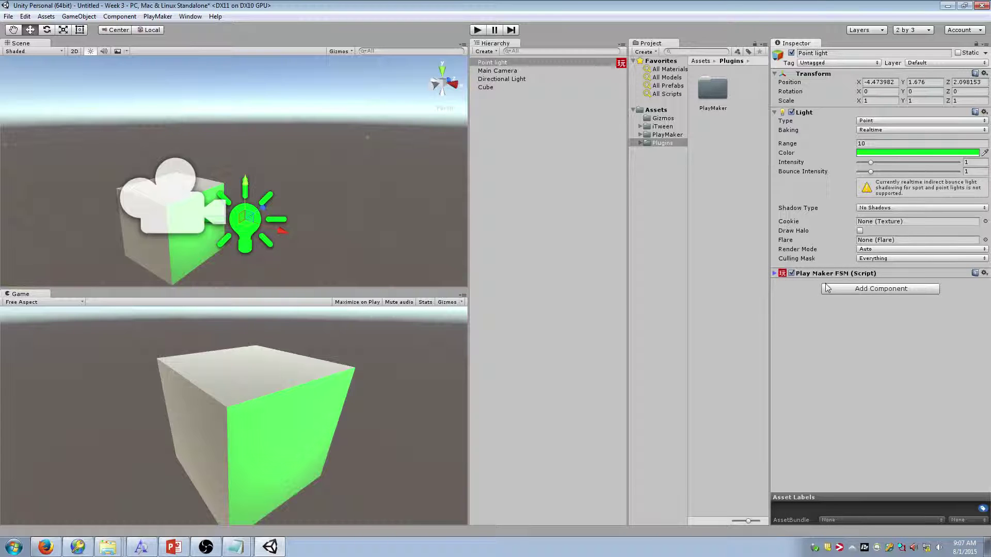
{"action": "left_click", "coordinate": [820, 275]}
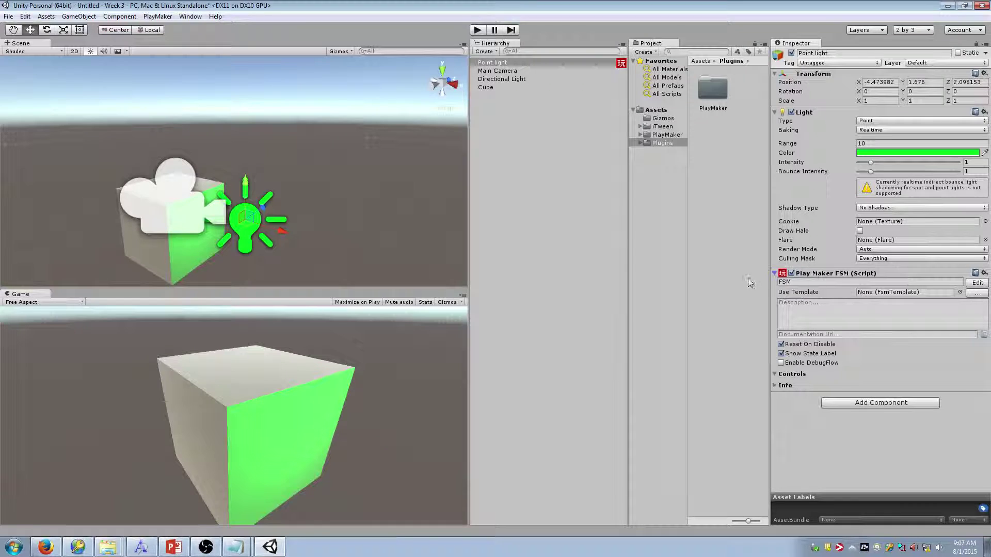
{"action": "left_click", "coordinate": [831, 283]}
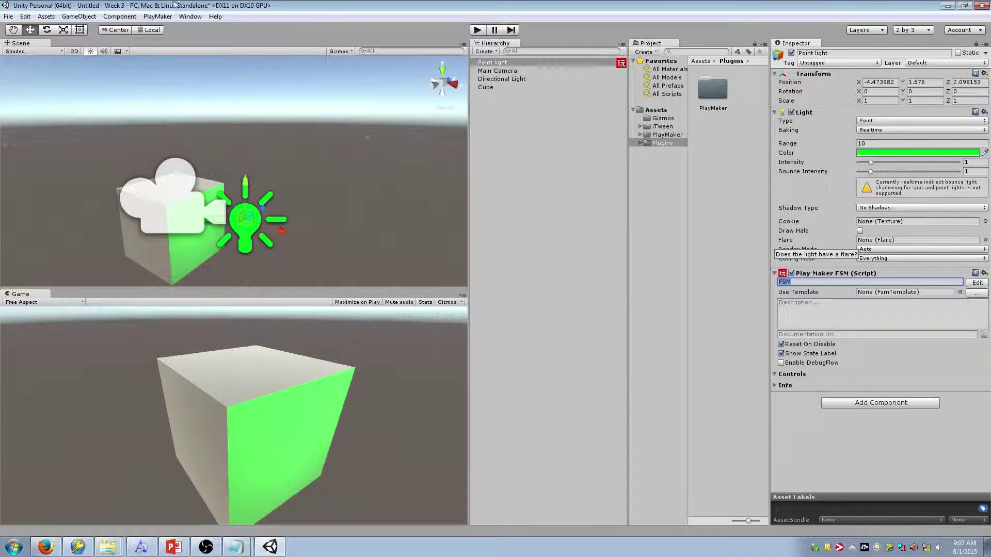
Open the PlayMaker Editor, untick Show at Startup on the welcome screen, and dock it below the Scene view
{"action": "left_click", "coordinate": [157, 17]}
{"action": "left_click", "coordinate": [168, 28]}
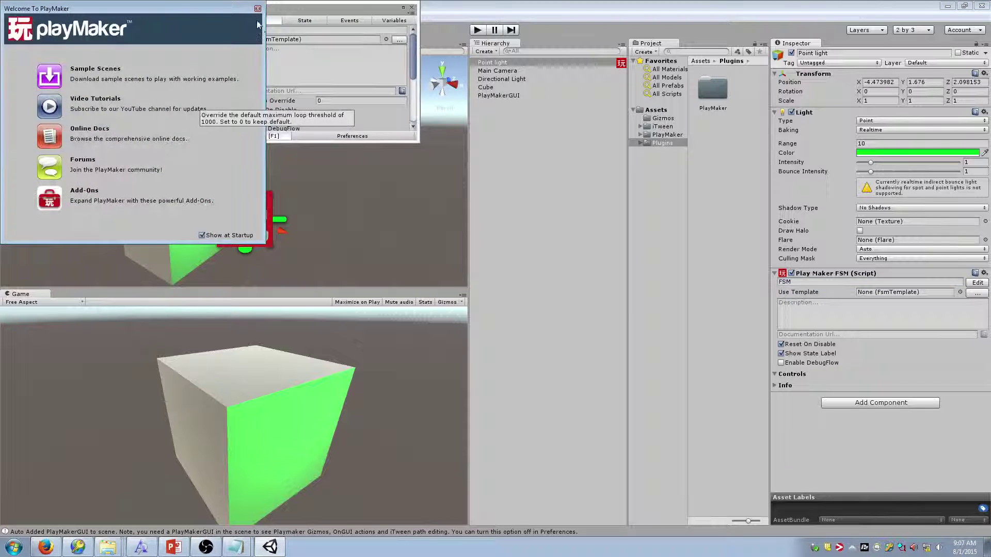
{"action": "left_click", "coordinate": [259, 7]}
{"action": "left_click", "coordinate": [411, 8]}
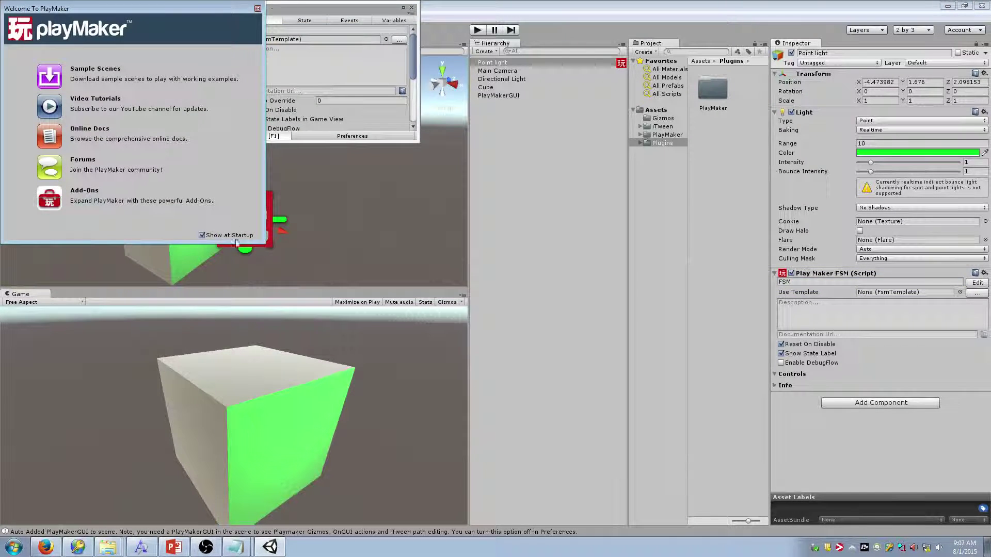
{"action": "left_click", "coordinate": [202, 235]}
{"action": "left_click", "coordinate": [258, 8]}
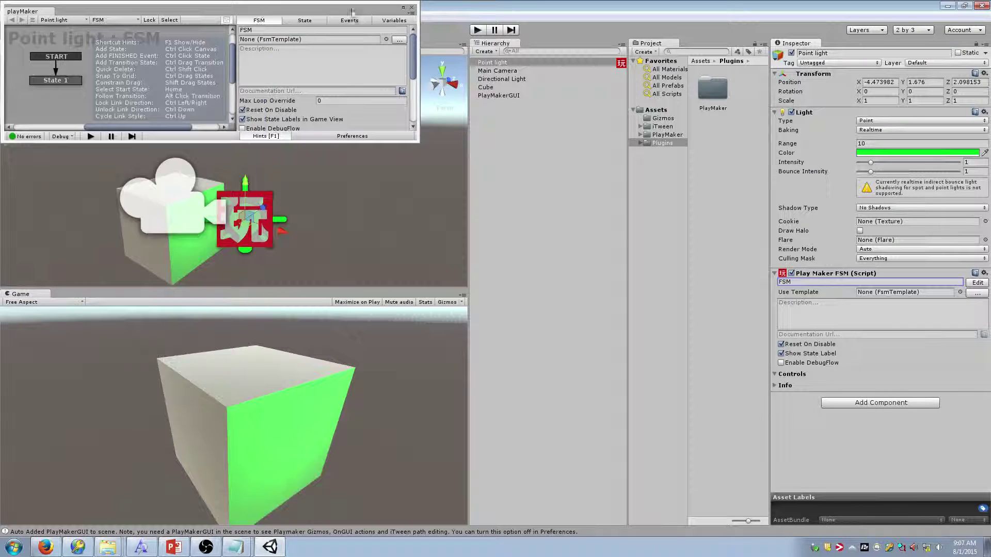
{"action": "left_click_drag", "start_coordinate": [353, 9], "coordinate": [450, 84]}
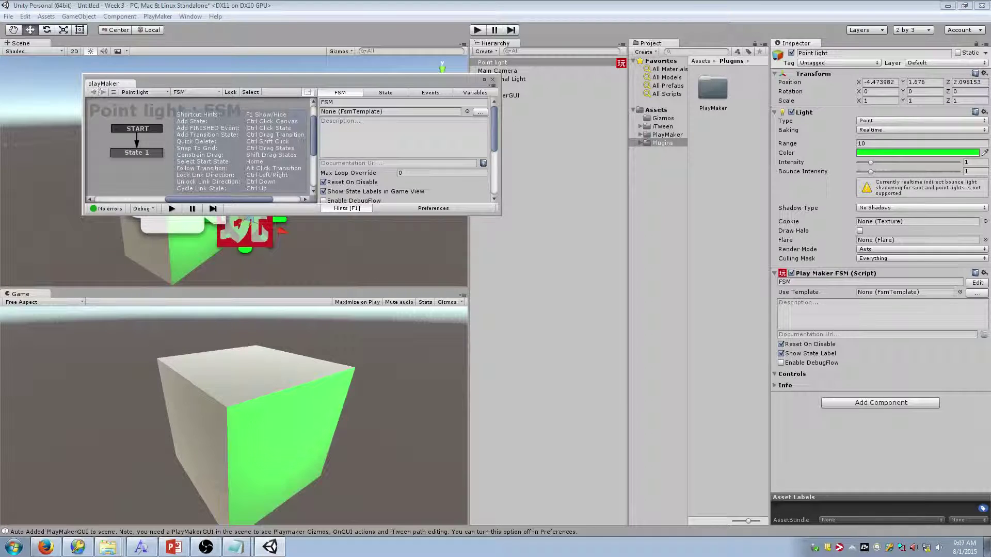
{"action": "left_click_drag", "start_coordinate": [101, 84], "coordinate": [72, 294]}
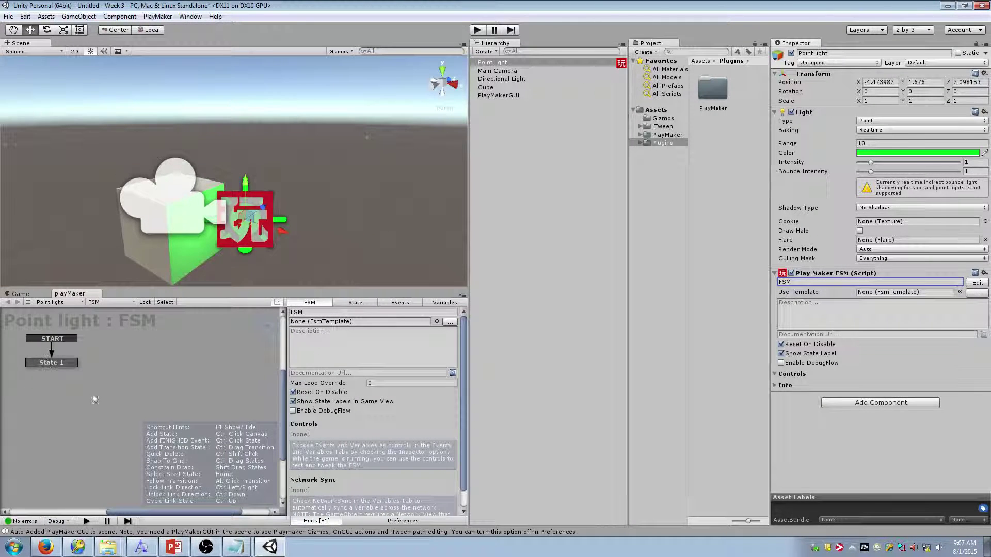
{"action": "right_click", "coordinate": [222, 367]}
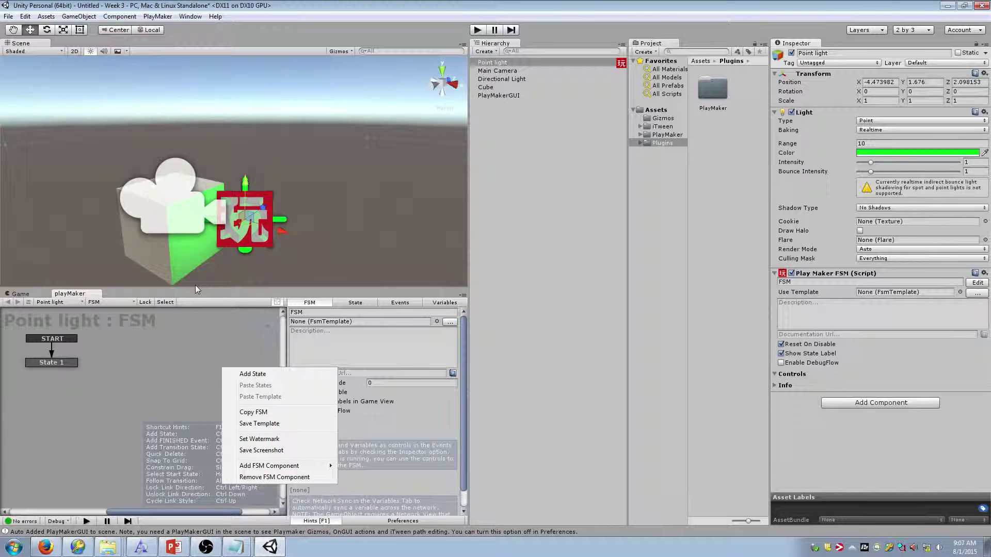
{"action": "left_click", "coordinate": [123, 357]}
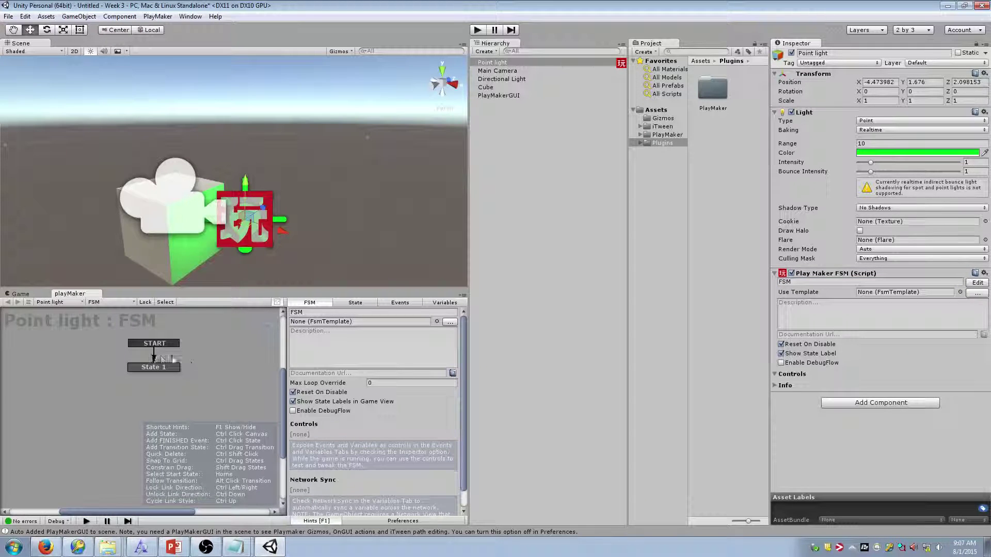
{"action": "left_click", "coordinate": [157, 368]}
{"action": "middle_click_drag", "start_coordinate": [178, 383], "coordinate": [155, 409]}
{"action": "left_click", "coordinate": [110, 363]}
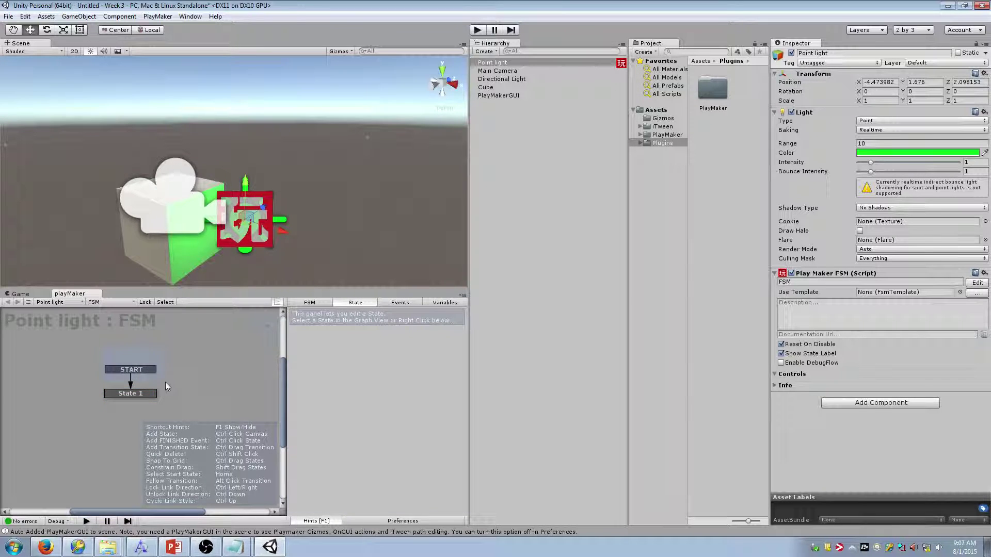
{"action": "left_click", "coordinate": [143, 395]}
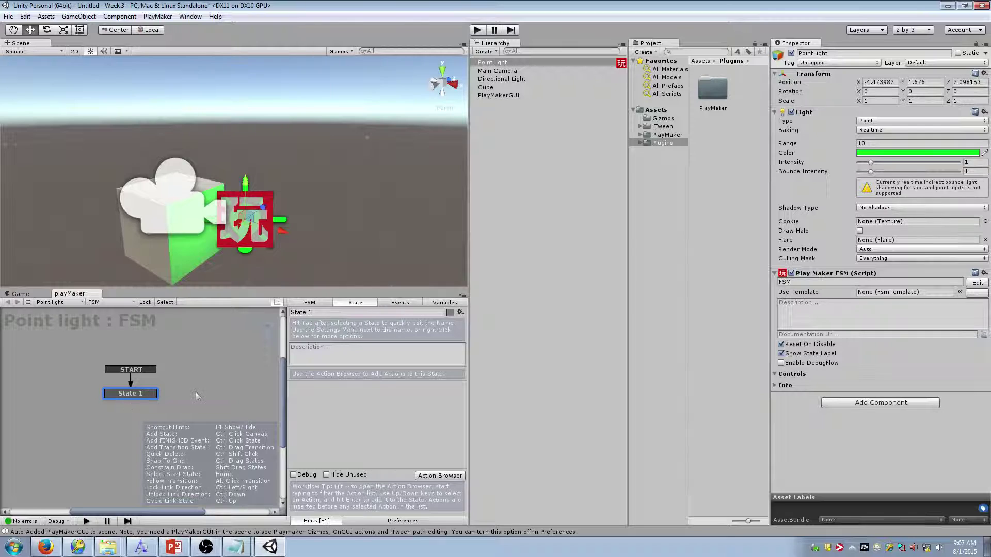
{"action": "mouse_move", "coordinate": [197, 395]}
{"action": "middle_mouse_down"}
{"action": "mouse_move", "coordinate": [144, 405]}
{"action": "mouse_move", "coordinate": [210, 383]}
{"action": "mouse_move", "coordinate": [189, 366]}
{"action": "mouse_move", "coordinate": [207, 392]}
{"action": "mouse_move", "coordinate": [205, 360]}
{"action": "mouse_move", "coordinate": [190, 379]}
{"action": "mouse_move", "coordinate": [156, 387]}
{"action": "mouse_move", "coordinate": [203, 383]}
{"action": "middle_mouse_up"}
{"action": "scroll", "coordinate": [203, 383], "scroll_direction": "down", "scroll_amount": 5}
{"action": "scroll", "coordinate": [201, 378], "scroll_direction": "up", "scroll_amount": 5}
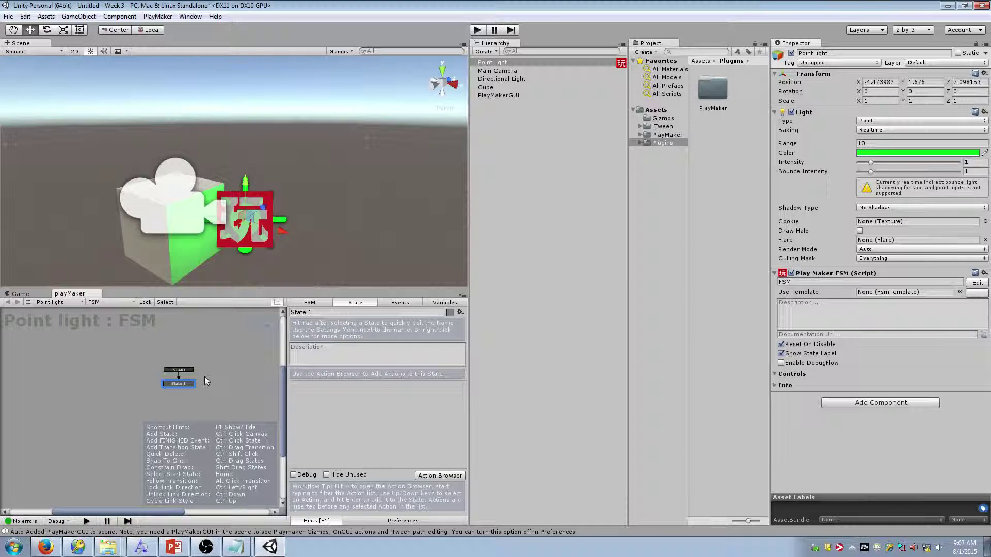
{"action": "middle_click_drag", "start_coordinate": [208, 405], "coordinate": [200, 382]}
{"action": "right_click", "coordinate": [202, 384]}
{"action": "left_click", "coordinate": [159, 400]}
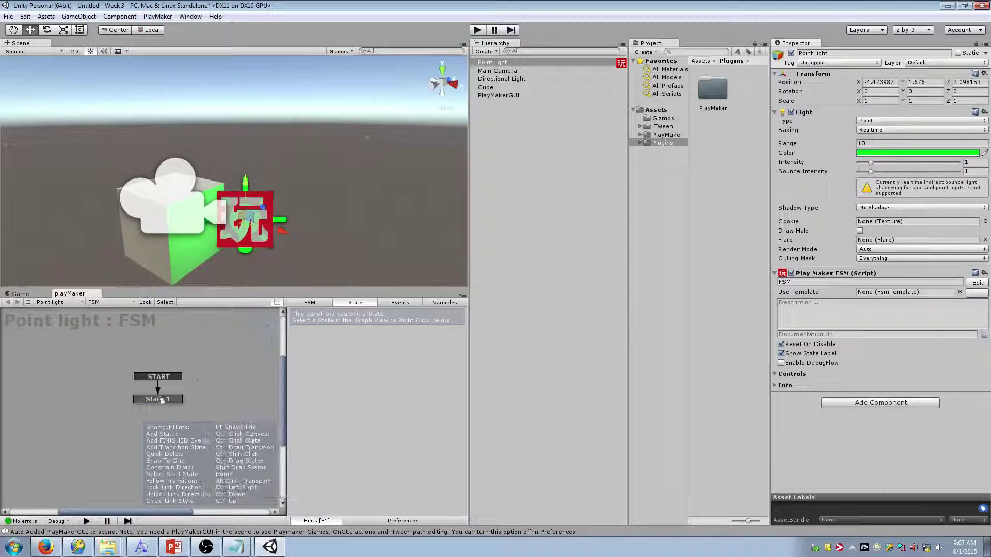
{"action": "left_click", "coordinate": [309, 303]}
{"action": "left_click", "coordinate": [354, 303]}
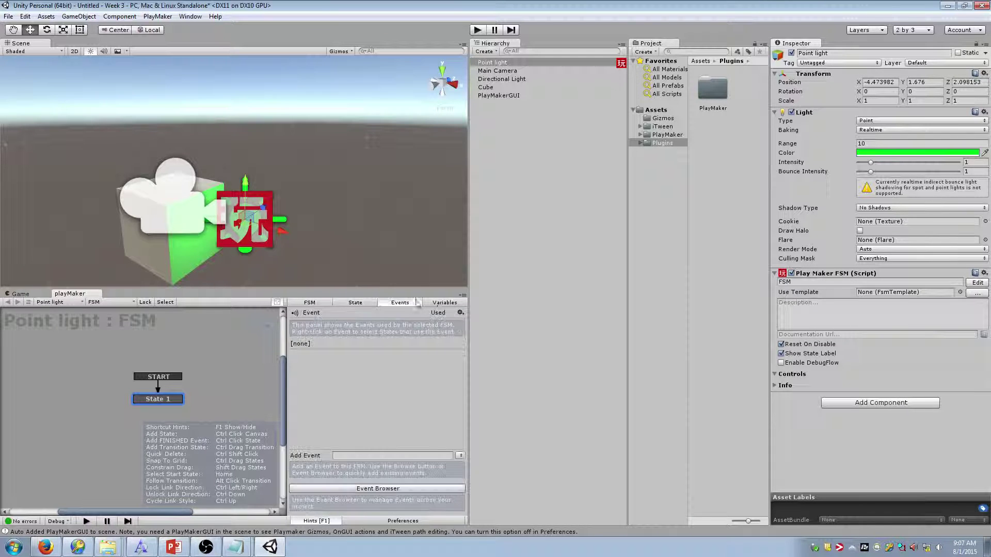
{"action": "left_click", "coordinate": [325, 305]}
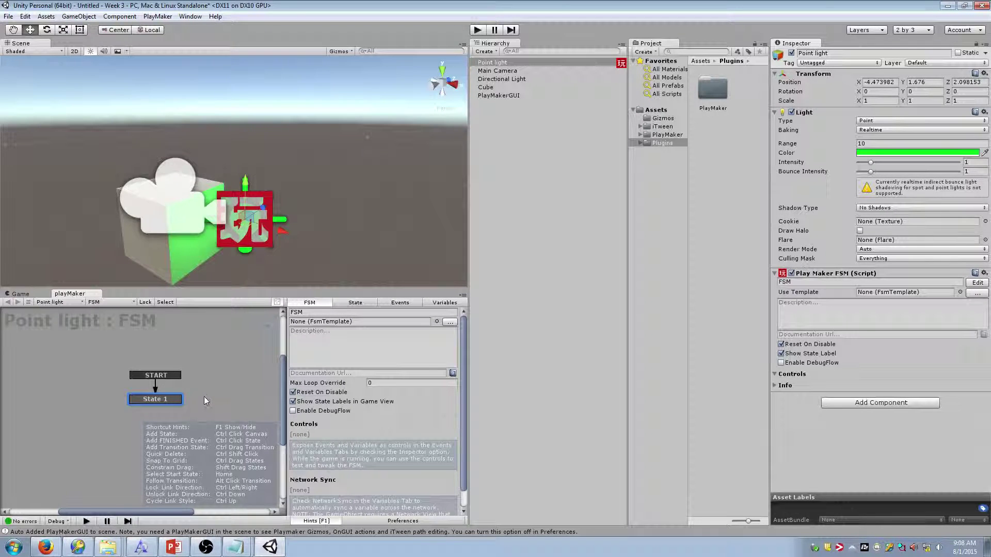
{"action": "middle_click_drag", "start_coordinate": [203, 396], "coordinate": [138, 376]}
Add practice States 2 through 7 to the FSM graph via the canvas menu
{"action": "right_click", "coordinate": [134, 376]}
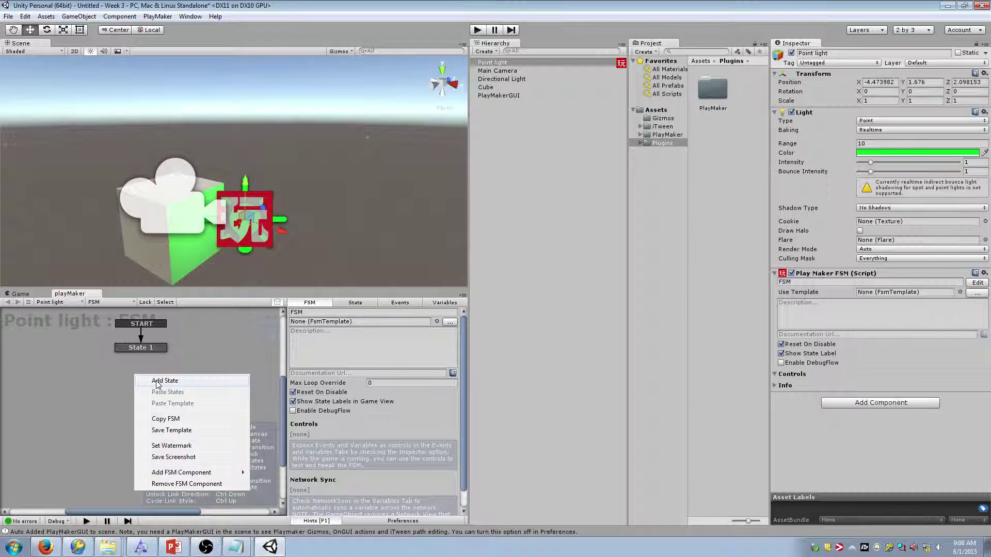
{"action": "left_click", "coordinate": [154, 381]}
{"action": "left_click_drag", "start_coordinate": [137, 383], "coordinate": [153, 379]}
{"action": "left_click", "coordinate": [130, 398], "text": "ctrl"}
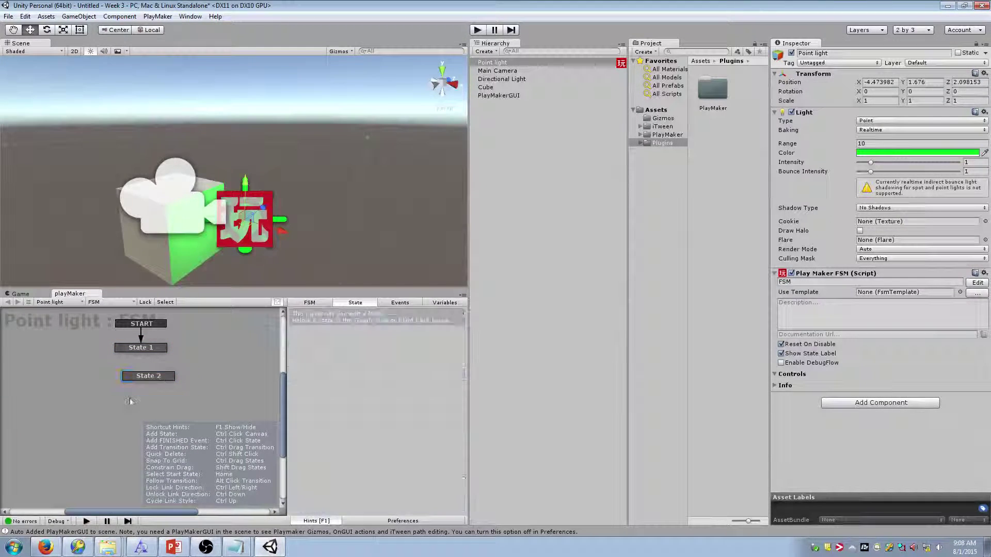
{"action": "left_click", "coordinate": [202, 393], "text": "ctrl"}
{"action": "left_click", "coordinate": [203, 356], "text": "ctrl"}
{"action": "left_click", "coordinate": [206, 332], "text": "ctrl"}
{"action": "left_click", "coordinate": [83, 394], "text": "ctrl"}
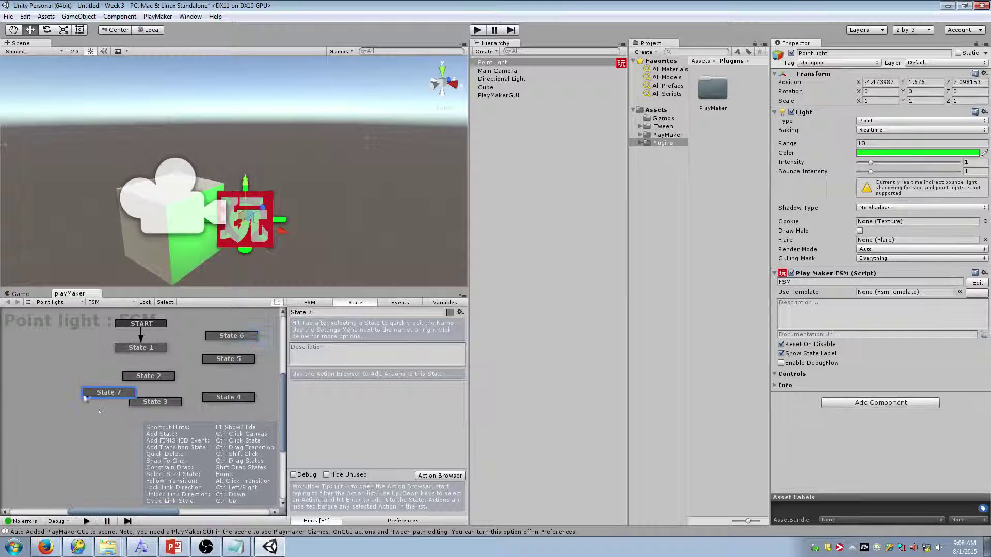
{"action": "left_click_drag", "start_coordinate": [116, 398], "coordinate": [91, 388]}
{"action": "left_click", "coordinate": [161, 370]}
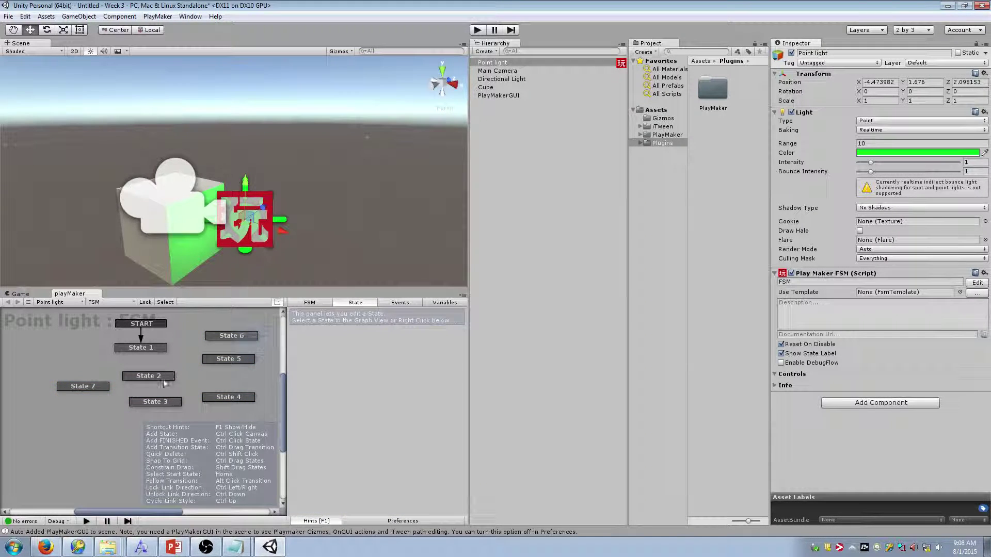
{"action": "right_click", "coordinate": [160, 381]}
{"action": "left_click", "coordinate": [283, 385]}
Float the PlayMaker editor in an enlarged window and rearrange States 2–7
{"action": "left_click_drag", "start_coordinate": [80, 296], "coordinate": [186, 155]}
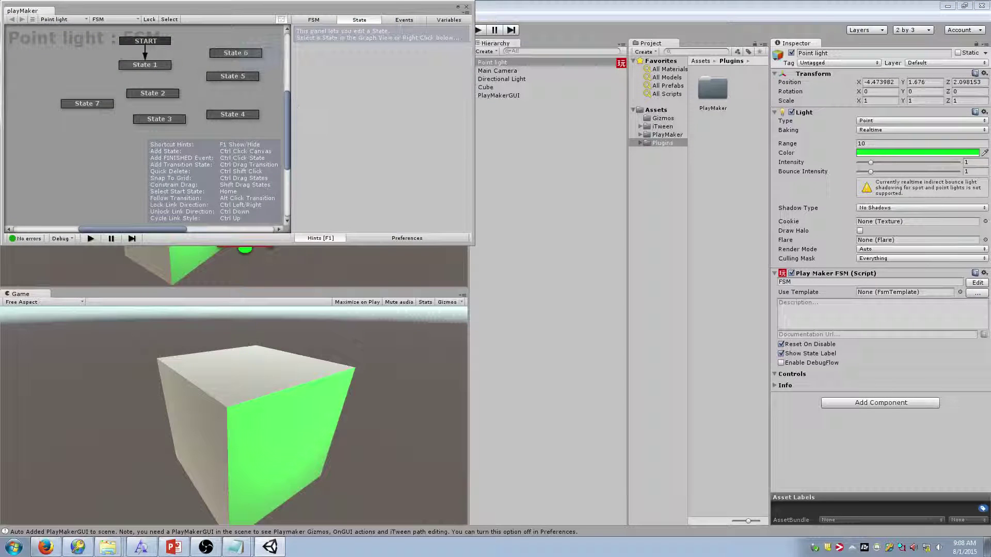
{"action": "left_click_drag", "start_coordinate": [473, 246], "coordinate": [753, 455]}
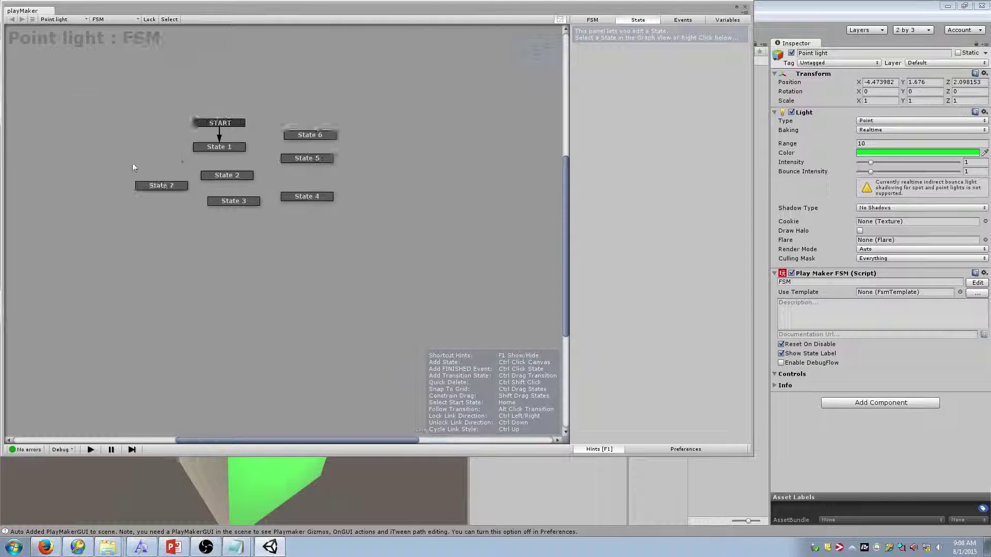
{"action": "left_click_drag", "start_coordinate": [301, 187], "coordinate": [315, 188]}
{"action": "left_click_drag", "start_coordinate": [303, 222], "coordinate": [332, 233]}
{"action": "left_click_drag", "start_coordinate": [230, 228], "coordinate": [229, 255]}
{"action": "left_click_drag", "start_coordinate": [236, 206], "coordinate": [262, 236]}
{"action": "left_click_drag", "start_coordinate": [161, 213], "coordinate": [153, 204]}
Scatter more practice states, State 8 onward, across the enlarged graph
{"action": "left_click", "coordinate": [136, 293], "text": "ctrl"}
{"action": "left_click", "coordinate": [241, 326], "text": "ctrl"}
{"action": "left_click", "coordinate": [359, 312], "text": "ctrl"}
{"action": "left_click", "coordinate": [445, 234], "text": "ctrl"}
{"action": "left_click", "coordinate": [434, 140], "text": "ctrl"}
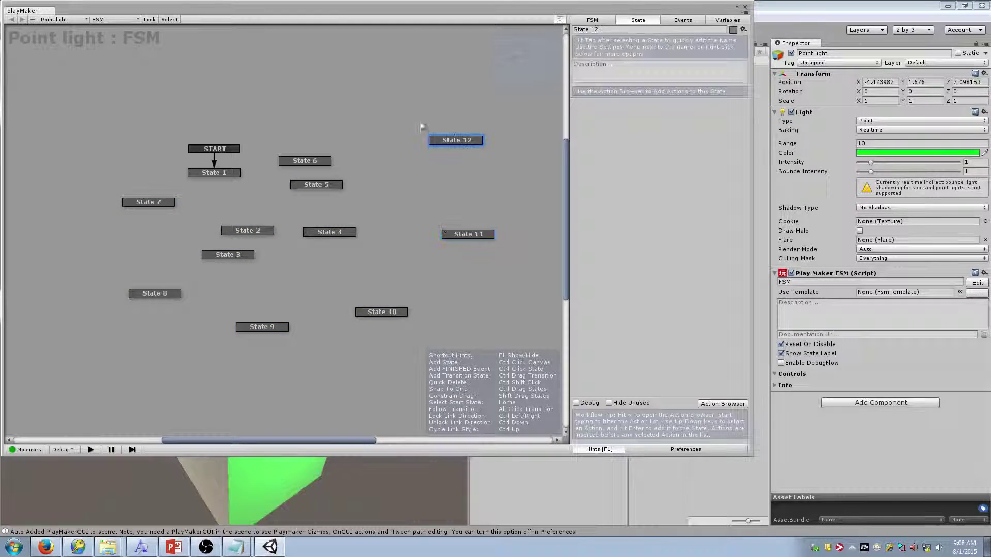
{"action": "left_click", "coordinate": [202, 93], "text": "ctrl"}
{"action": "left_click", "coordinate": [130, 107], "text": "ctrl"}
{"action": "left_click", "coordinate": [70, 184], "text": "ctrl"}
{"action": "left_click", "coordinate": [70, 272], "text": "ctrl"}
{"action": "left_click", "coordinate": [99, 337], "text": "ctrl"}
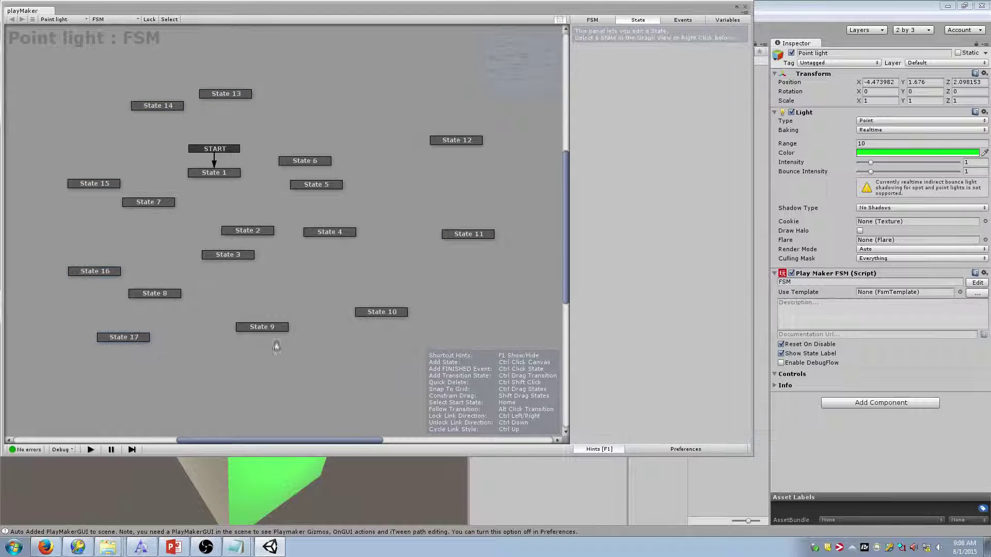
{"action": "left_click", "coordinate": [316, 267], "text": "ctrl"}
{"action": "left_click", "coordinate": [371, 234], "text": "ctrl"}
{"action": "left_click", "coordinate": [362, 149], "text": "ctrl"}
Box-select the extra practice states and delete them in four batches
{"action": "left_click_drag", "start_coordinate": [55, 215], "coordinate": [498, 332]}
{"action": "key", "text": "Delete"}
{"action": "left_click_drag", "start_coordinate": [317, 99], "coordinate": [485, 260]}
{"action": "key", "text": "Delete"}
{"action": "left_click_drag", "start_coordinate": [69, 78], "coordinate": [247, 133]}
{"action": "key", "text": "Delete"}
{"action": "left_click_drag", "start_coordinate": [90, 144], "coordinate": [181, 240]}
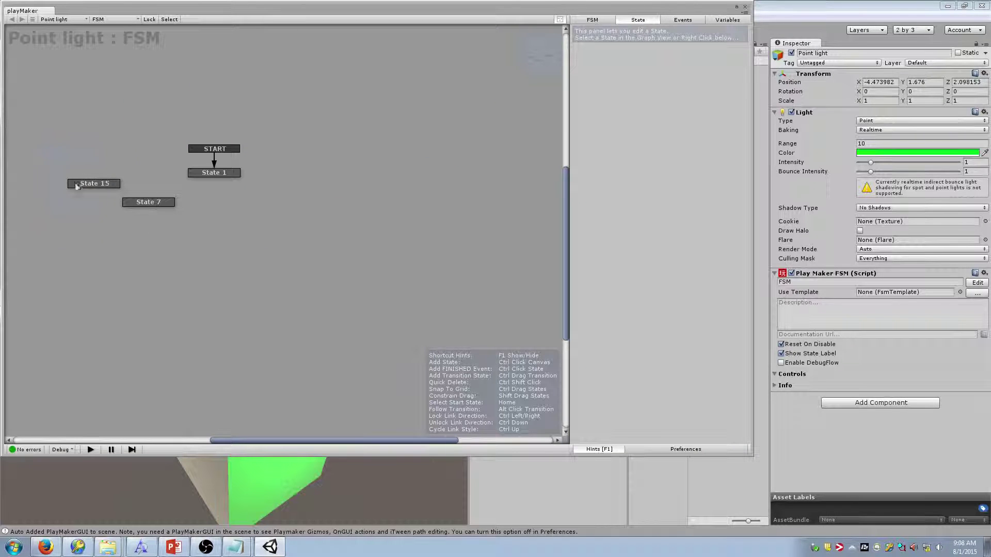
{"action": "key", "text": "Delete"}
Add State 2 to the point light's FSM graph and position it beneath State 1
{"action": "left_click", "coordinate": [217, 223], "text": "ctrl"}
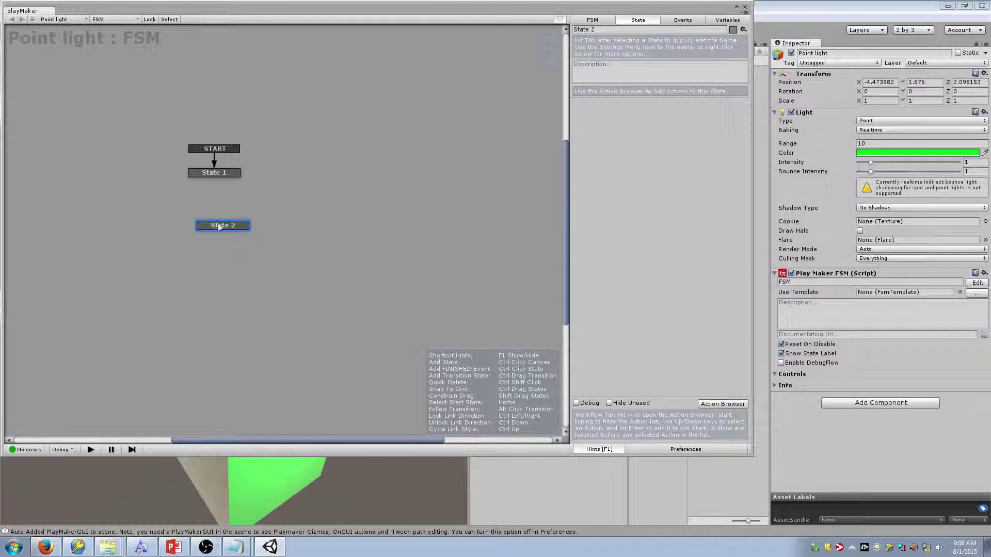
{"action": "left_click_drag", "start_coordinate": [218, 223], "coordinate": [209, 211]}
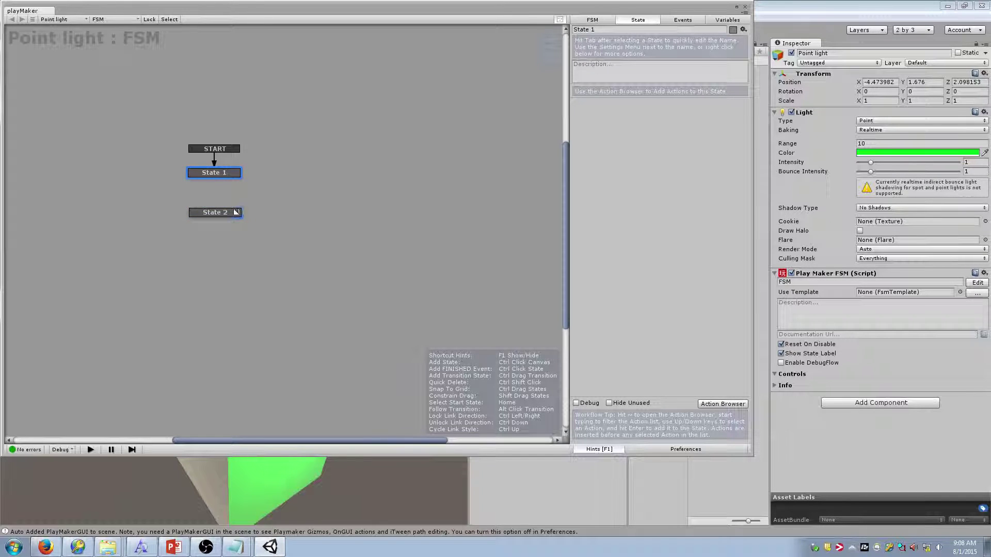
{"action": "mouse_move", "coordinate": [228, 212]}
{"action": "left_mouse_down"}
{"action": "mouse_move", "coordinate": [225, 231]}
{"action": "mouse_move", "coordinate": [217, 222]}
{"action": "left_mouse_up"}
{"action": "left_click", "coordinate": [224, 172]}
{"action": "left_click", "coordinate": [224, 225]}
{"action": "left_click", "coordinate": [224, 171]}
{"action": "left_click", "coordinate": [218, 174]}
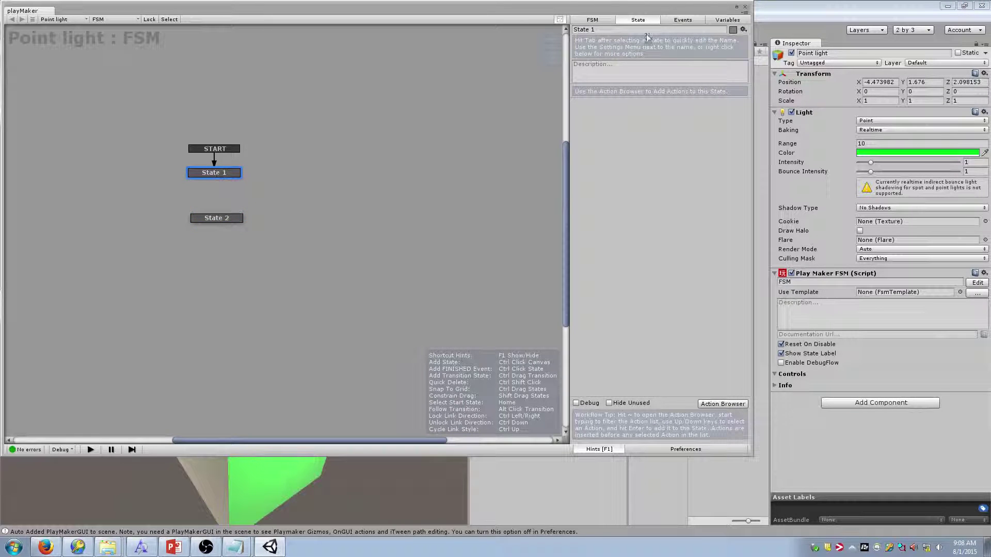
Rename State 1 to ON and State 2 to OFF, then nudge OFF into place
{"action": "left_click", "coordinate": [614, 29]}
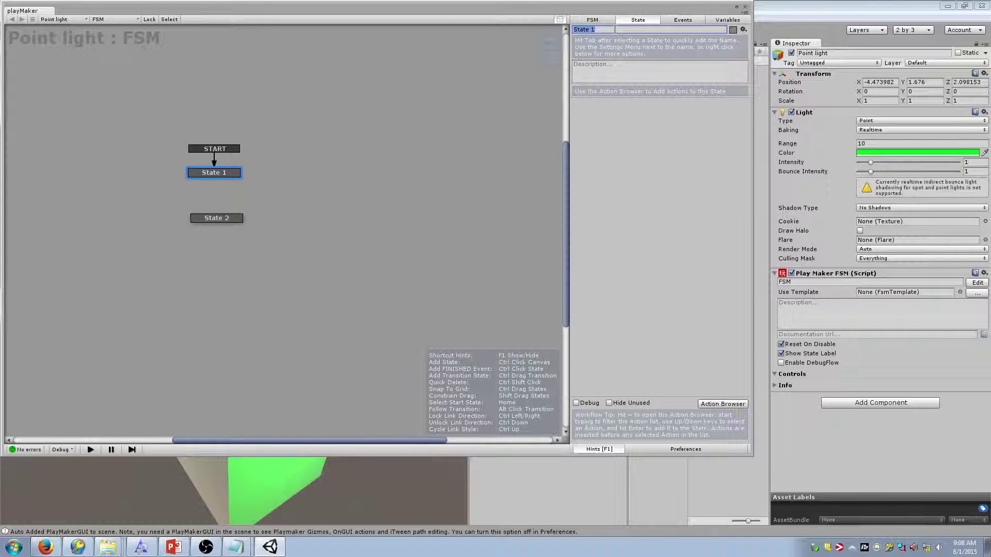
{"action": "type", "text": "ON"}
{"action": "left_click_drag", "start_coordinate": [203, 220], "coordinate": [203, 215]}
{"action": "key", "text": "Tab"}
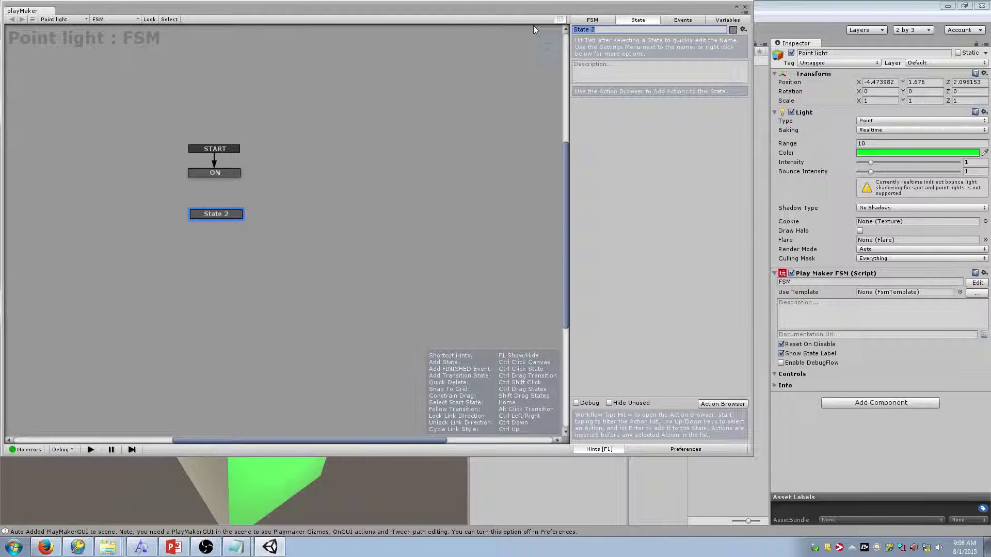
{"action": "type", "text": "OFF"}
{"action": "left_click", "coordinate": [250, 200]}
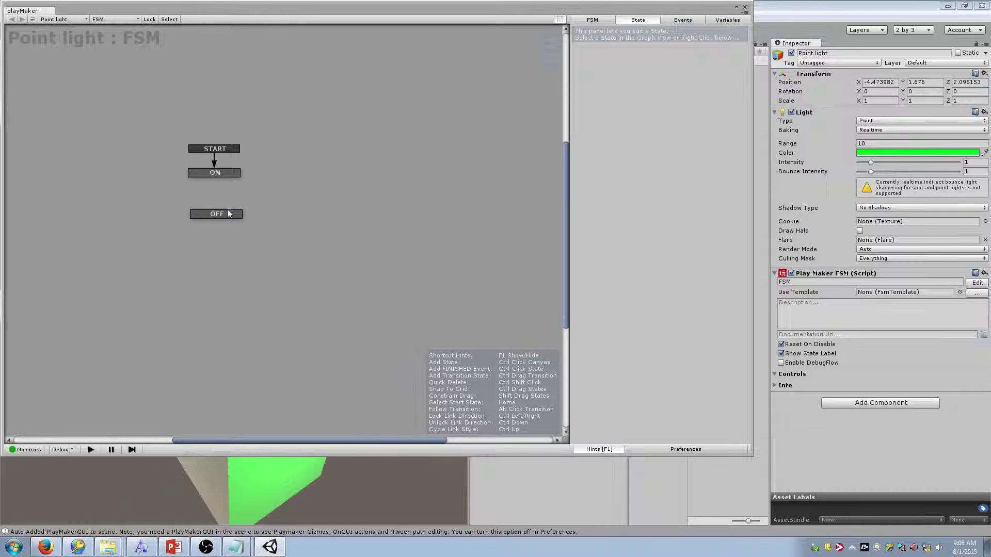
{"action": "left_click_drag", "start_coordinate": [229, 214], "coordinate": [225, 206]}
Move the OFF state up so it sits closer beneath ON
{"action": "left_click", "coordinate": [219, 172]}
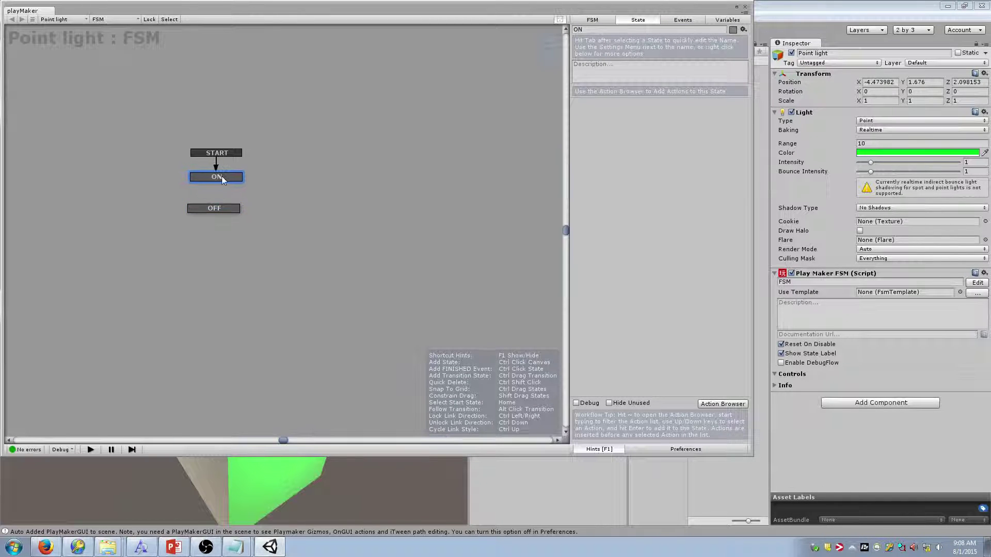
{"action": "left_click", "coordinate": [238, 184]}
{"action": "left_click", "coordinate": [236, 178]}
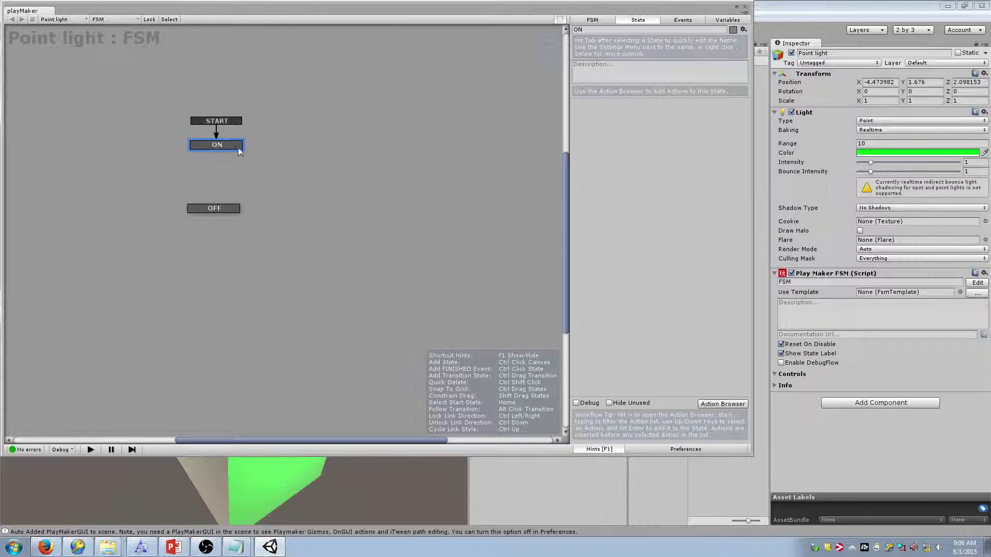
{"action": "left_click_drag", "start_coordinate": [228, 213], "coordinate": [229, 200]}
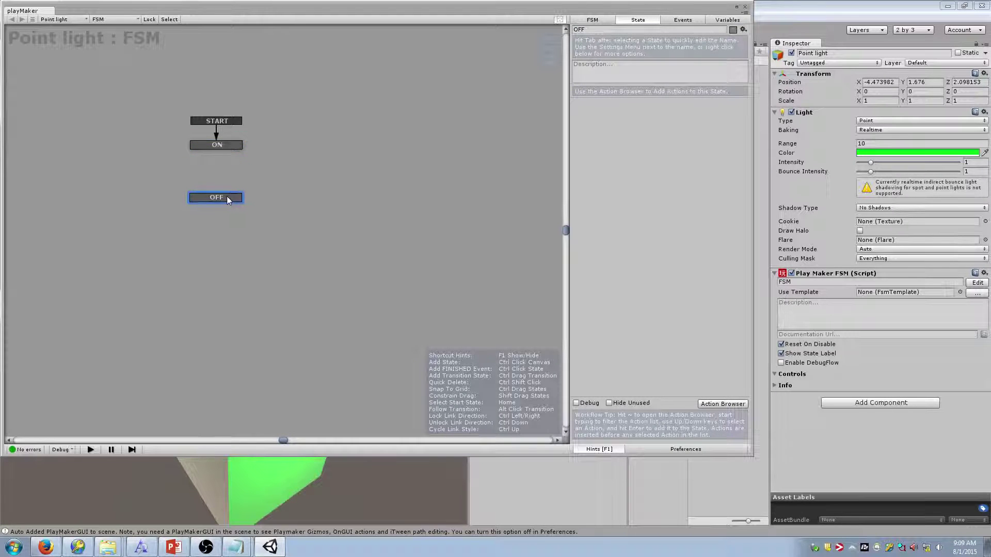
{"action": "left_click", "coordinate": [225, 167]}
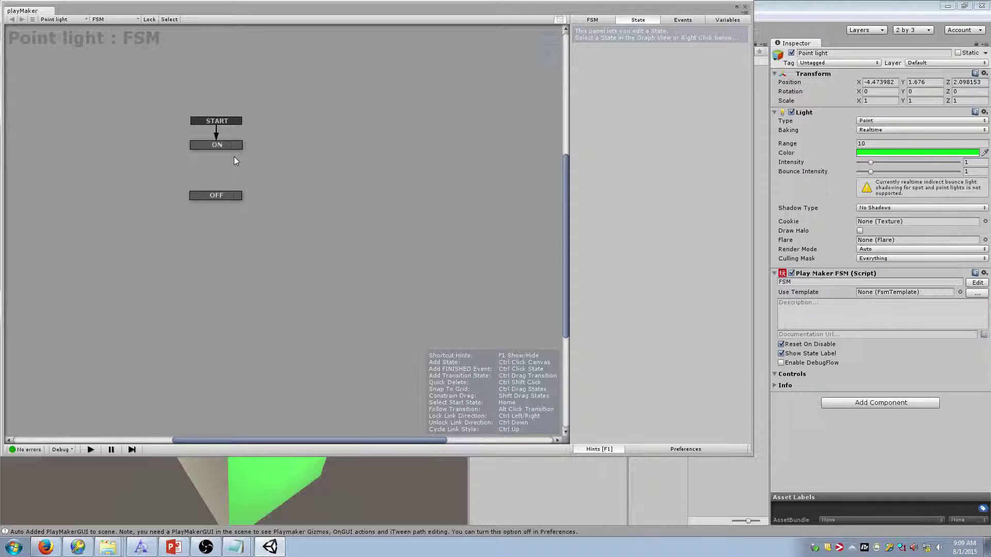
Undo the stray FINISHED event on OFF and shift ON slightly down under START
{"action": "left_click", "coordinate": [230, 146]}
{"action": "left_click", "coordinate": [225, 197], "text": "ctrl"}
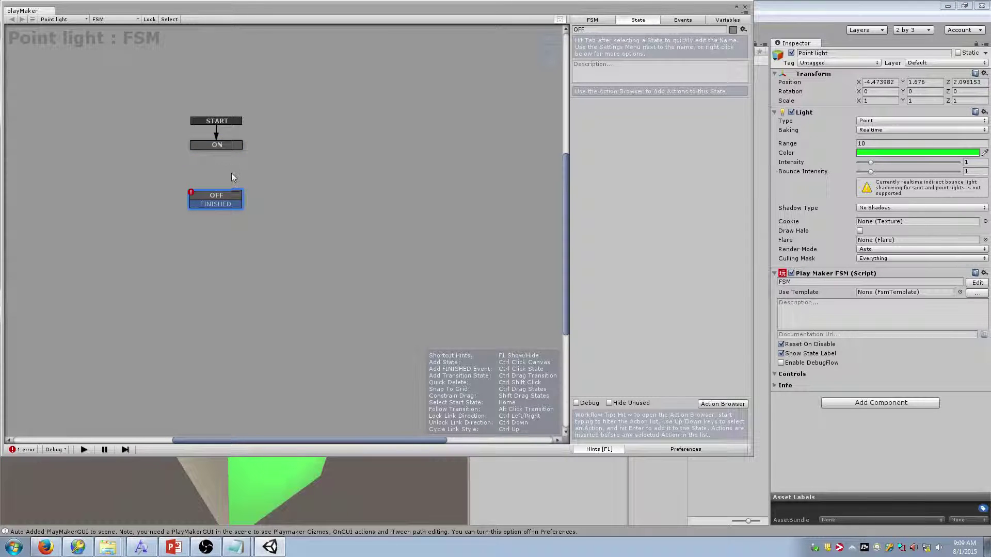
{"action": "key", "text": "ctrl+z"}
{"action": "right_click", "coordinate": [227, 203]}
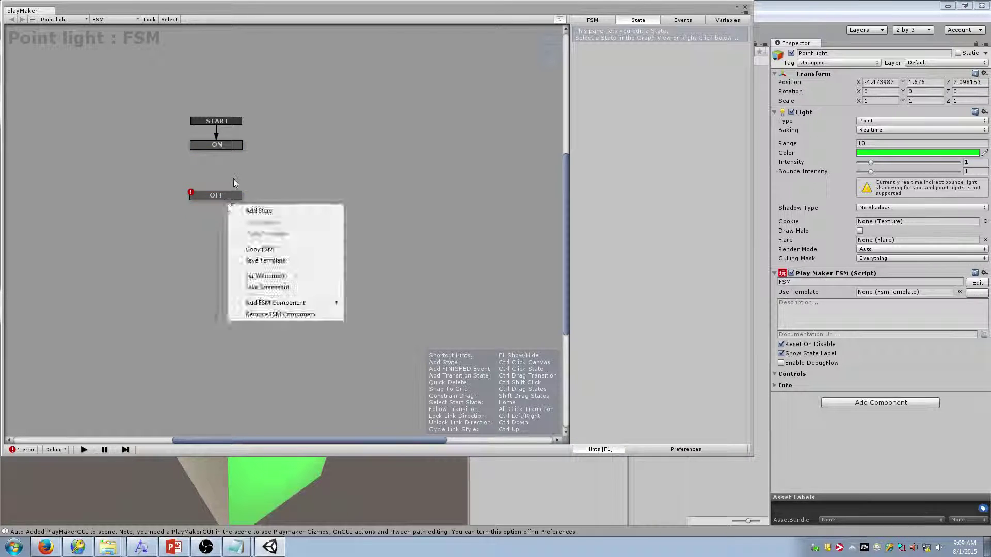
{"action": "left_click", "coordinate": [230, 150]}
{"action": "left_click_drag", "start_coordinate": [228, 143], "coordinate": [225, 149]}
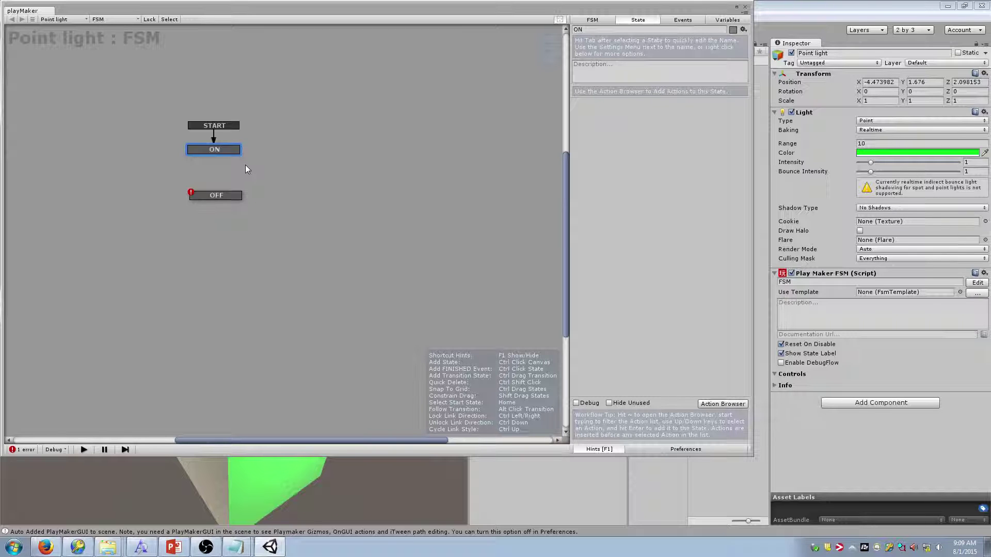
{"action": "left_click_drag", "start_coordinate": [231, 151], "coordinate": [233, 150]}
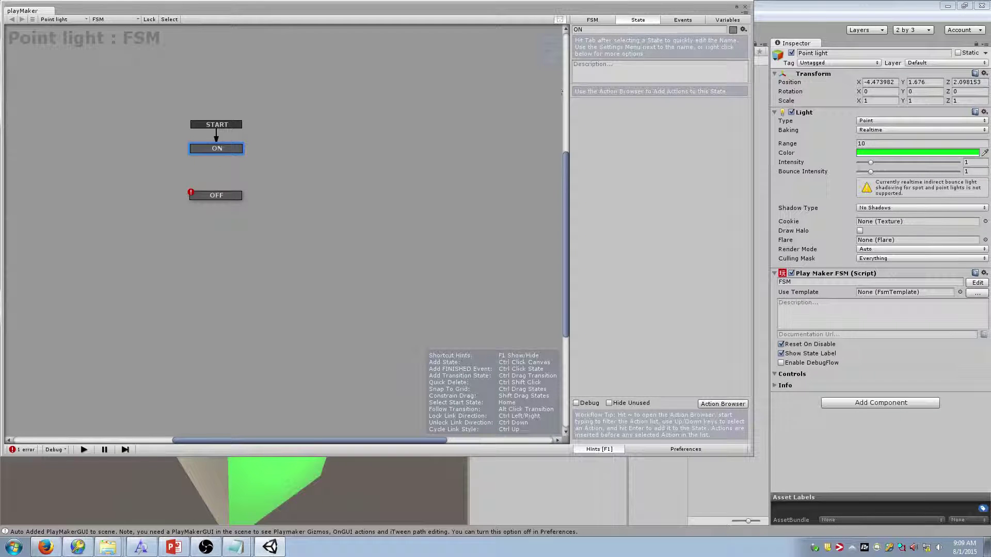
Browse the ON state's Add Transition options without adding a transition
{"action": "right_click", "coordinate": [235, 147]}
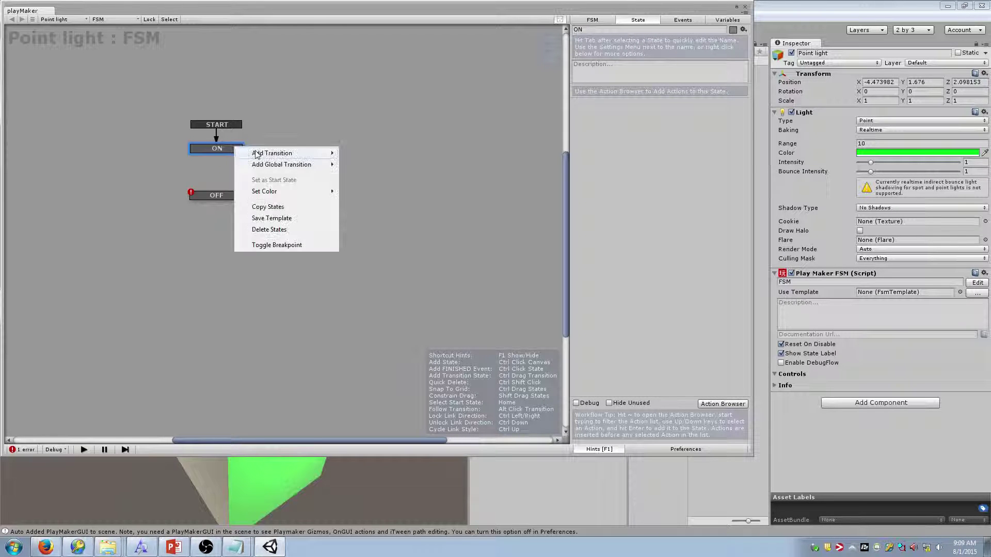
{"action": "mouse_move", "coordinate": [256, 154]}
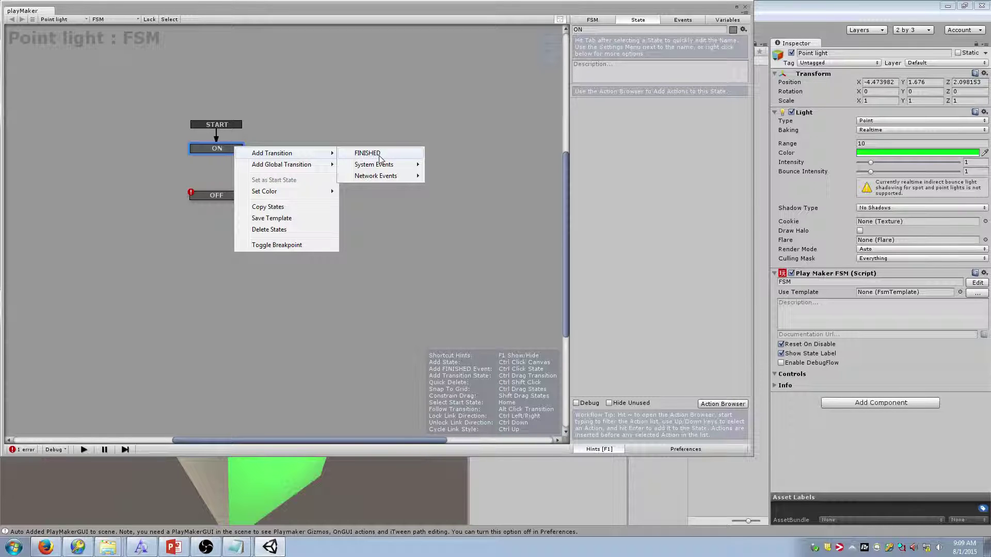
{"action": "left_click", "coordinate": [548, 95]}
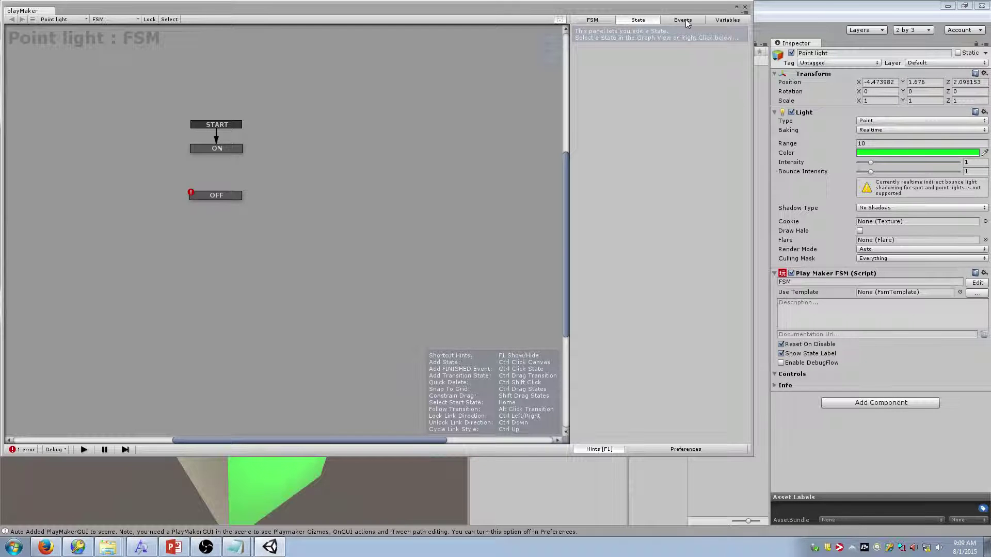
View the FSM's Events list, start a new event, then switch to the Week 3 PowerPoint deck
{"action": "left_click", "coordinate": [683, 21]}
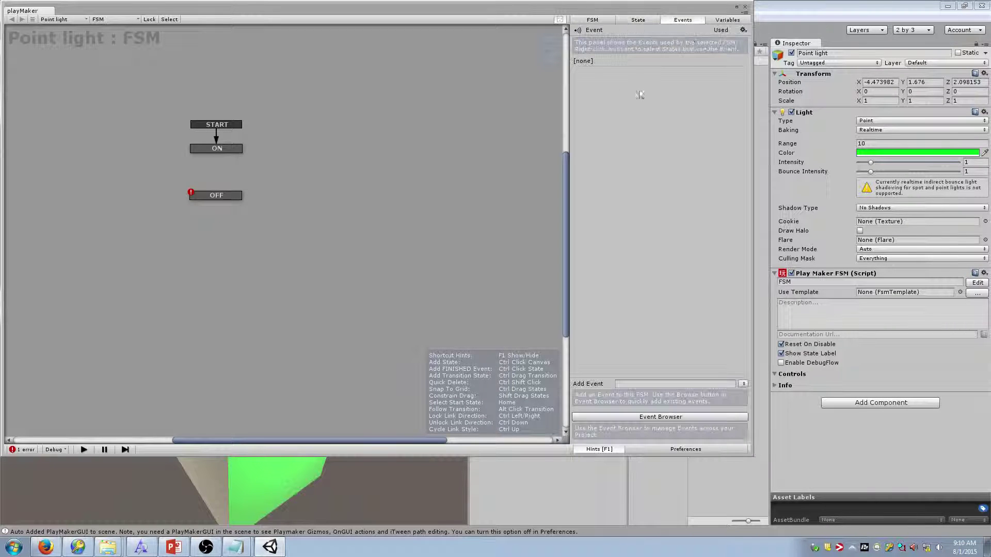
{"action": "left_click", "coordinate": [659, 385]}
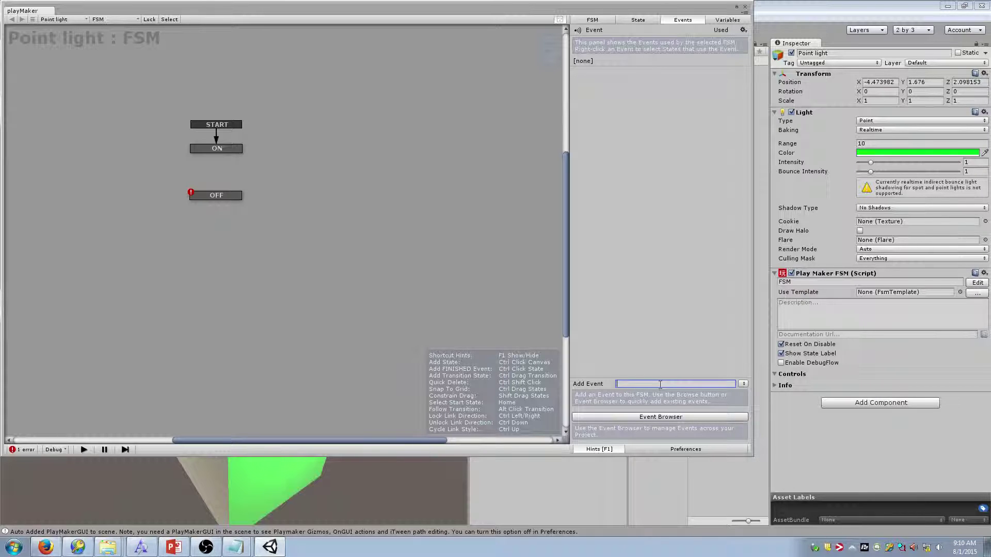
{"action": "left_click", "coordinate": [173, 547]}
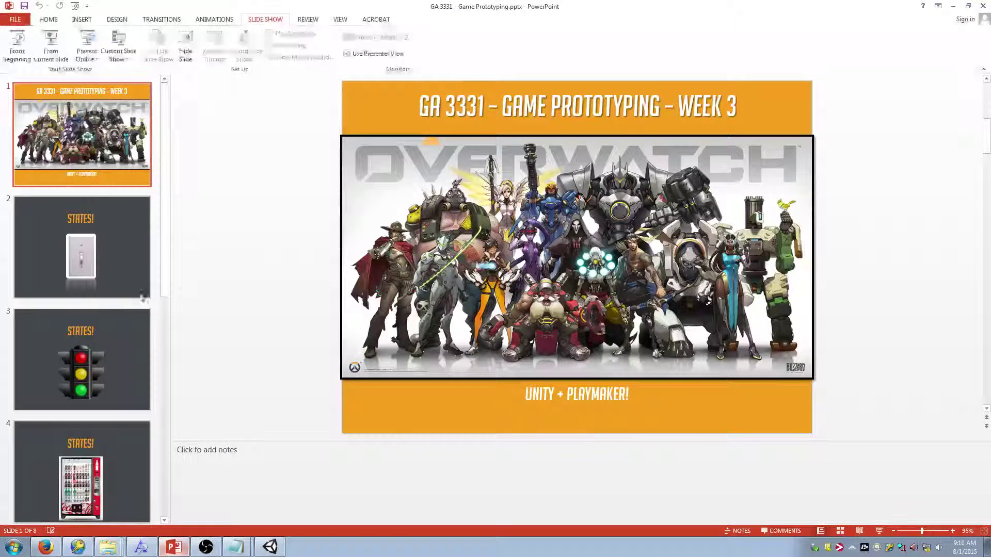
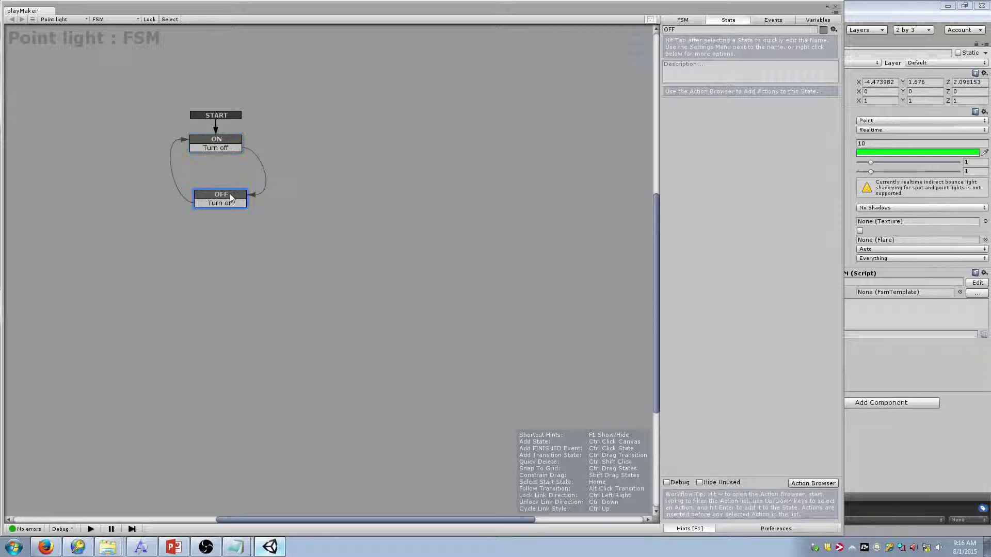
Reconnect ON's Turn off transition to the OFF state, then check the OFF and ON states
{"action": "left_click_drag", "start_coordinate": [238, 149], "coordinate": [244, 202]}
{"action": "left_click", "coordinate": [226, 193]}
{"action": "left_click", "coordinate": [226, 139]}
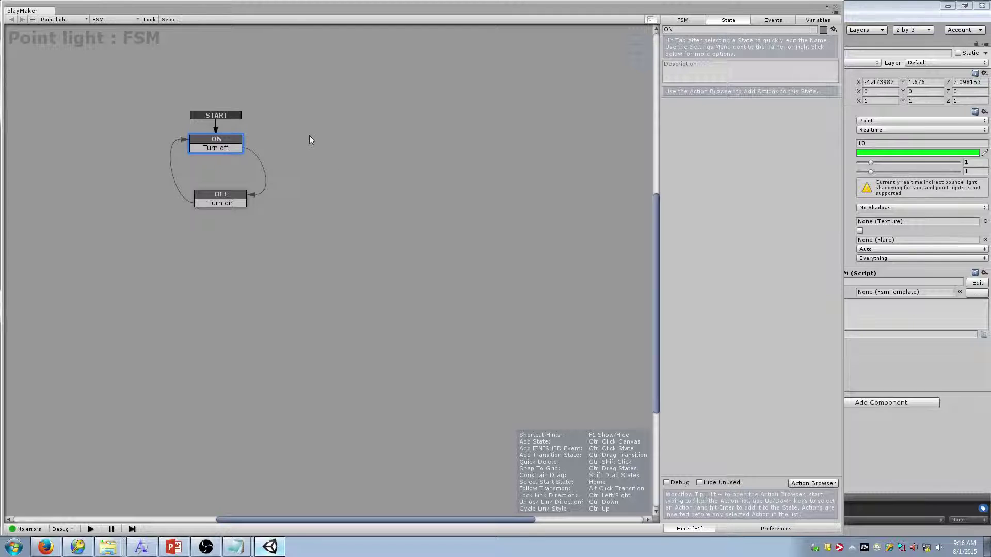
Un-maximize the PlayMaker graph and dock it beside the widened Scene and Game views
{"action": "left_click_drag", "start_coordinate": [383, 10], "coordinate": [650, 33]}
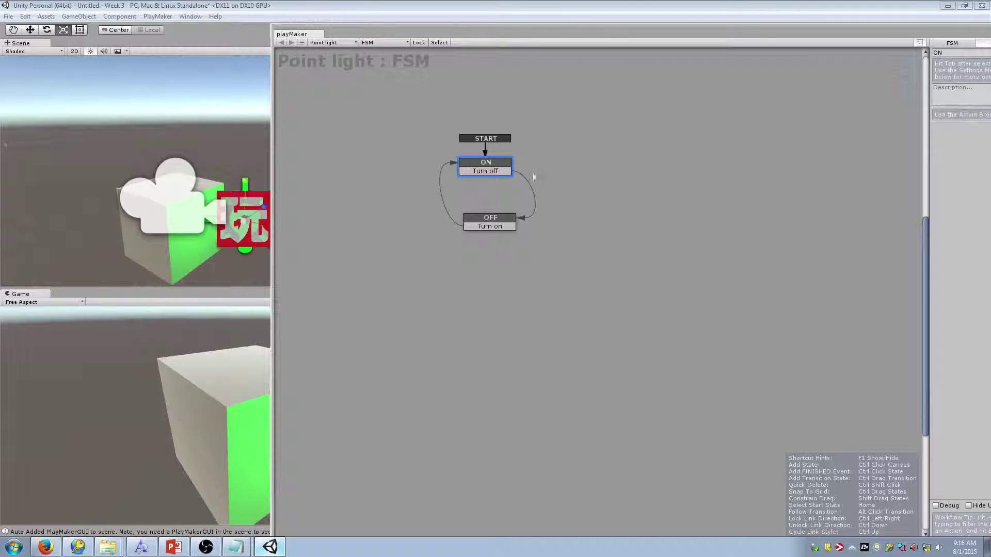
{"action": "left_click_drag", "start_coordinate": [503, 33], "coordinate": [455, 31]}
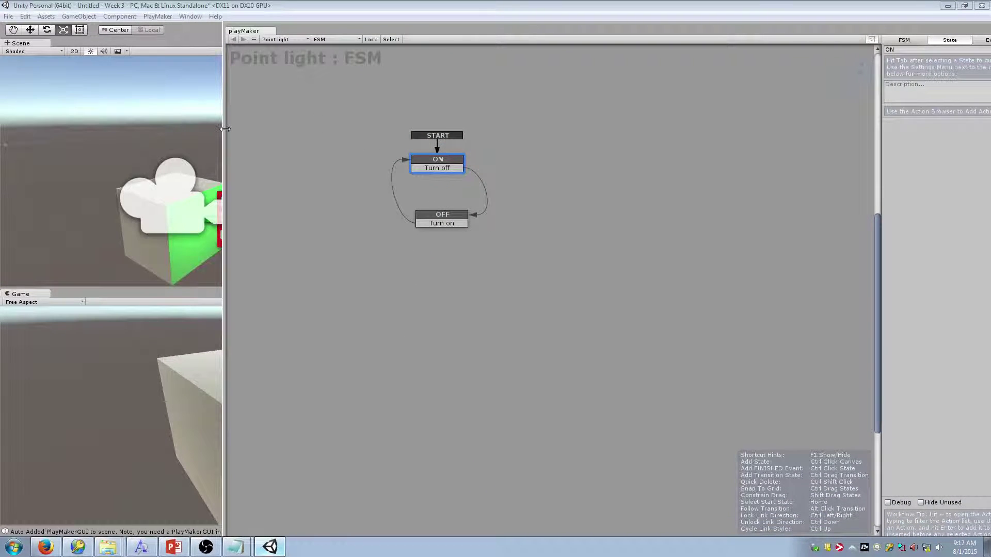
{"action": "left_click_drag", "start_coordinate": [225, 129], "coordinate": [407, 129]}
{"action": "left_click", "coordinate": [607, 226]}
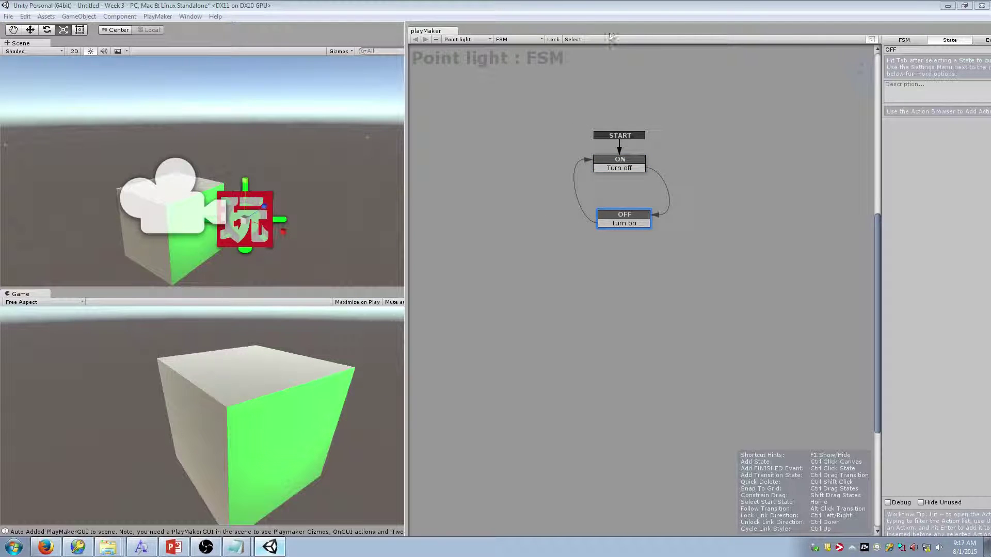
{"action": "left_click_drag", "start_coordinate": [610, 36], "coordinate": [565, 20]}
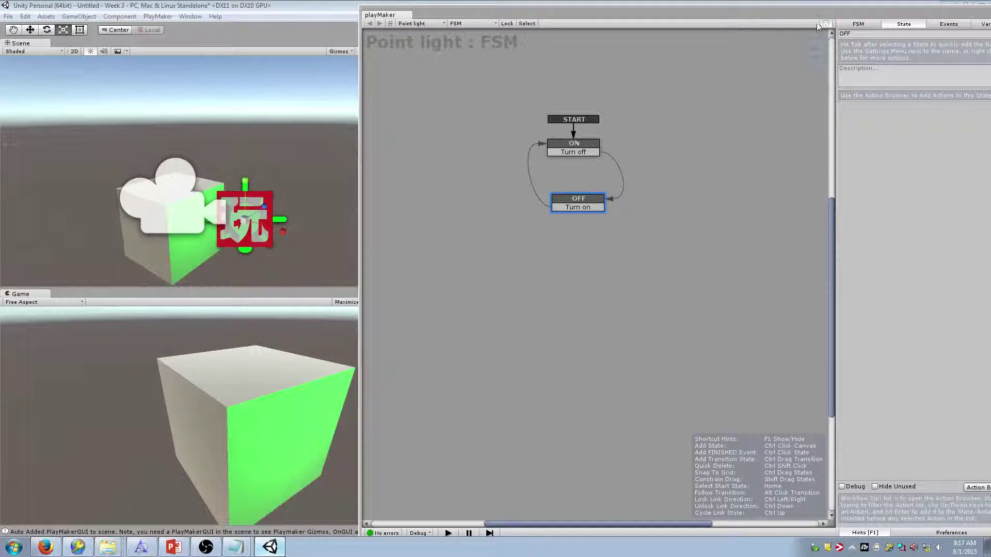
{"action": "left_click_drag", "start_coordinate": [818, 15], "coordinate": [776, 14]}
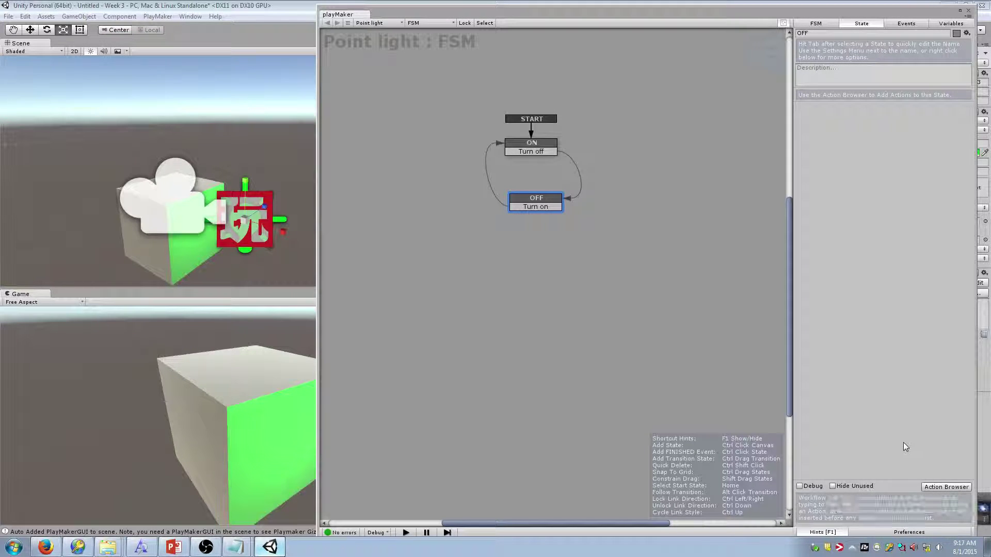
Open the PlayMaker Actions browser with the grave key and enlarge its window
{"action": "key", "text": "grave"}
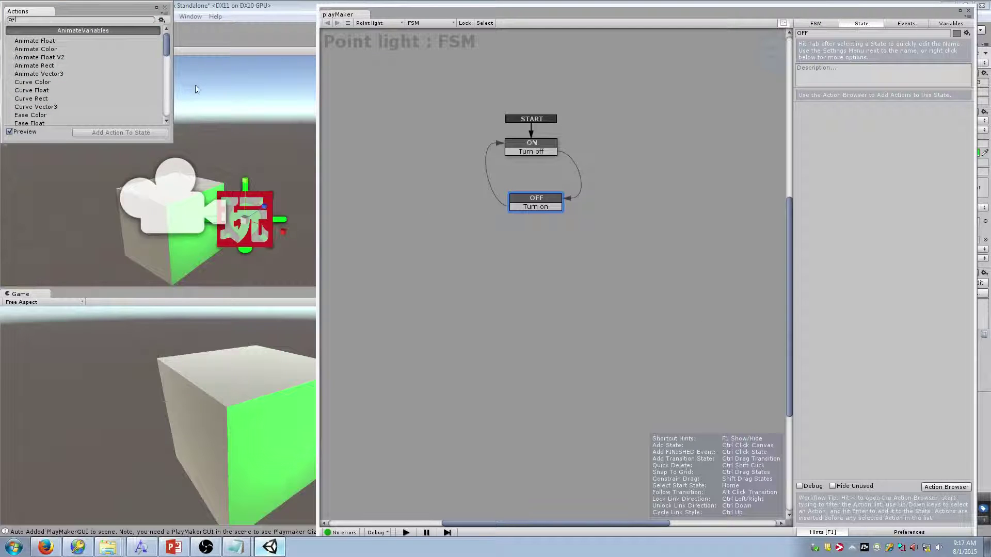
{"action": "left_click", "coordinate": [164, 8]}
{"action": "key", "text": "grave"}
{"action": "left_click_drag", "start_coordinate": [173, 141], "coordinate": [292, 516]}
{"action": "left_click_drag", "start_coordinate": [287, 435], "coordinate": [287, 337]}
Scroll the action list, preview Curve Color, and expand the Movie, Convert, Character and Camera categories
{"action": "scroll", "coordinate": [185, 161], "scroll_direction": "down", "scroll_amount": 2}
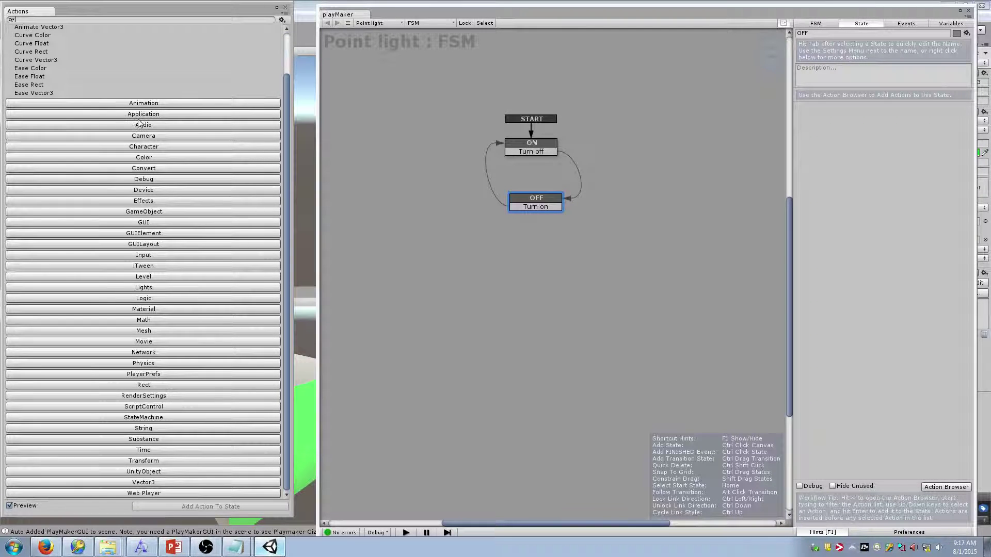
{"action": "scroll", "coordinate": [139, 123], "scroll_direction": "up", "scroll_amount": 2}
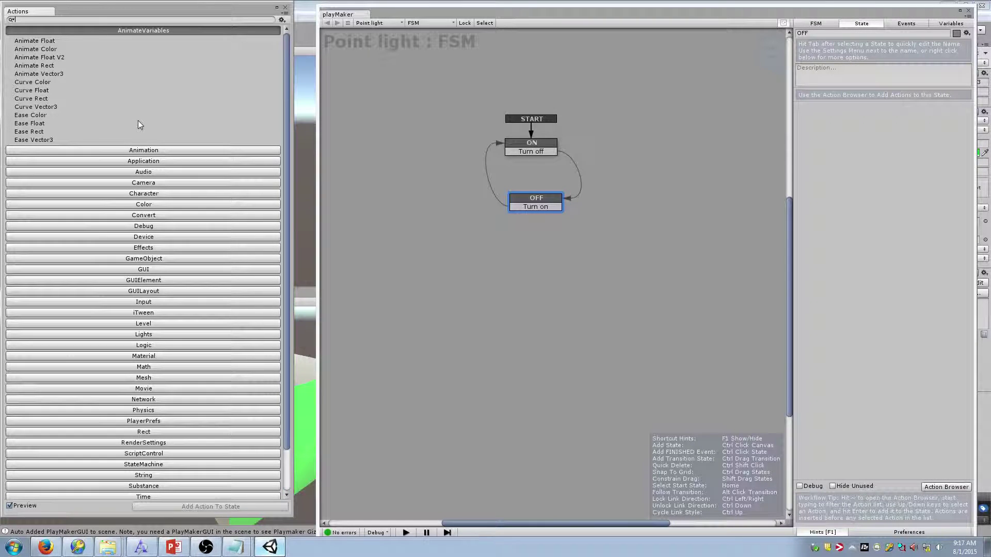
{"action": "left_click", "coordinate": [137, 82]}
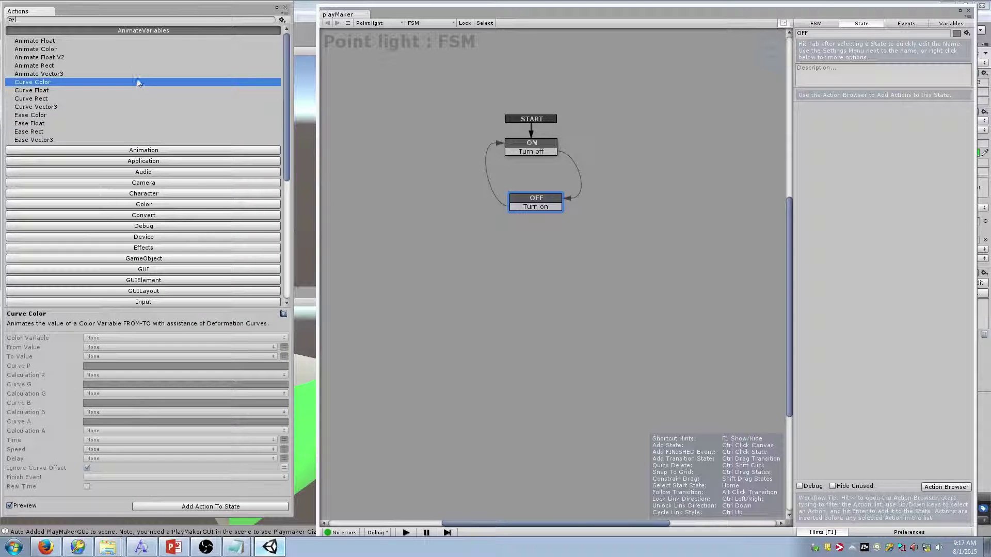
{"action": "scroll", "coordinate": [166, 115], "scroll_direction": "down", "scroll_amount": 10}
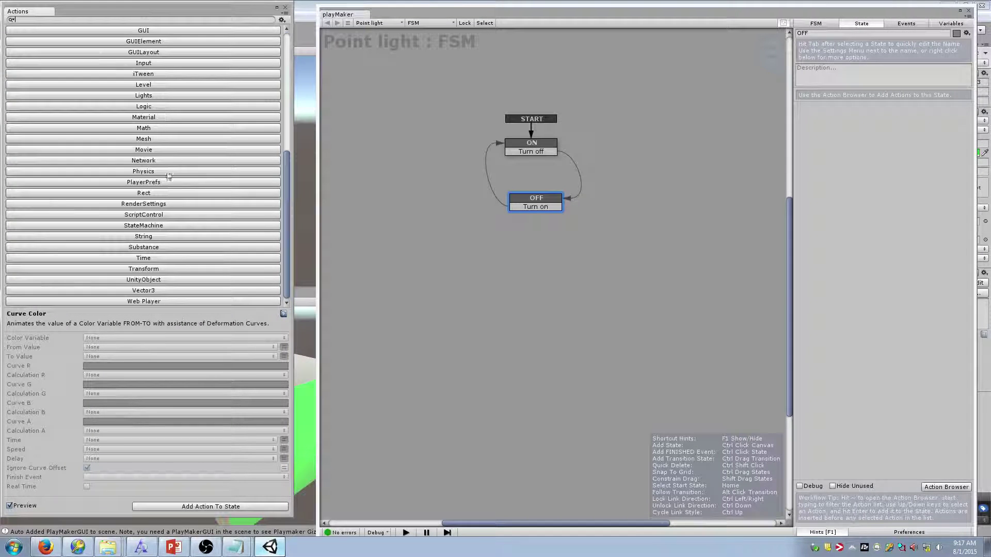
{"action": "scroll", "coordinate": [188, 111], "scroll_direction": "up", "scroll_amount": 10}
{"action": "scroll", "coordinate": [184, 118], "scroll_direction": "down", "scroll_amount": 10}
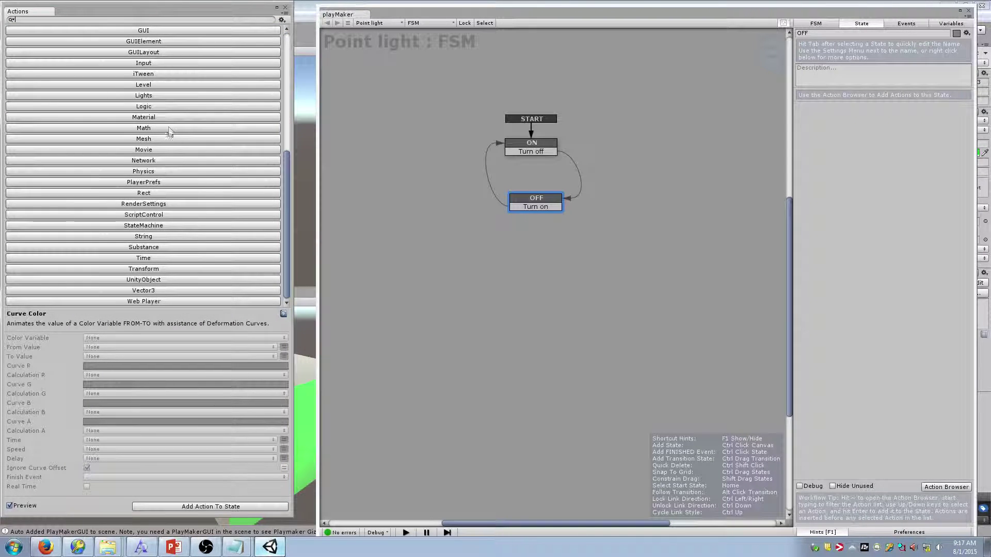
{"action": "scroll", "coordinate": [169, 131], "scroll_direction": "up", "scroll_amount": 3}
{"action": "scroll", "coordinate": [188, 100], "scroll_direction": "down", "scroll_amount": 3}
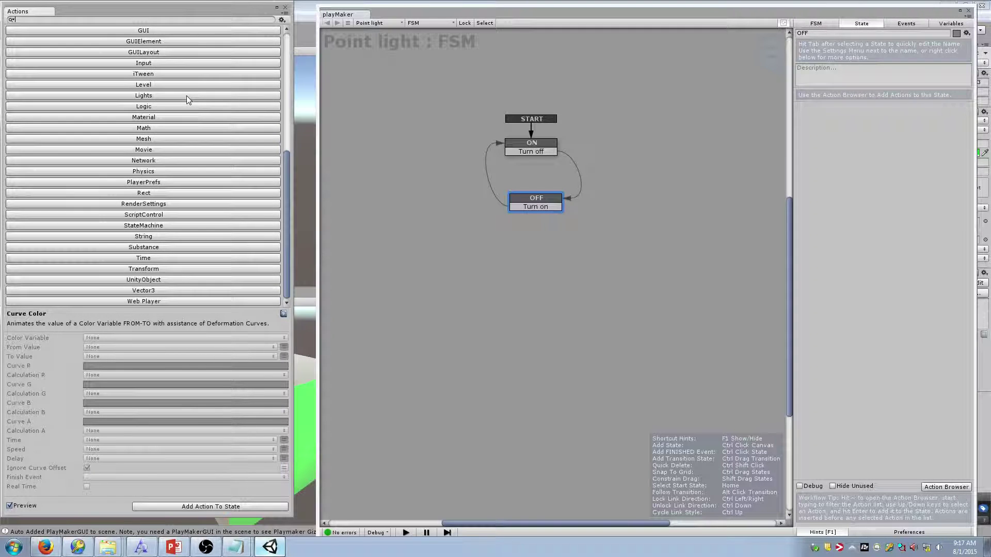
{"action": "scroll", "coordinate": [185, 106], "scroll_direction": "up", "scroll_amount": 10}
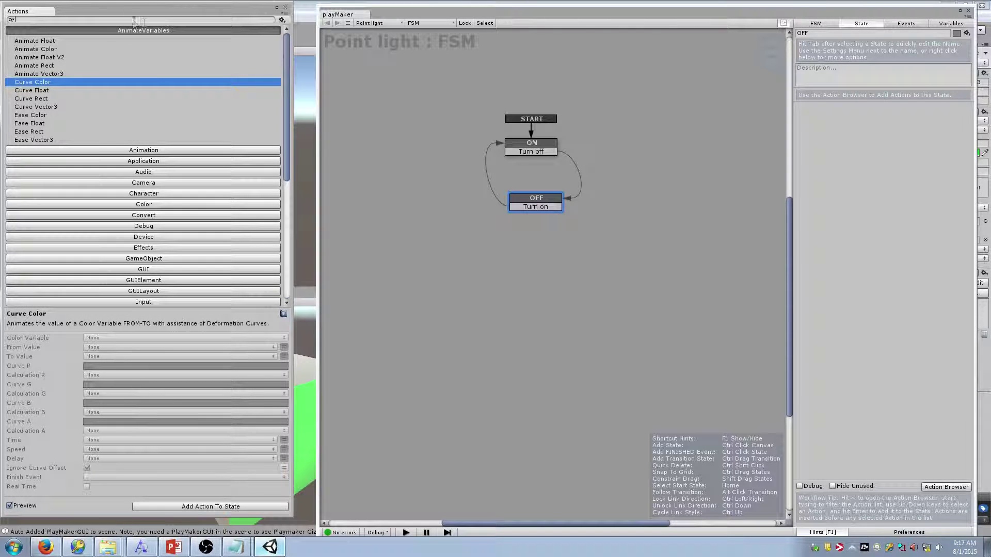
{"action": "scroll", "coordinate": [147, 103], "scroll_direction": "down", "scroll_amount": 10}
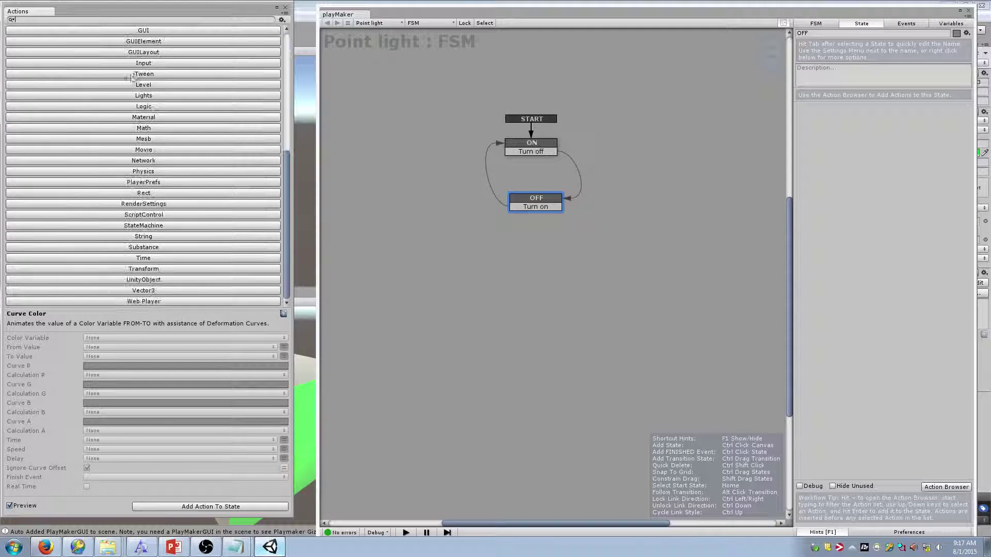
{"action": "left_click", "coordinate": [151, 152]}
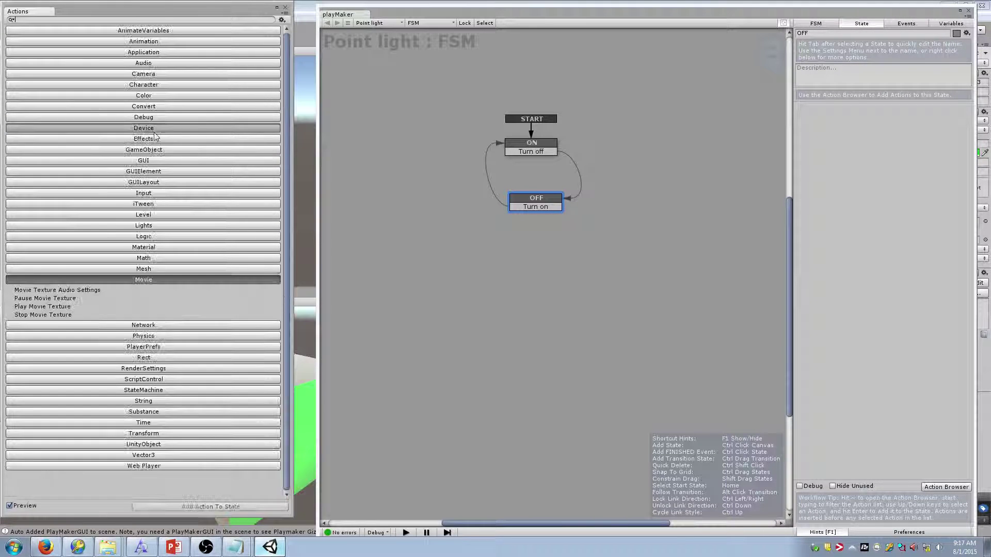
{"action": "left_click", "coordinate": [155, 106]}
{"action": "left_click", "coordinate": [154, 85]}
{"action": "left_click", "coordinate": [155, 74]}
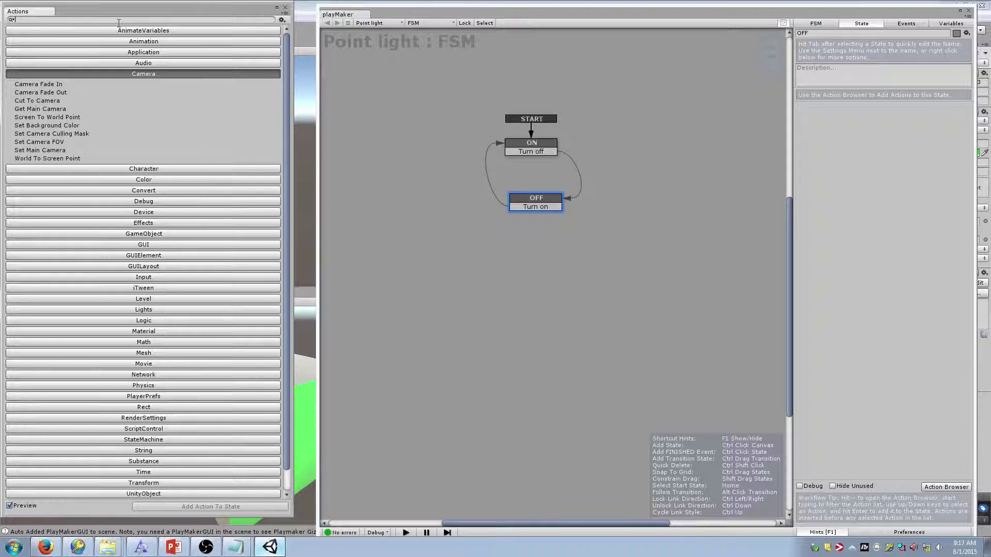
Search actions for 'light' and add Set Light Intensity to the OFF state
{"action": "type", "text": "light"}
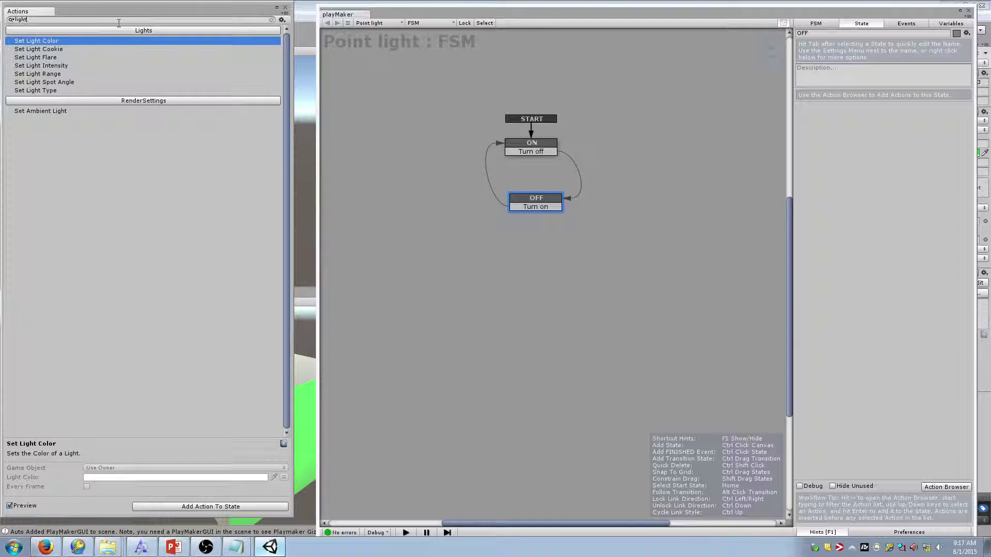
{"action": "left_click_drag", "start_coordinate": [139, 10], "coordinate": [171, 11]}
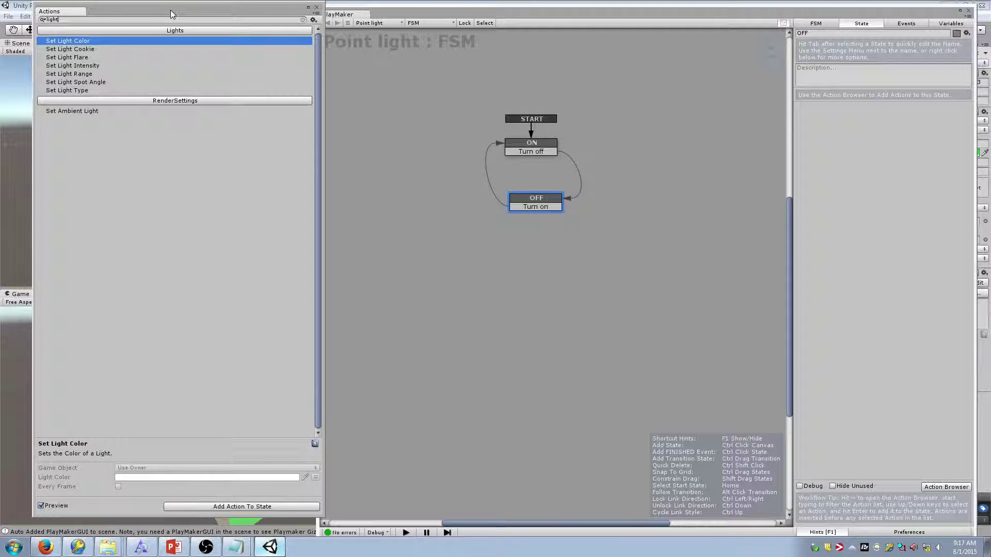
{"action": "left_click", "coordinate": [136, 73]}
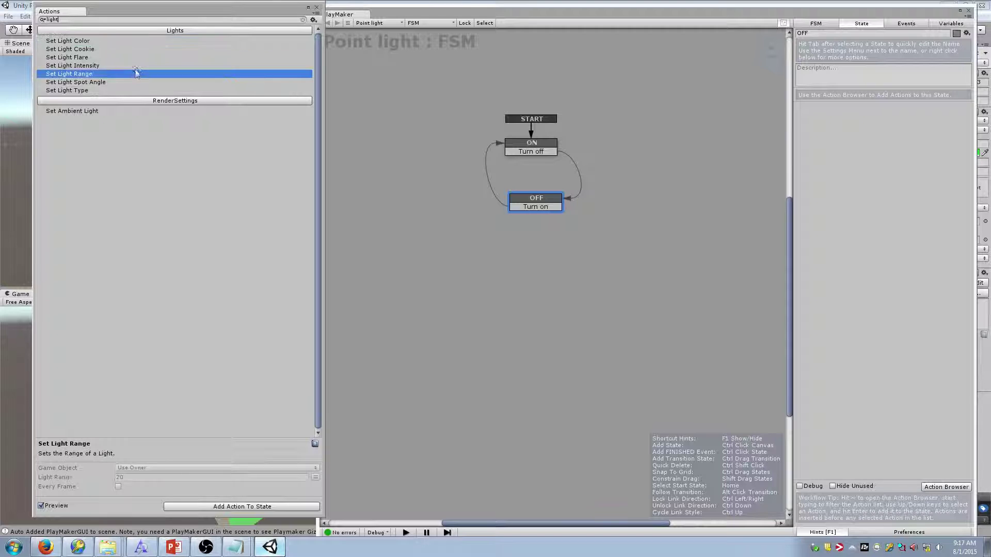
{"action": "left_click", "coordinate": [120, 66]}
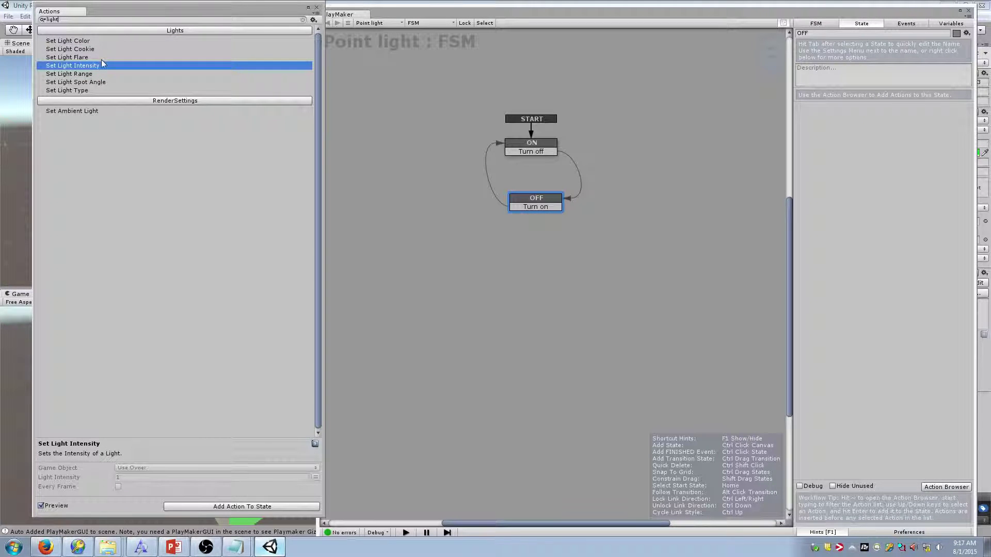
{"action": "left_click", "coordinate": [102, 58]}
{"action": "left_click", "coordinate": [110, 65]}
{"action": "right_click", "coordinate": [134, 66]}
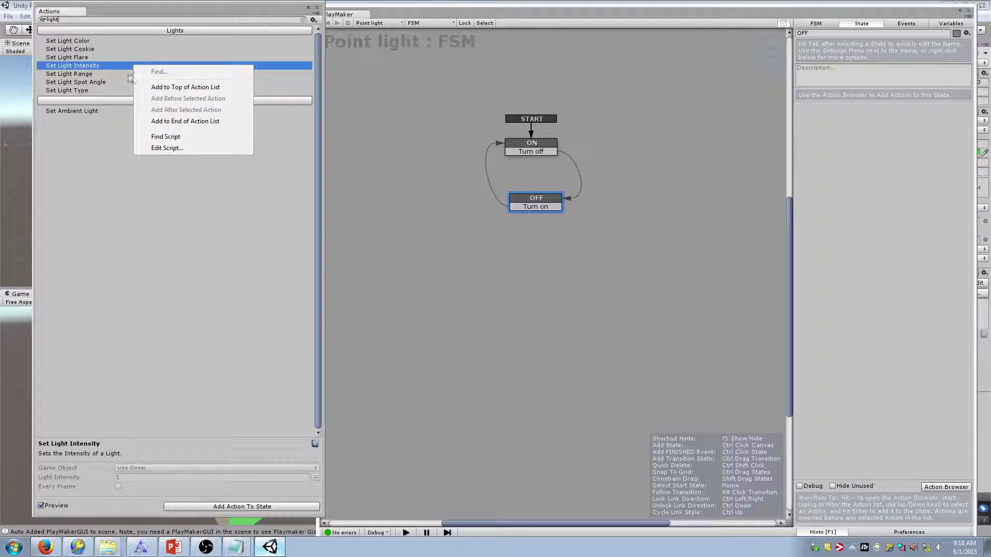
{"action": "left_click_drag", "start_coordinate": [99, 68], "coordinate": [810, 206]}
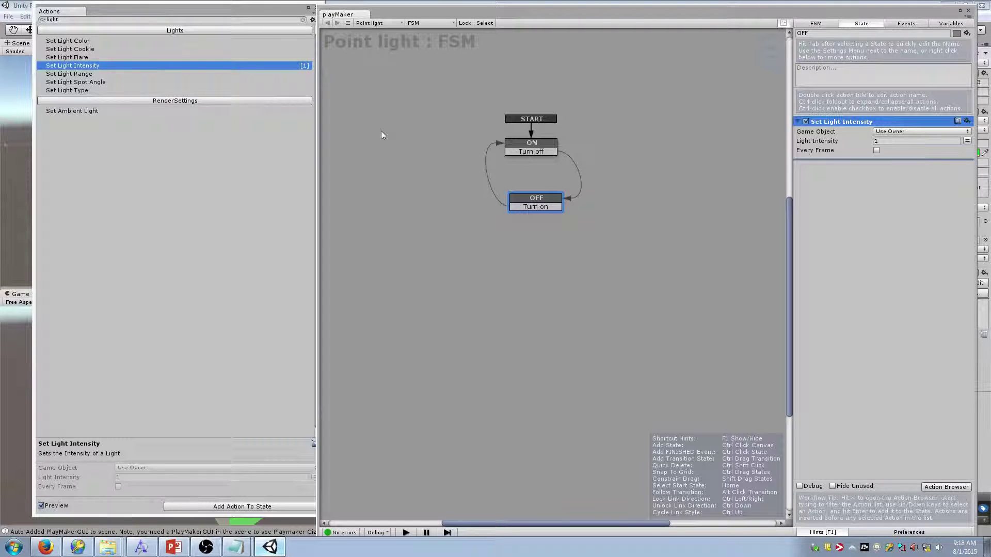
Add then remove Set Light Range, and set Light Intensity to 0
{"action": "left_click", "coordinate": [199, 76]}
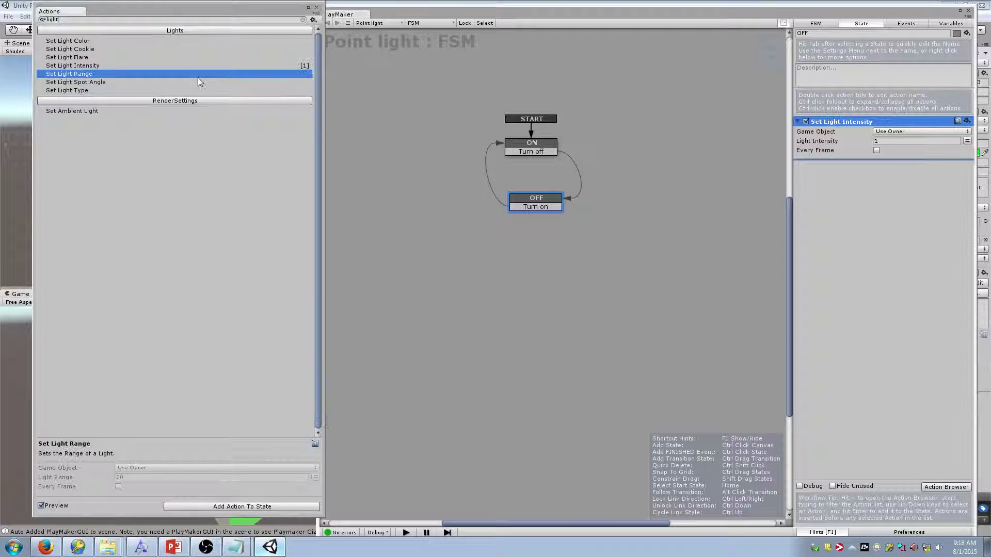
{"action": "double_click", "coordinate": [198, 76]}
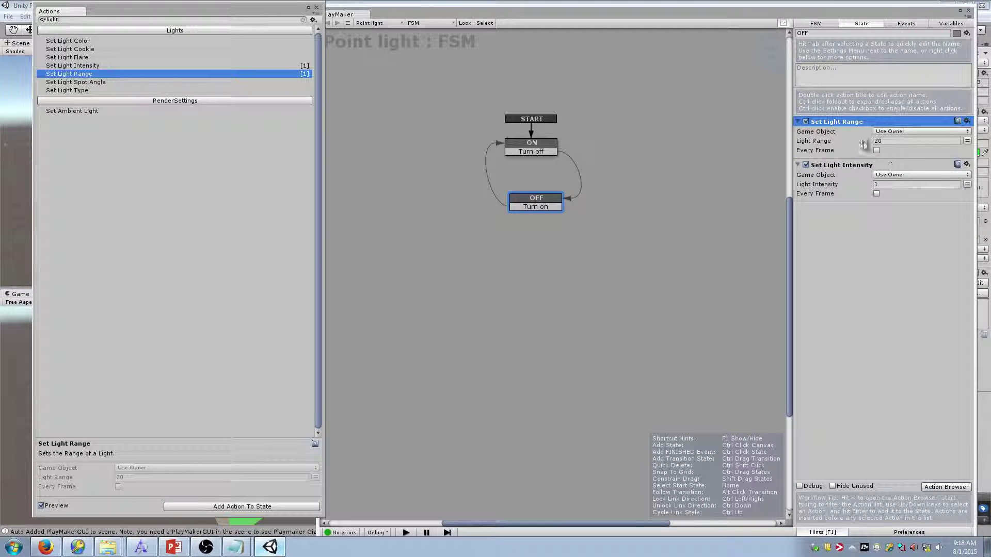
{"action": "left_click", "coordinate": [967, 121]}
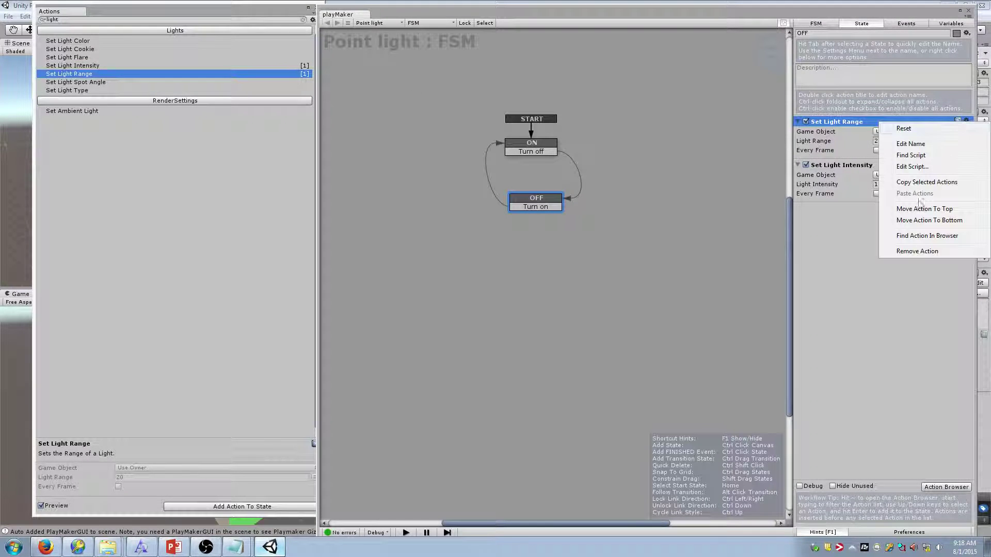
{"action": "left_click", "coordinate": [917, 251]}
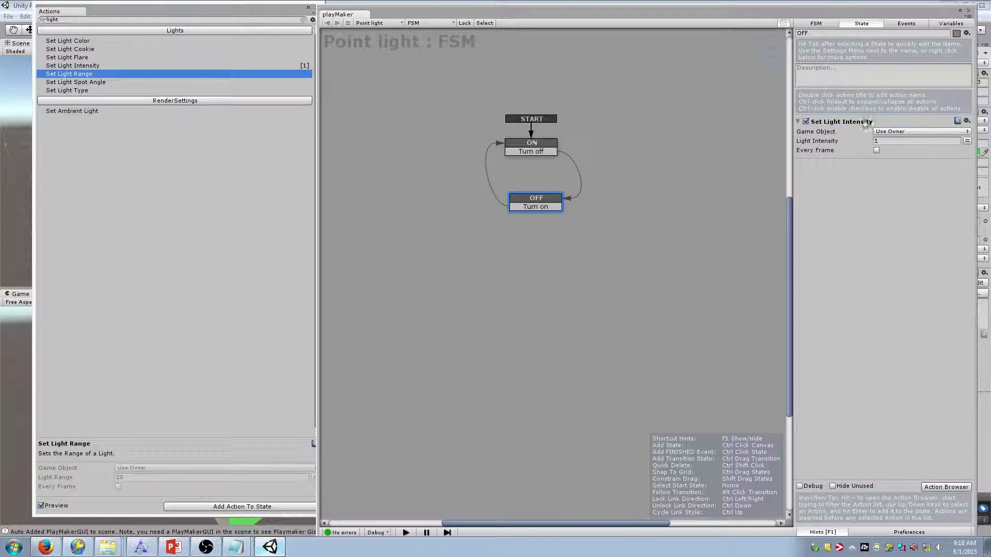
{"action": "left_click", "coordinate": [897, 141]}
{"action": "type", "text": "0"}
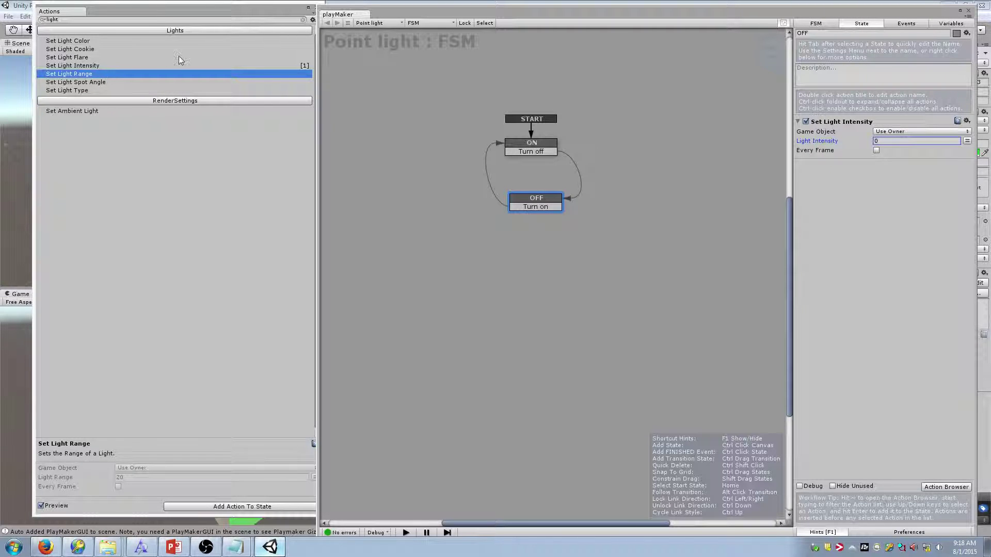
Add Set Light Color to OFF, then remove it again
{"action": "left_click_drag", "start_coordinate": [234, 13], "coordinate": [215, 18]}
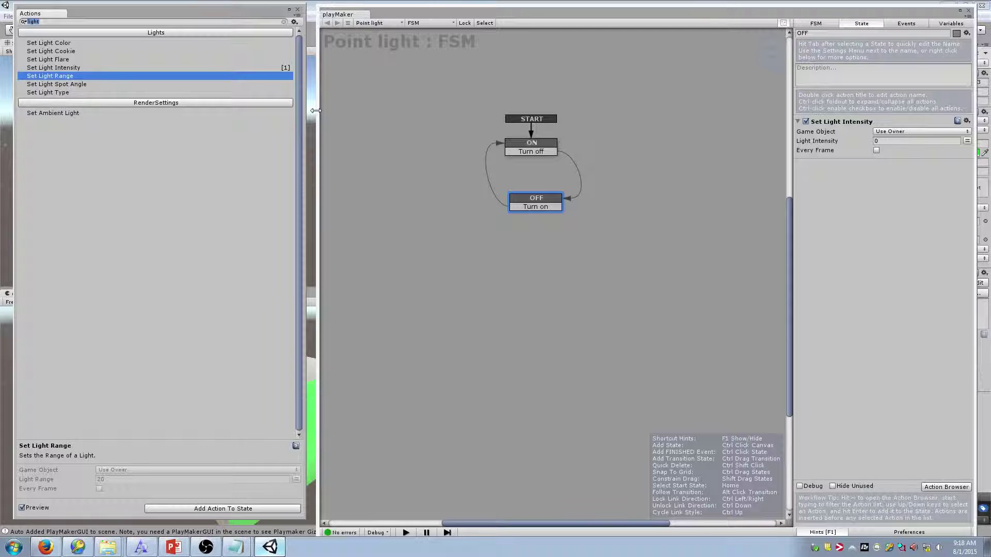
{"action": "left_click_drag", "start_coordinate": [97, 43], "coordinate": [915, 227]}
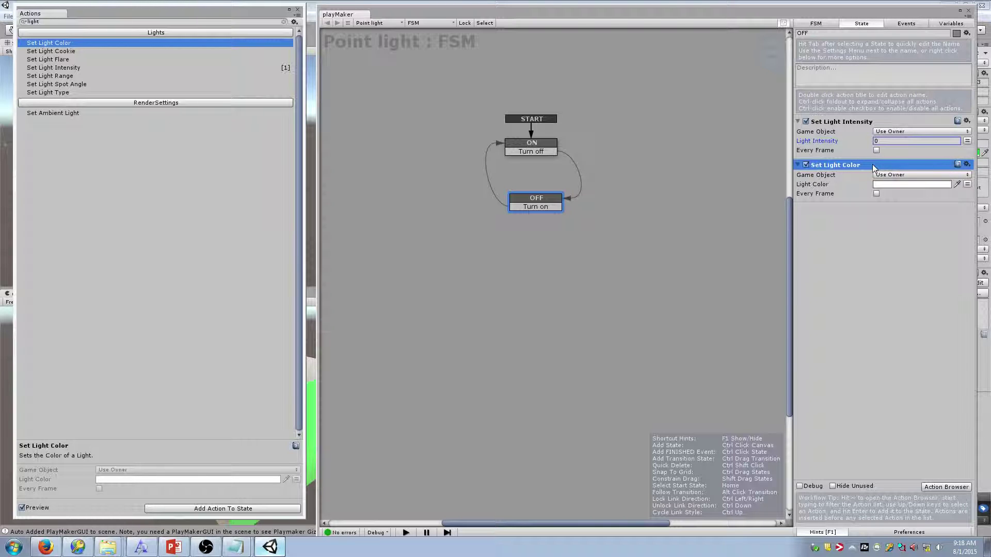
{"action": "left_click", "coordinate": [967, 164]}
{"action": "left_click", "coordinate": [924, 295]}
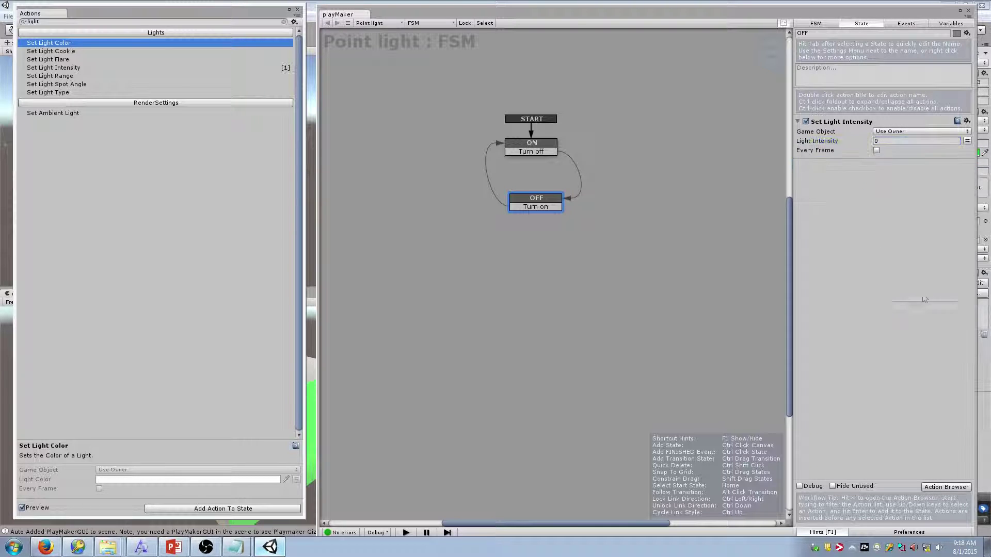
{"action": "left_click", "coordinate": [255, 23]}
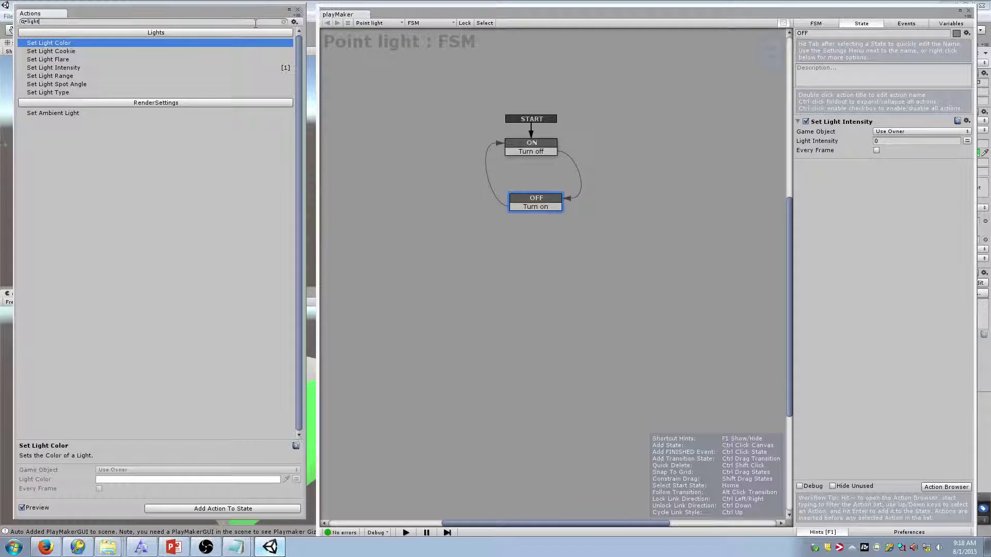
{"action": "key", "text": "BackSpace"}
{"action": "key", "text": "BackSpace"}
{"action": "key", "text": "BackSpace"}
{"action": "key", "text": "BackSpace"}
{"action": "key", "text": "BackSpace"}
{"action": "type", "text": "tween"}
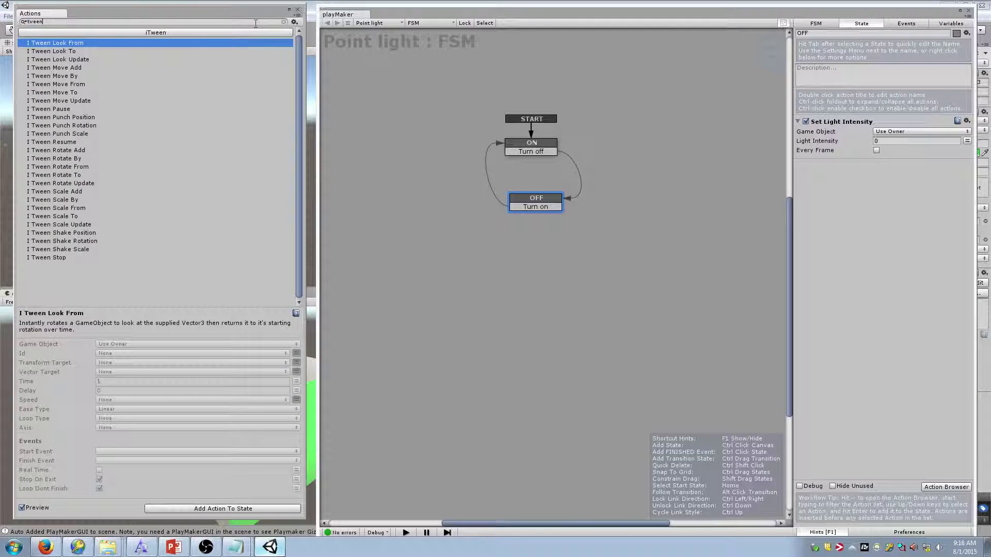
{"action": "double_click", "coordinate": [105, 93]}
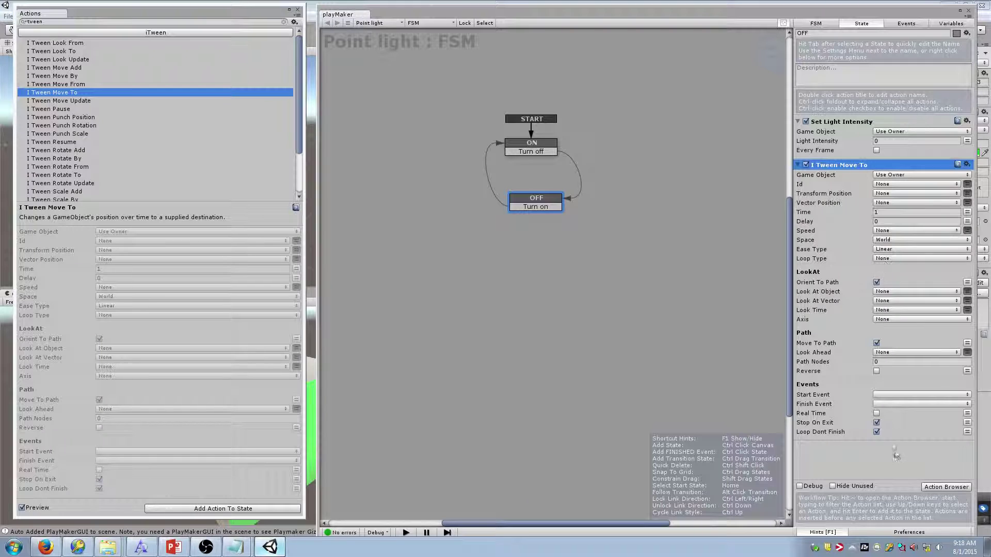
{"action": "left_click", "coordinate": [967, 166]}
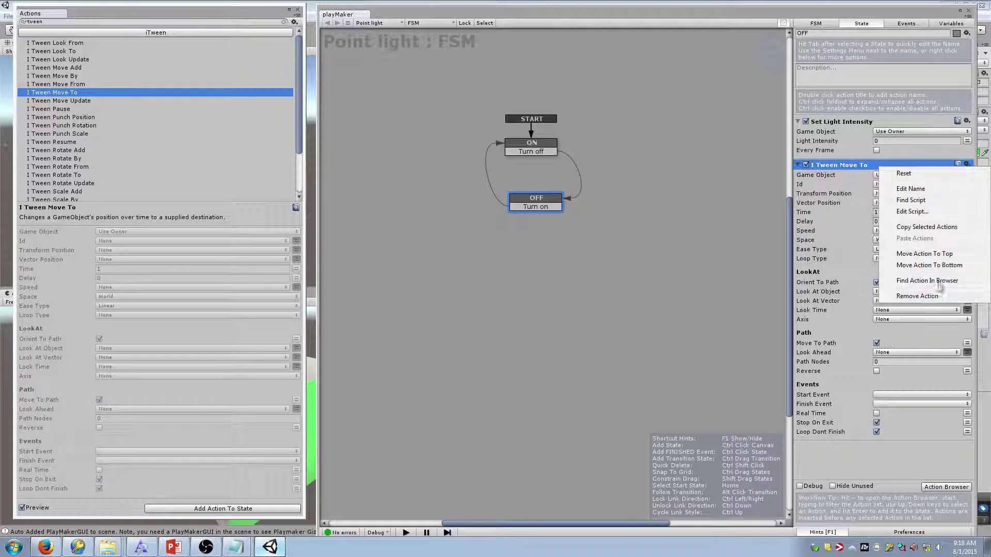
{"action": "left_click", "coordinate": [937, 295]}
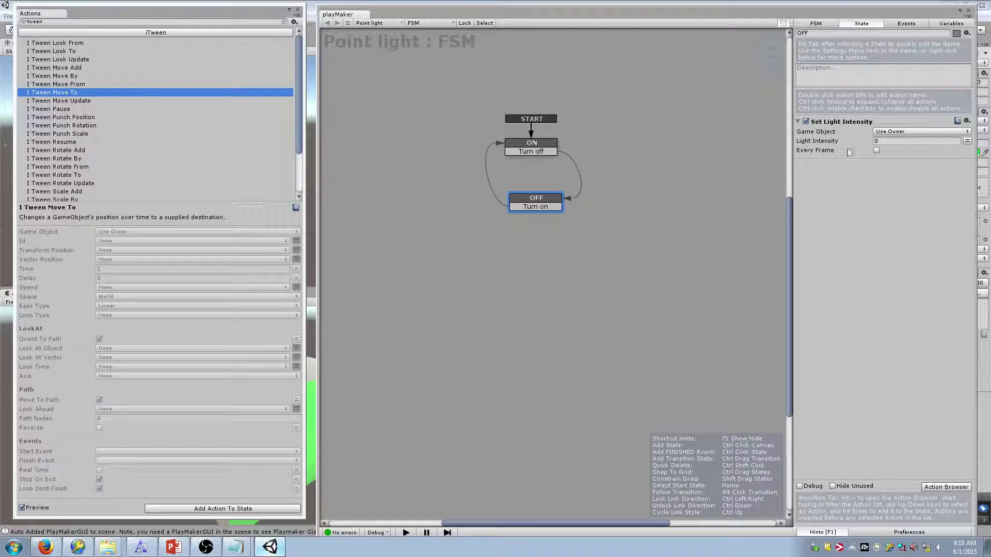
{"action": "left_click_drag", "start_coordinate": [538, 199], "coordinate": [541, 195]}
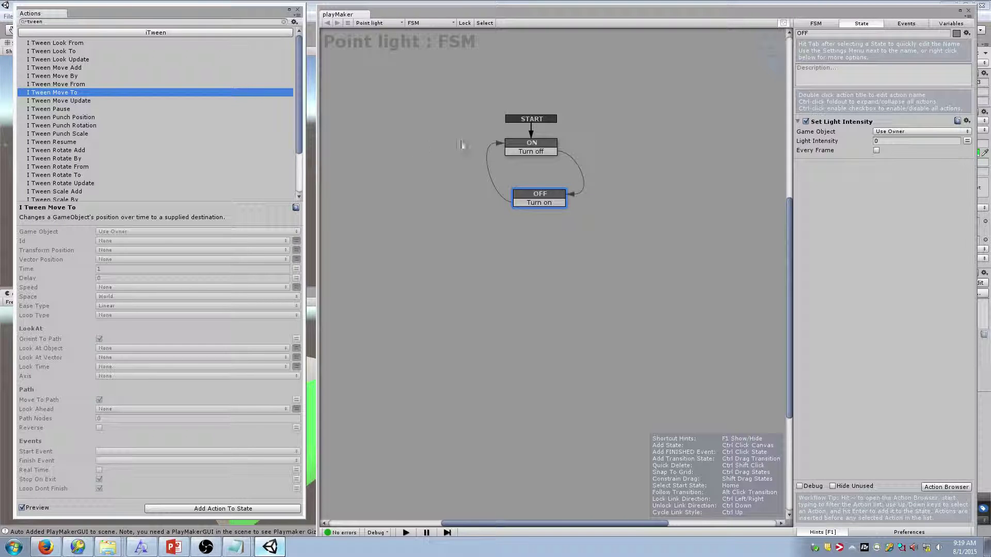
Close the Actions browser and review the ON and OFF states and the Turn off transition
{"action": "left_click", "coordinate": [297, 10]}
{"action": "left_click", "coordinate": [537, 143]}
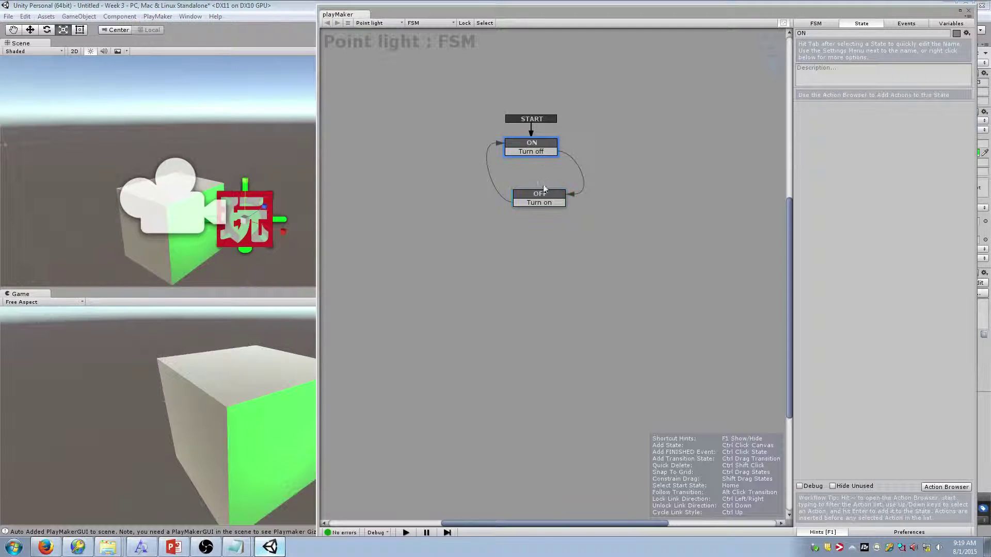
{"action": "left_click", "coordinate": [543, 192]}
{"action": "left_click", "coordinate": [542, 152]}
{"action": "left_click", "coordinate": [546, 141]}
Play the scene to test the light FSM, stop it, and select the ON state
{"action": "left_click_drag", "start_coordinate": [520, 15], "coordinate": [574, 74]}
{"action": "left_click", "coordinate": [478, 30]}
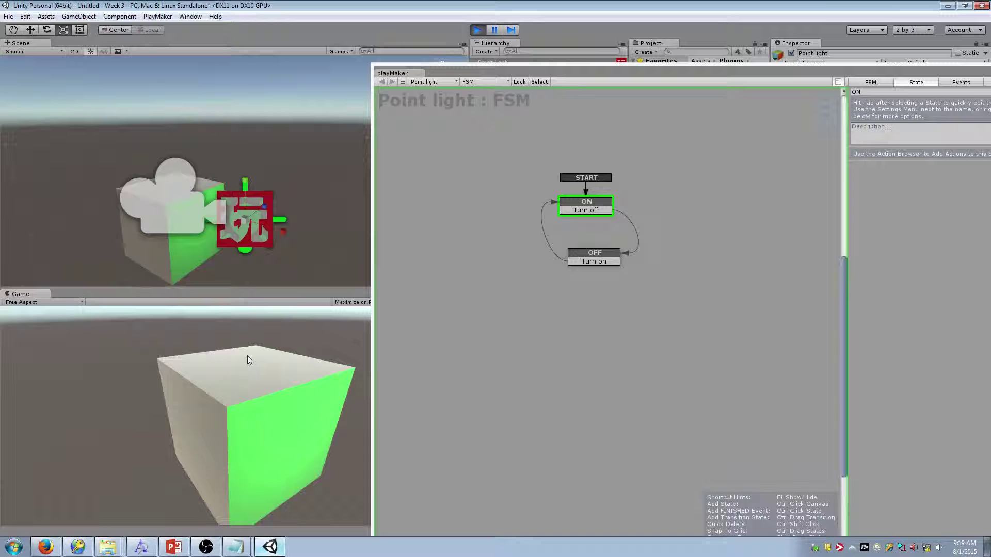
{"action": "left_click", "coordinate": [477, 30]}
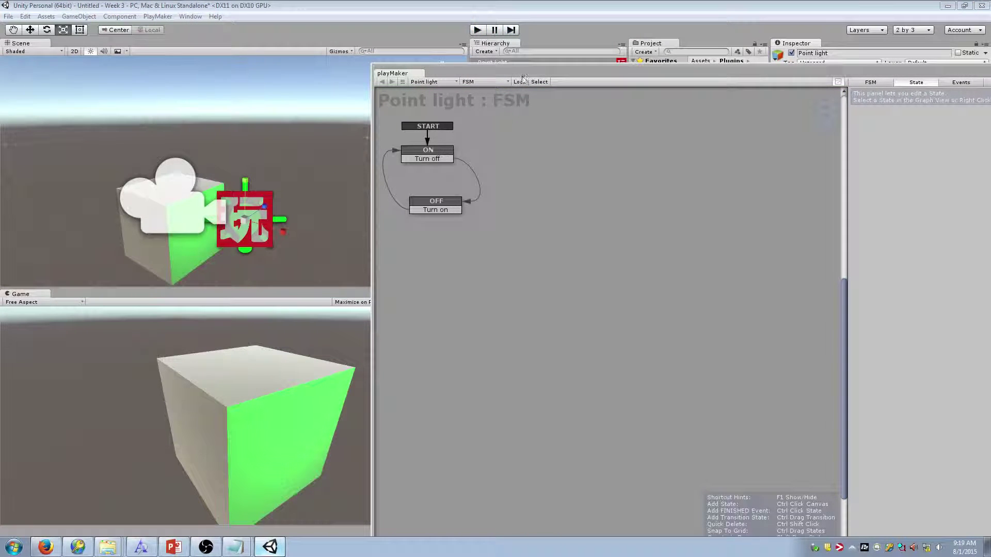
{"action": "left_click", "coordinate": [439, 155]}
{"action": "left_click_drag", "start_coordinate": [539, 75], "coordinate": [470, 49]}
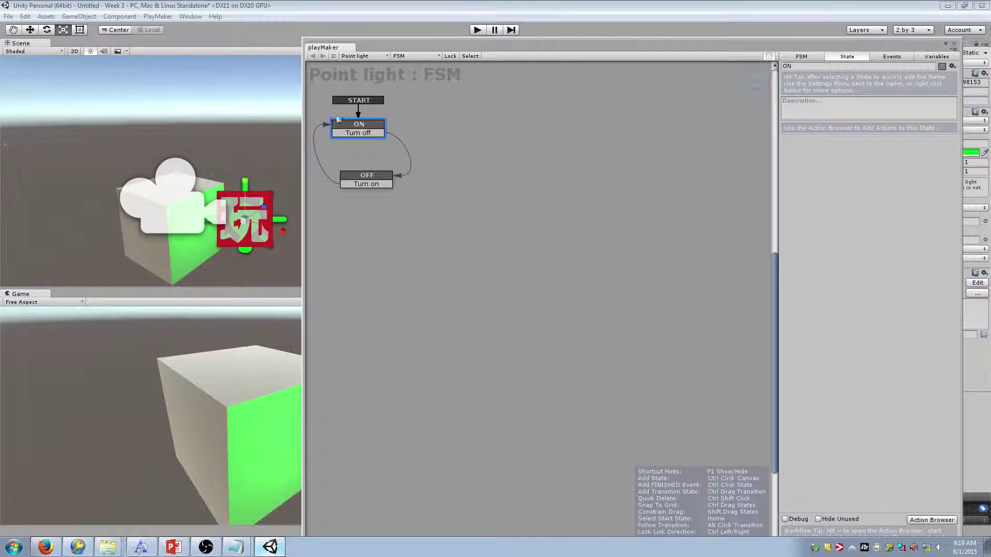
Search actions for 'Button' and add a GUI Button action to the ON state
{"action": "left_click", "coordinate": [932, 520]}
{"action": "type", "text": "Button"}
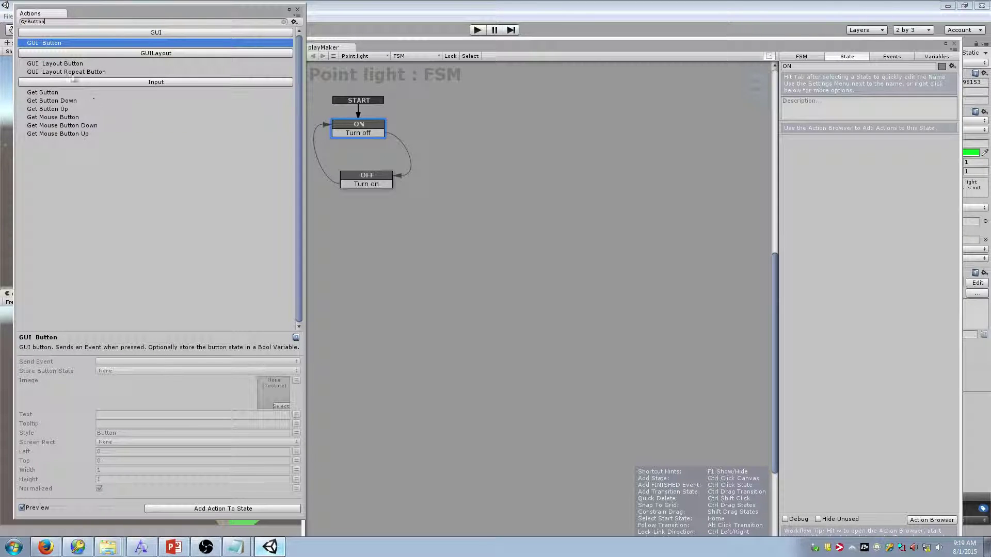
{"action": "double_click", "coordinate": [58, 44]}
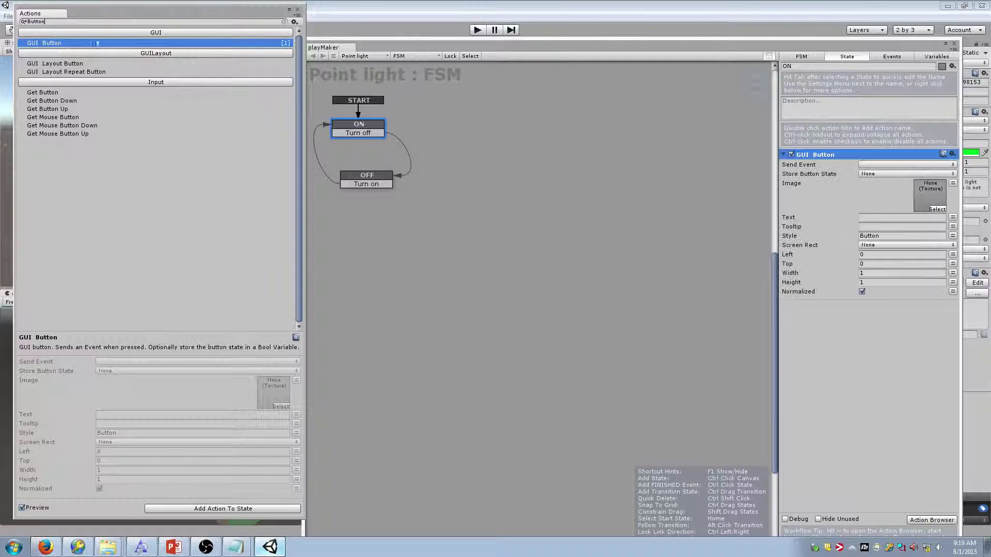
{"action": "left_click", "coordinate": [299, 11]}
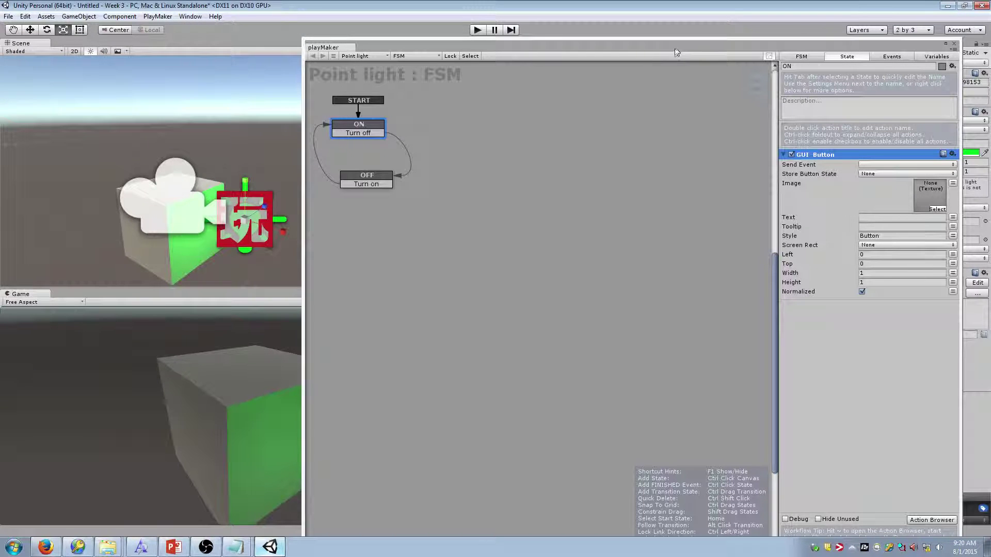
{"action": "left_click_drag", "start_coordinate": [677, 51], "coordinate": [752, 21]}
Label the GUI button 'TURN OFF' with width 0.2 and height 0.2
{"action": "left_click_drag", "start_coordinate": [380, 134], "coordinate": [586, 133]}
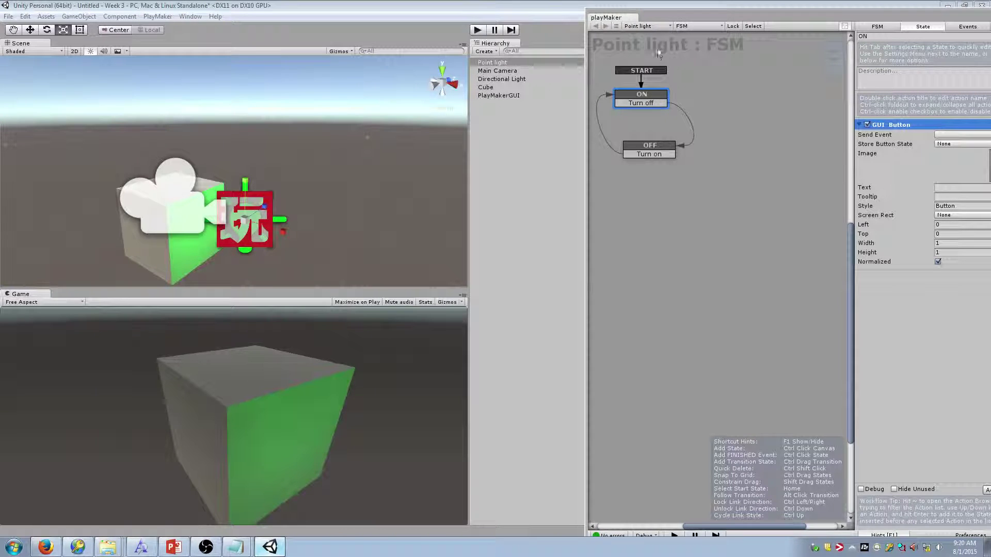
{"action": "left_click_drag", "start_coordinate": [671, 21], "coordinate": [580, 20]}
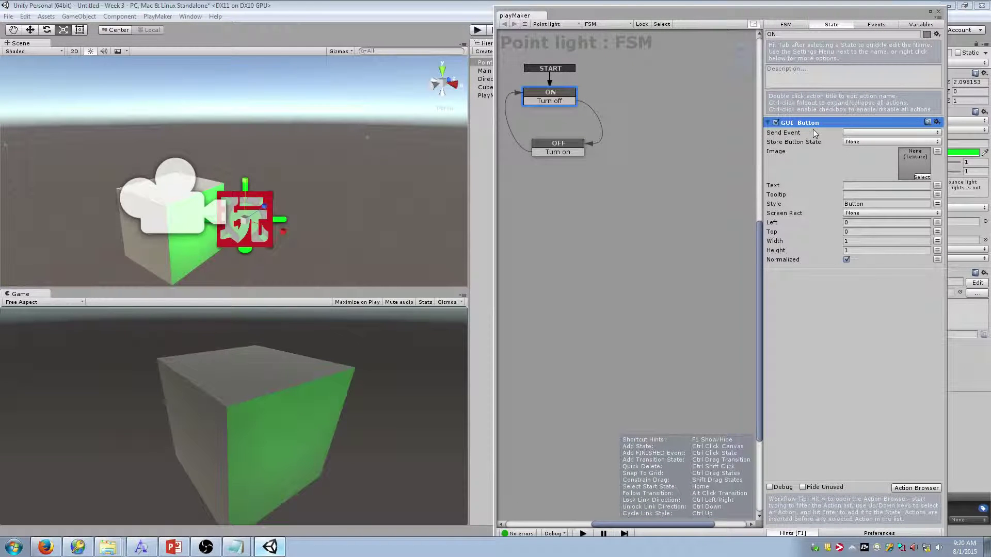
{"action": "left_click", "coordinate": [860, 185]}
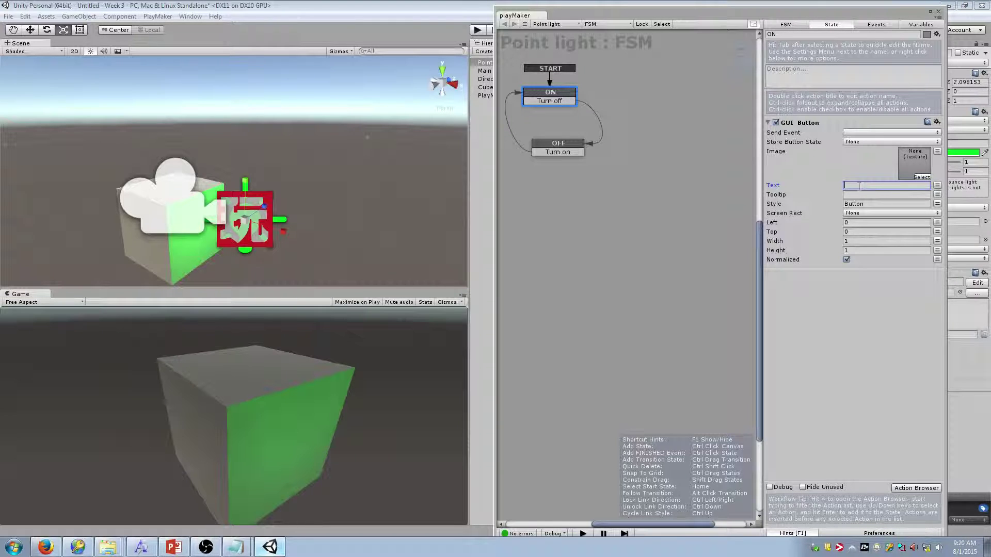
{"action": "type", "text": "TURN OFF"}
{"action": "left_click", "coordinate": [857, 241]}
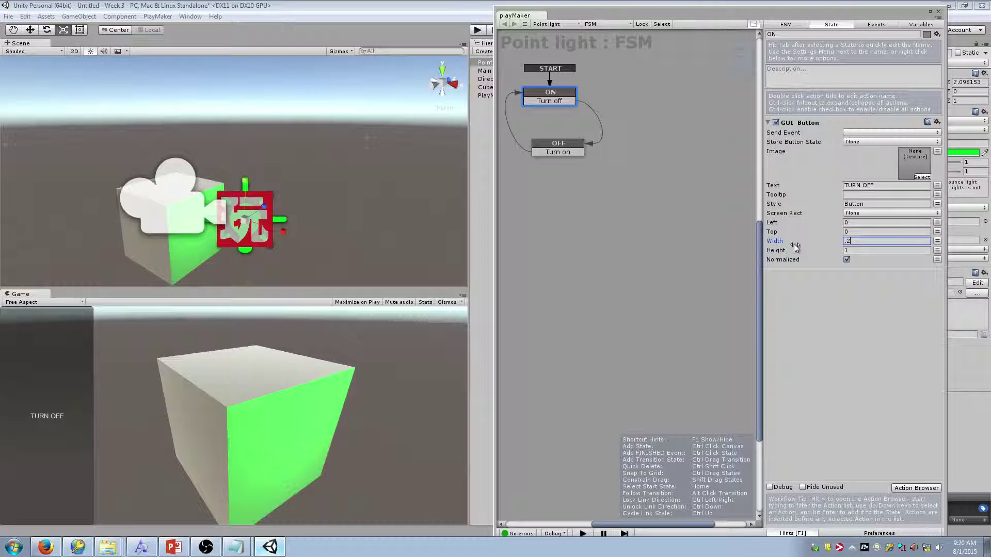
{"action": "type", "text": "0.2"}
{"action": "key", "text": "Tab"}
{"action": "type", "text": ".2"}
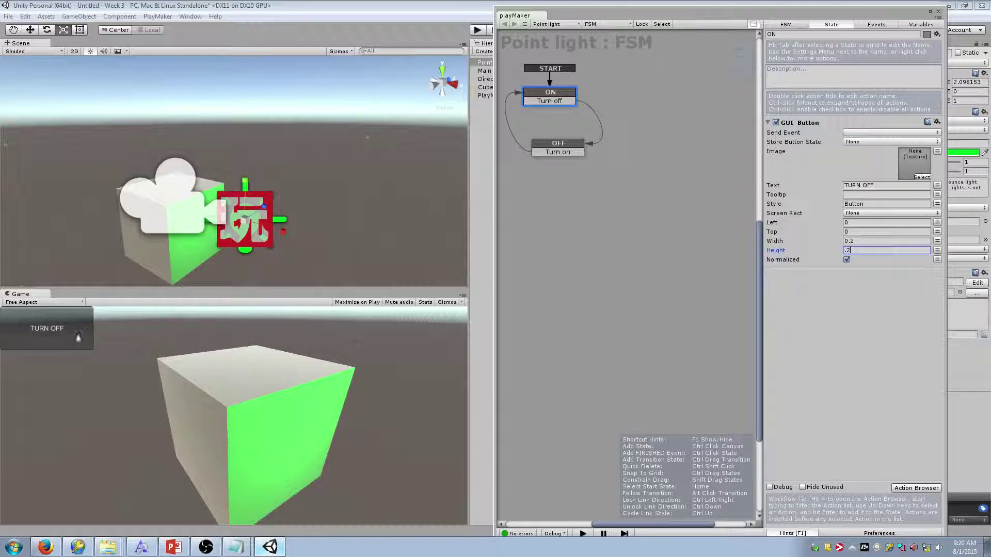
Place the button at left 0.1 and top 0.1, then play the scene with Ctrl+P
{"action": "left_click", "coordinate": [878, 223]}
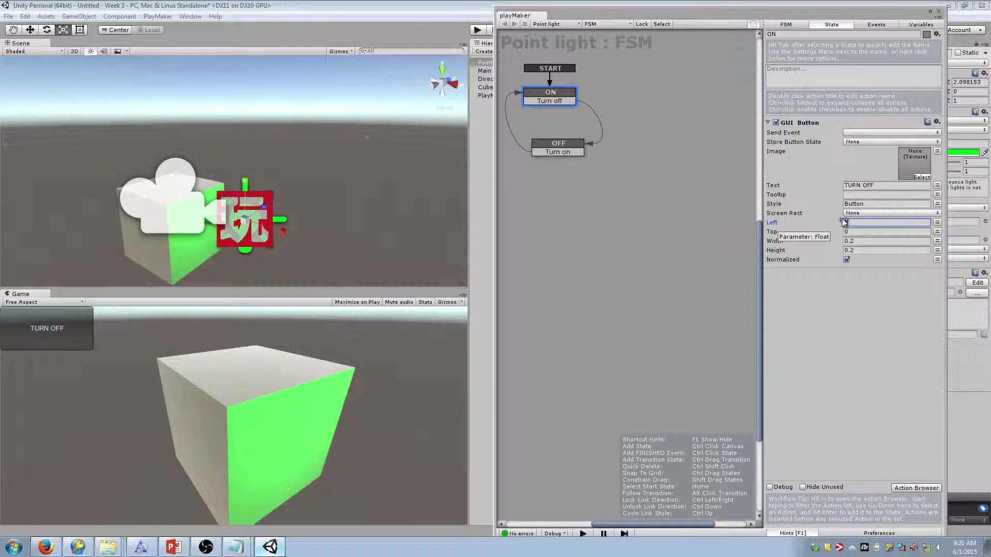
{"action": "type", "text": ".1"}
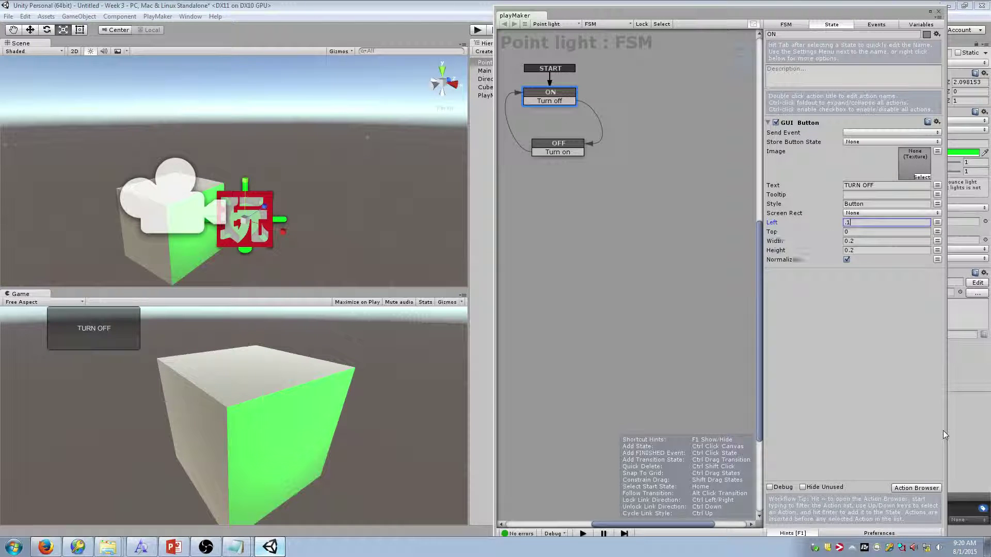
{"action": "key", "text": "Tab"}
{"action": "type", "text": ".1"}
{"action": "key", "text": "Tab"}
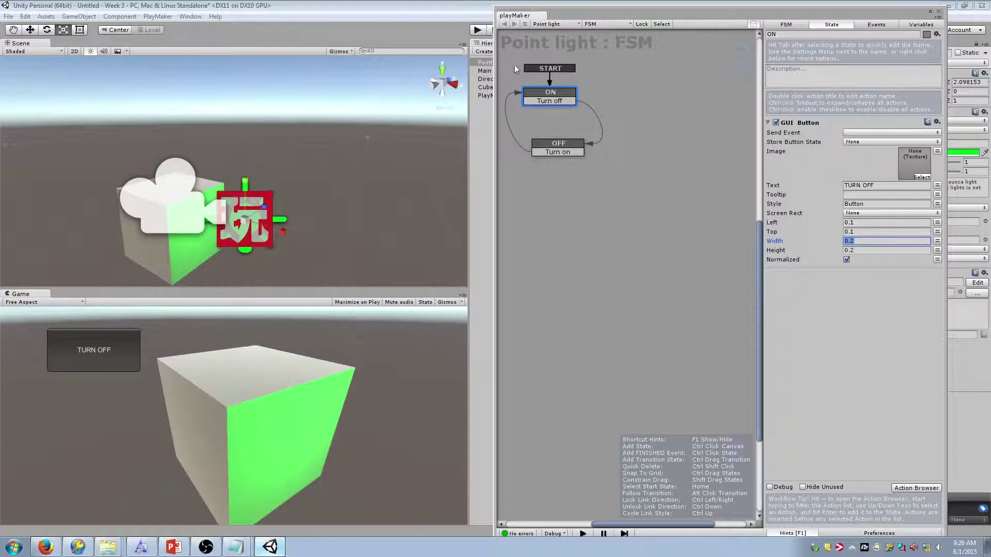
{"action": "left_click_drag", "start_coordinate": [583, 16], "coordinate": [589, 27]}
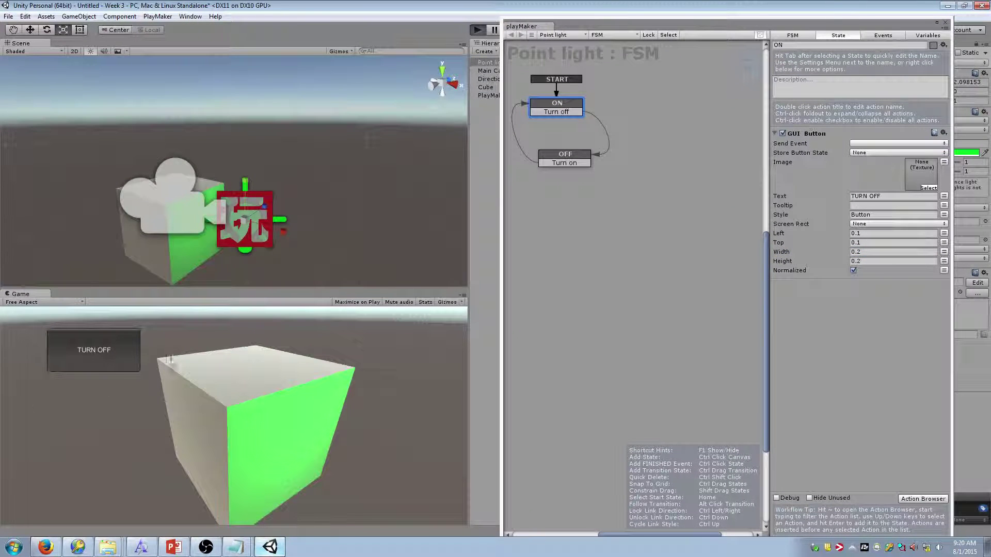
{"action": "key", "text": "ctrl+p"}
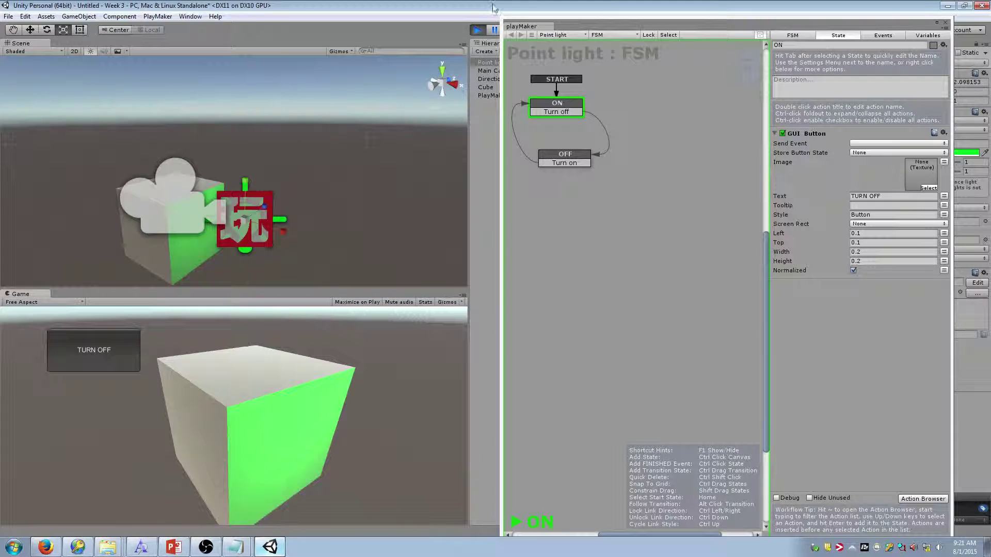
Stop the scene and add a second GUI Button action to the ON state
{"action": "left_click", "coordinate": [476, 31]}
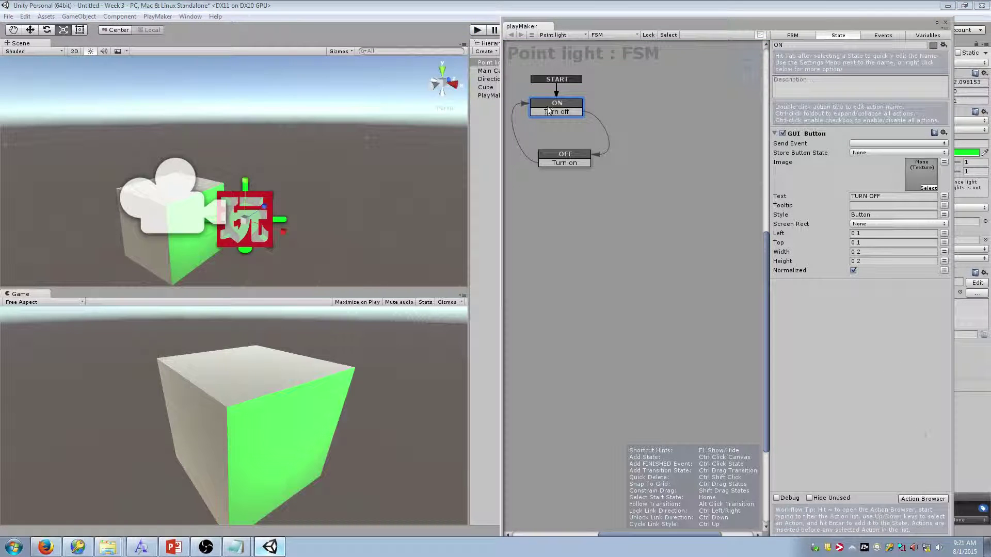
{"action": "left_click", "coordinate": [923, 499]}
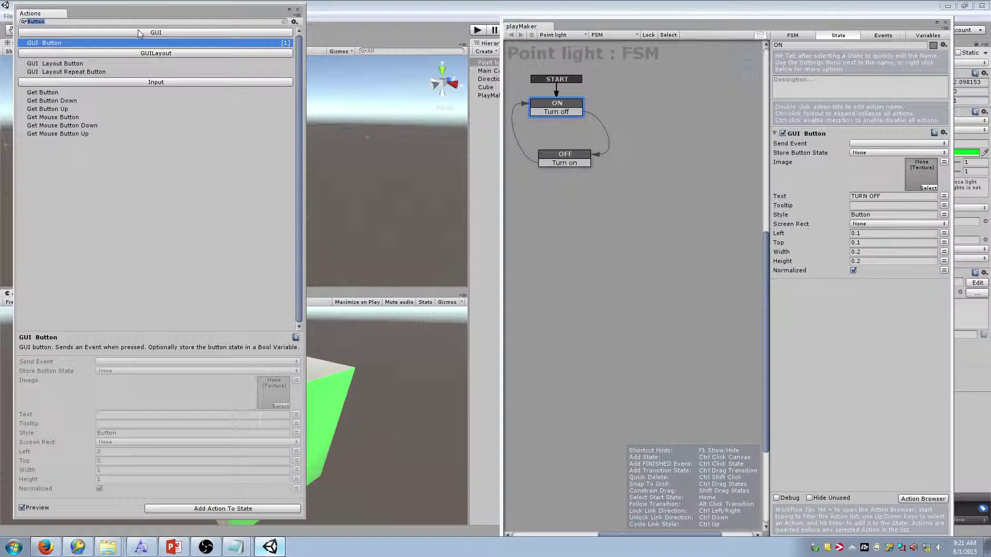
{"action": "double_click", "coordinate": [139, 43]}
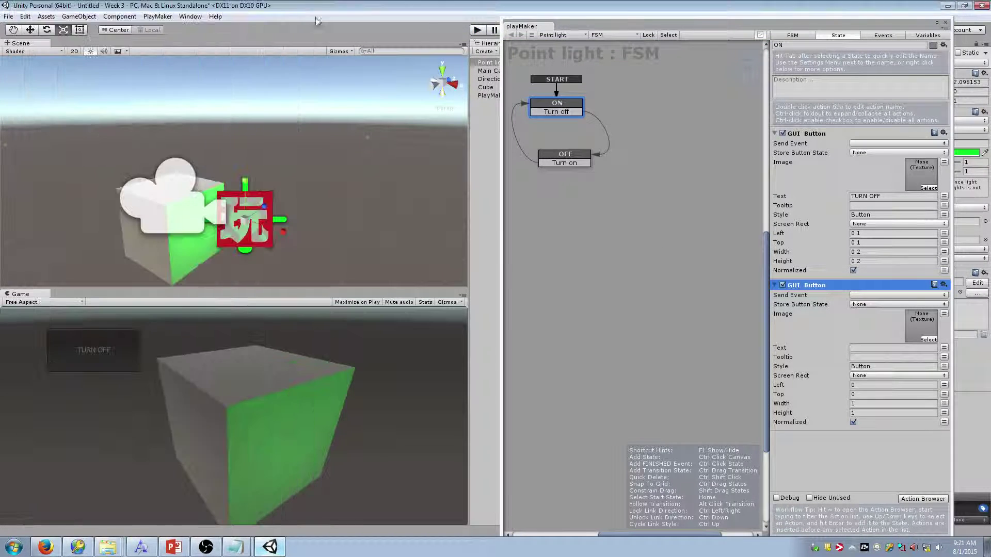
{"action": "left_click", "coordinate": [298, 9]}
Label the second button 'HARLEM SHAKE' and set its position and size fields to 0.2
{"action": "left_click", "coordinate": [866, 348]}
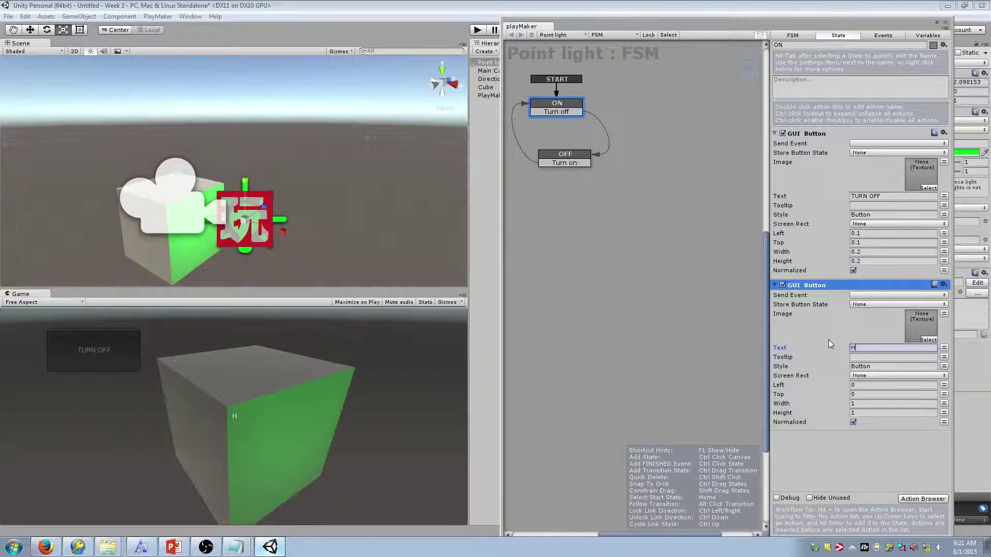
{"action": "type", "text": "HARLEM SHAKE"}
{"action": "left_click", "coordinate": [868, 385]}
{"action": "type", "text": ".2"}
{"action": "key", "text": "Tab"}
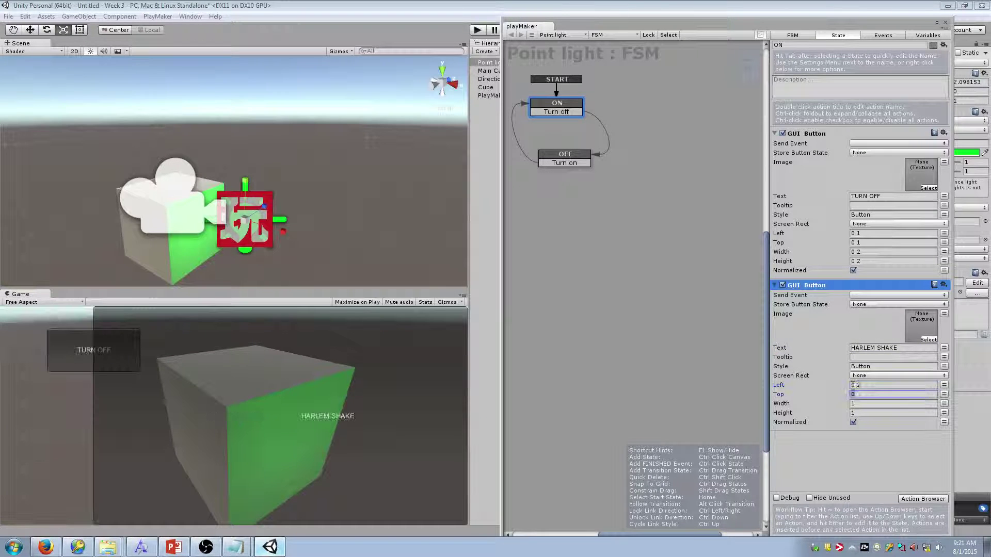
{"action": "type", "text": "0.2"}
{"action": "key", "text": "Tab"}
{"action": "type", "text": "0.2"}
{"action": "key", "text": "Tab"}
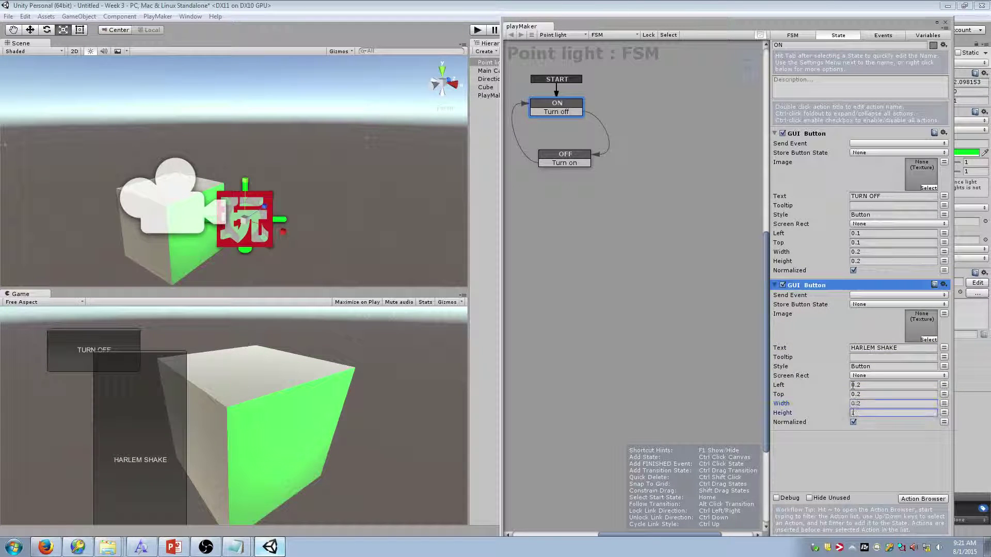
{"action": "type", "text": "0.2"}
{"action": "key", "text": "Tab"}
Move HARLEM SHAKE to top 0.4 and left 0.1, then play and stop the scene
{"action": "left_click", "coordinate": [877, 394]}
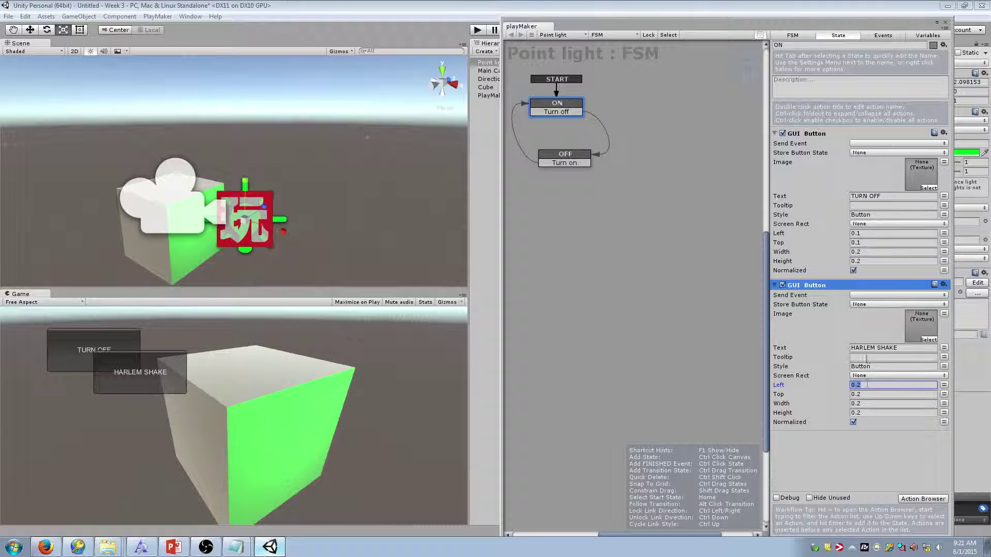
{"action": "type", "text": "0.4"}
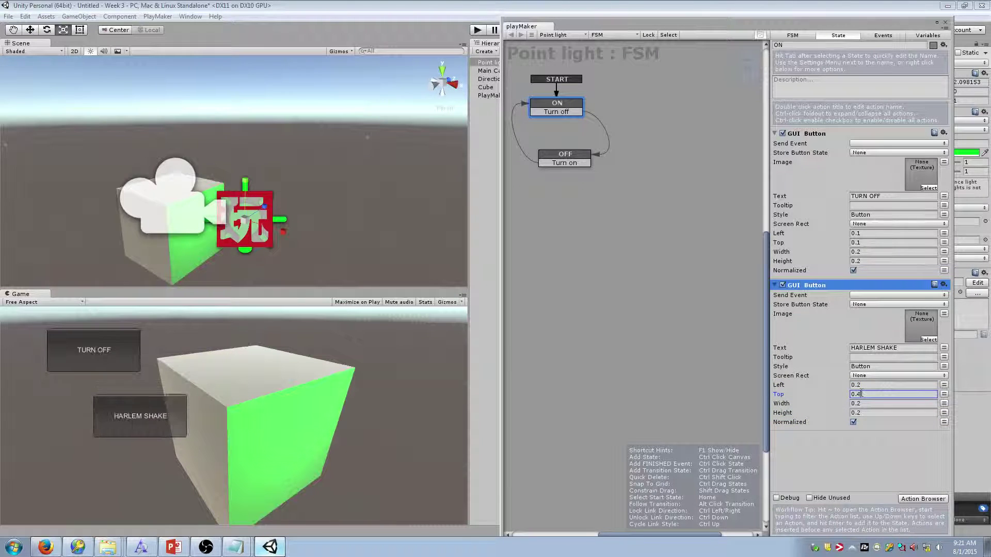
{"action": "left_click", "coordinate": [869, 384]}
{"action": "type", "text": "0.1"}
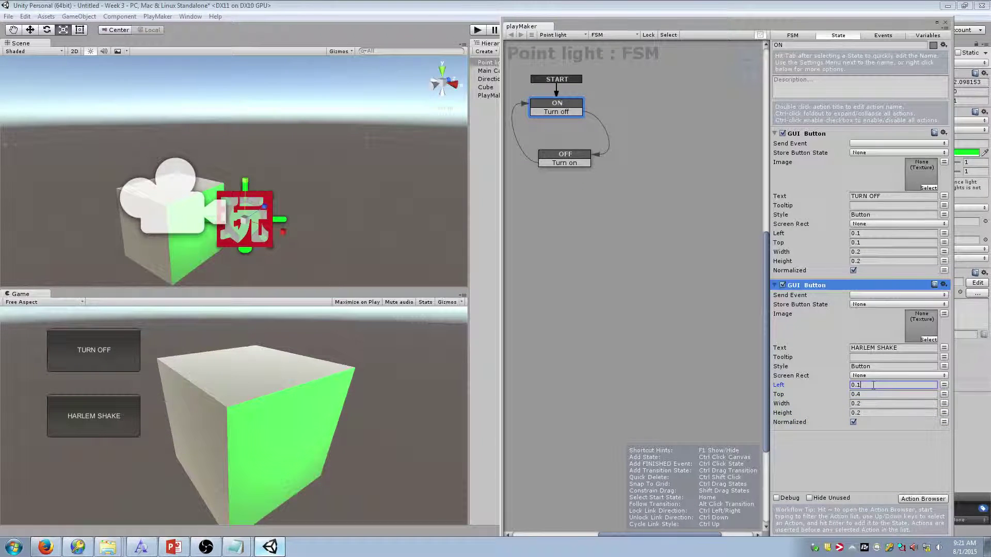
{"action": "left_click", "coordinate": [476, 31]}
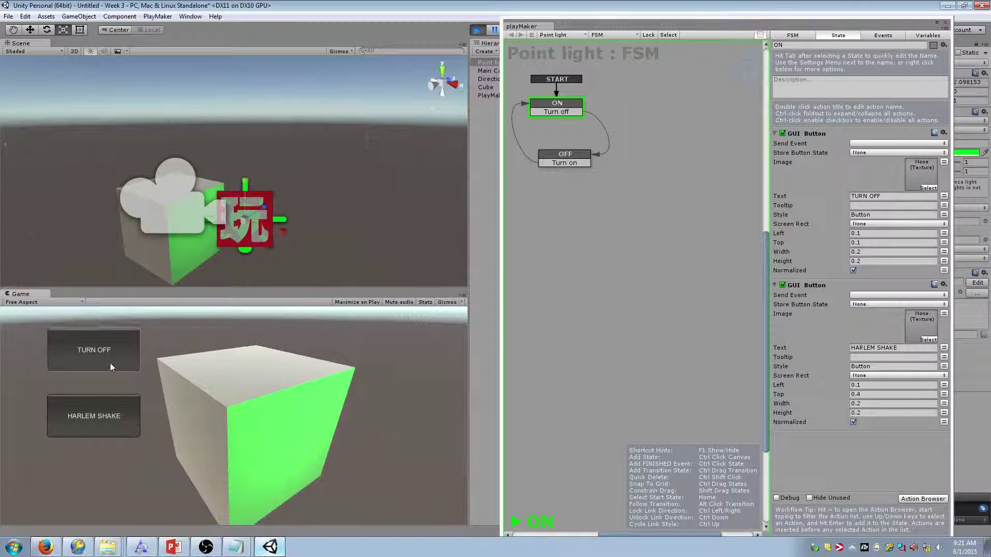
{"action": "left_click", "coordinate": [476, 30]}
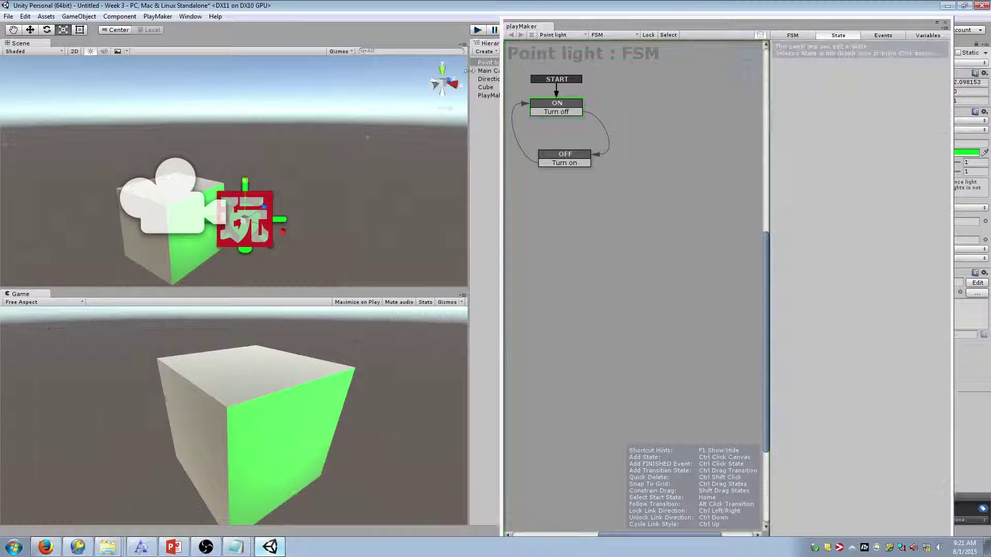
Set the TURN OFF button's Send Event to Turn off and remove the HARLEM SHAKE button action
{"action": "left_click", "coordinate": [557, 102]}
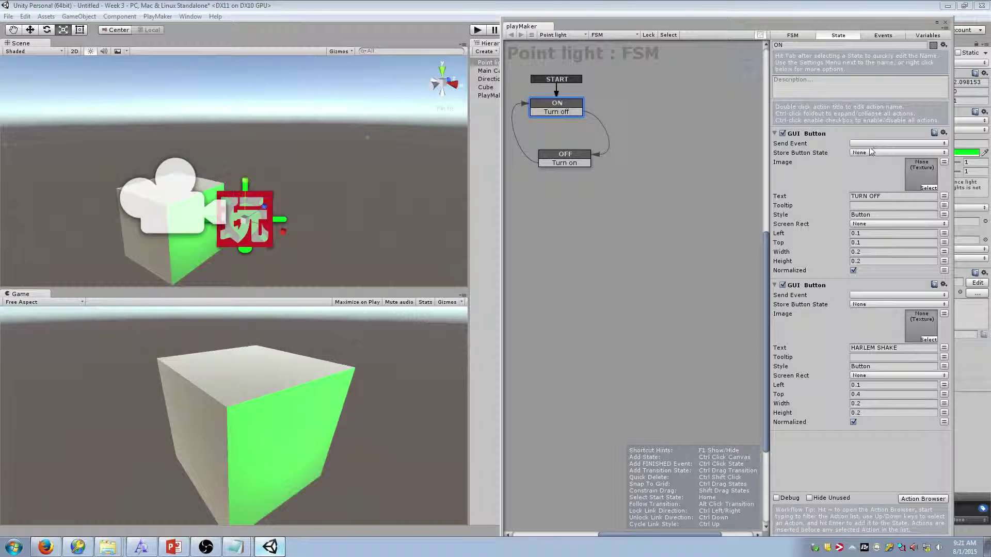
{"action": "left_click", "coordinate": [910, 145]}
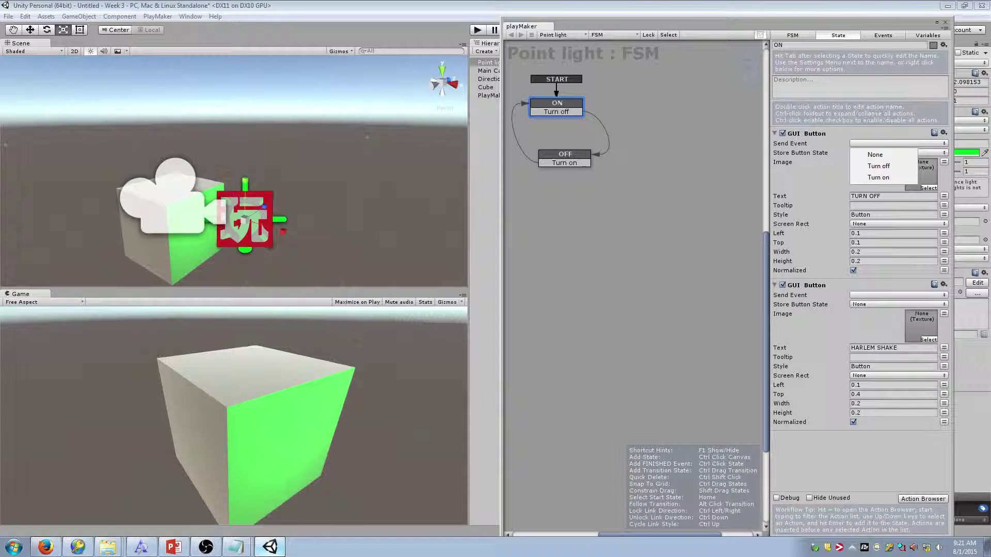
{"action": "left_click", "coordinate": [901, 168]}
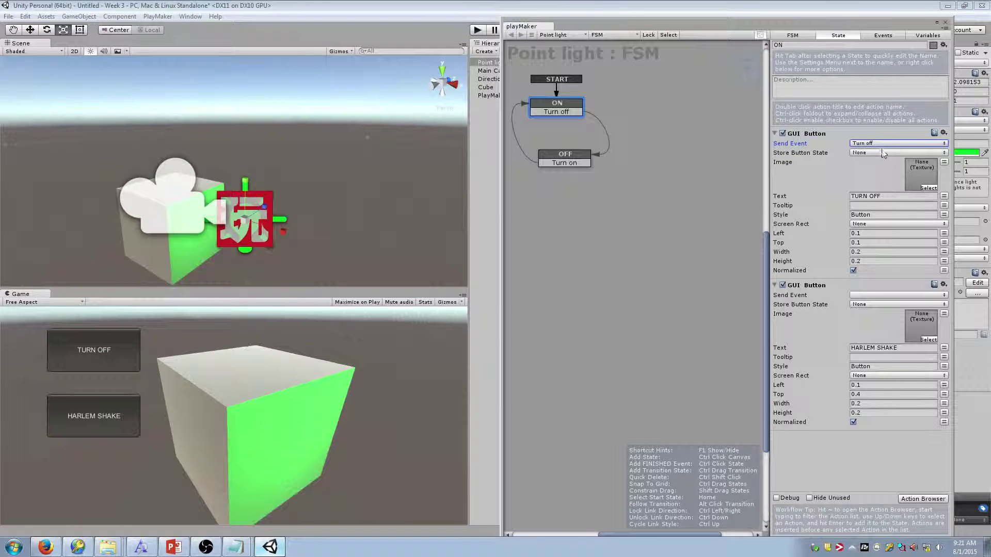
{"action": "left_click", "coordinate": [944, 284]}
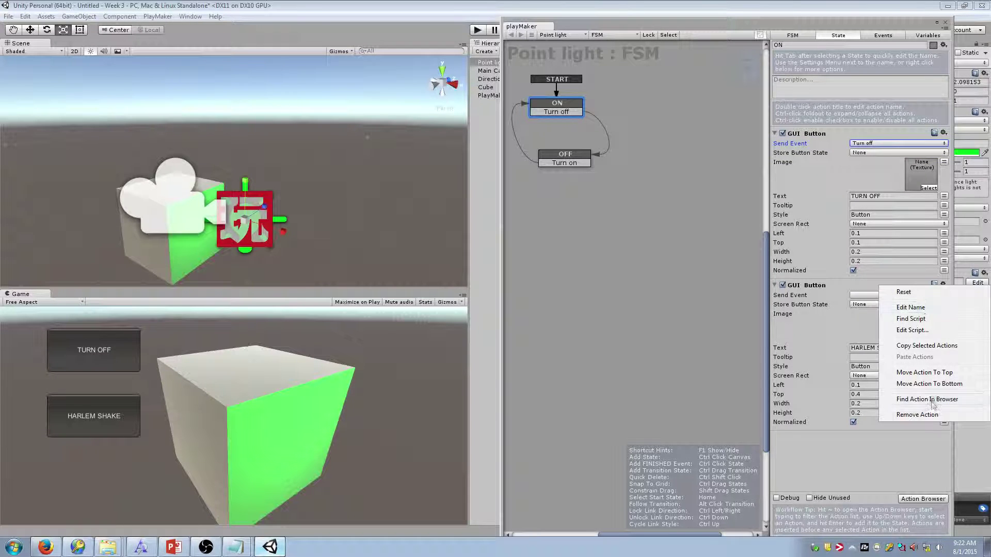
{"action": "left_click", "coordinate": [917, 415]}
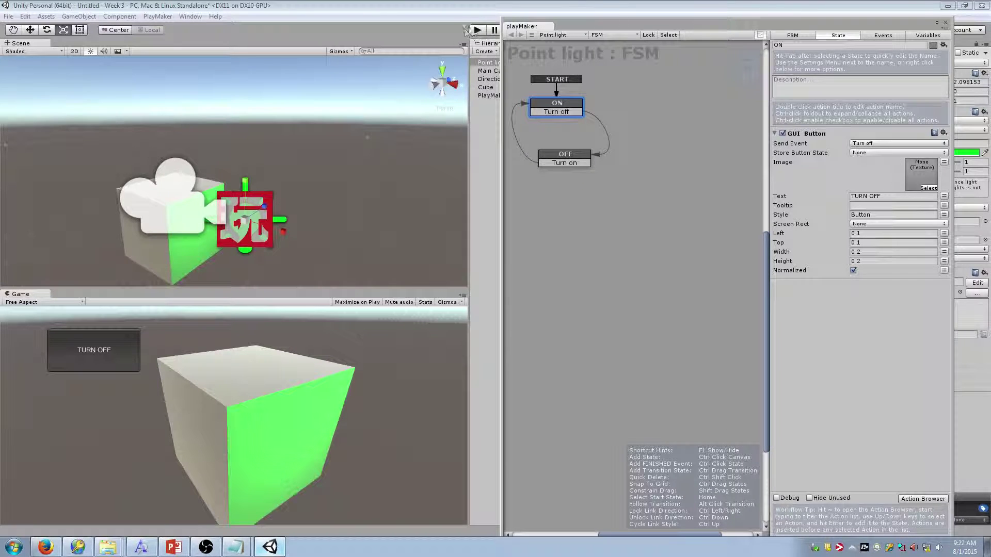
{"action": "left_click", "coordinate": [477, 29]}
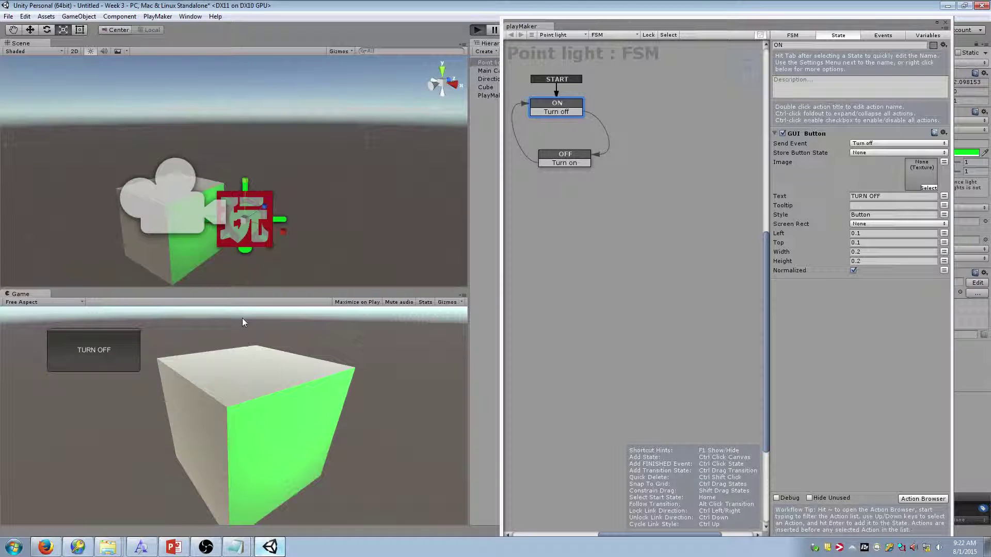
{"action": "left_click", "coordinate": [116, 354]}
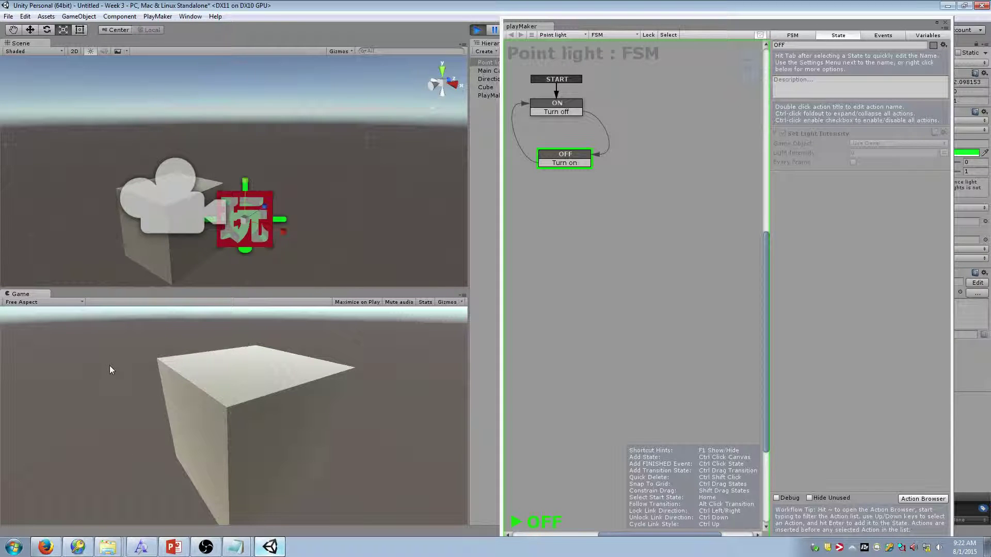
{"action": "left_click", "coordinate": [478, 30]}
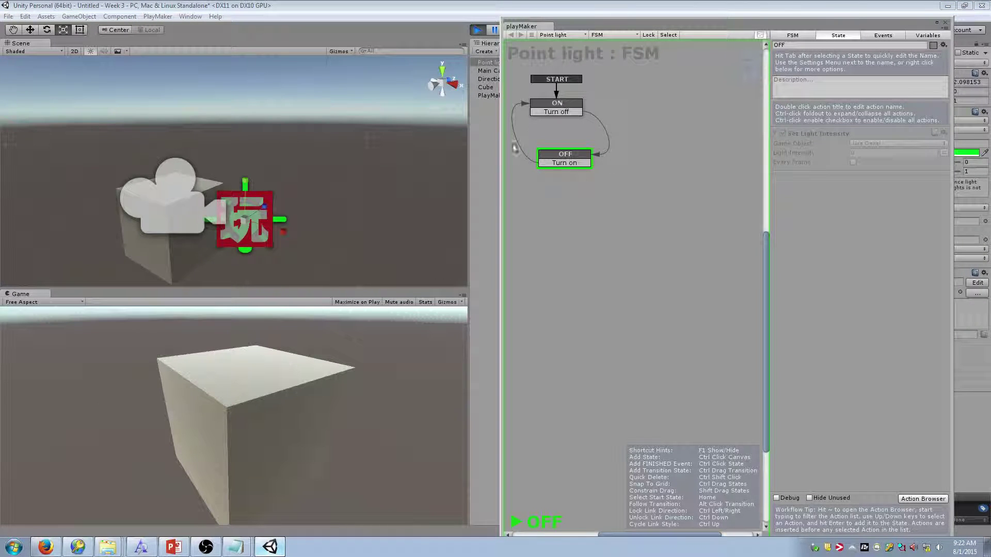
{"action": "left_click", "coordinate": [481, 34]}
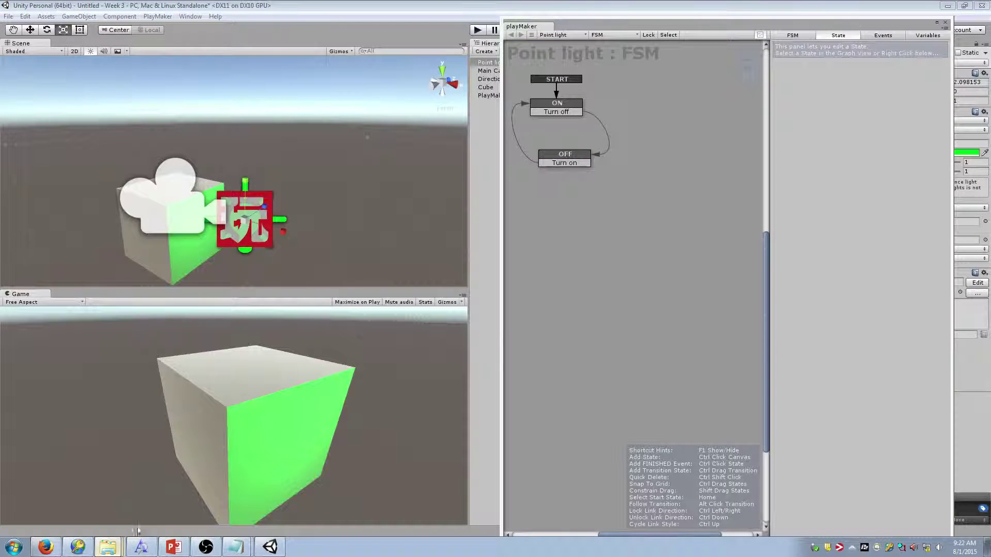
Open the Lab #1 Light Switch handout from the Week3 folder, read through it, and close it
{"action": "left_click", "coordinate": [108, 547]}
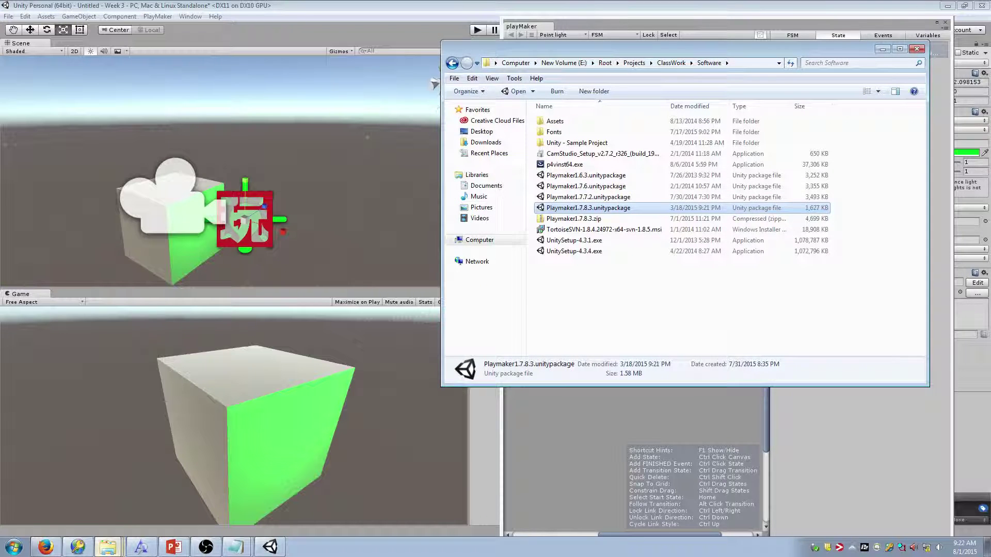
{"action": "left_click", "coordinate": [154, 491]}
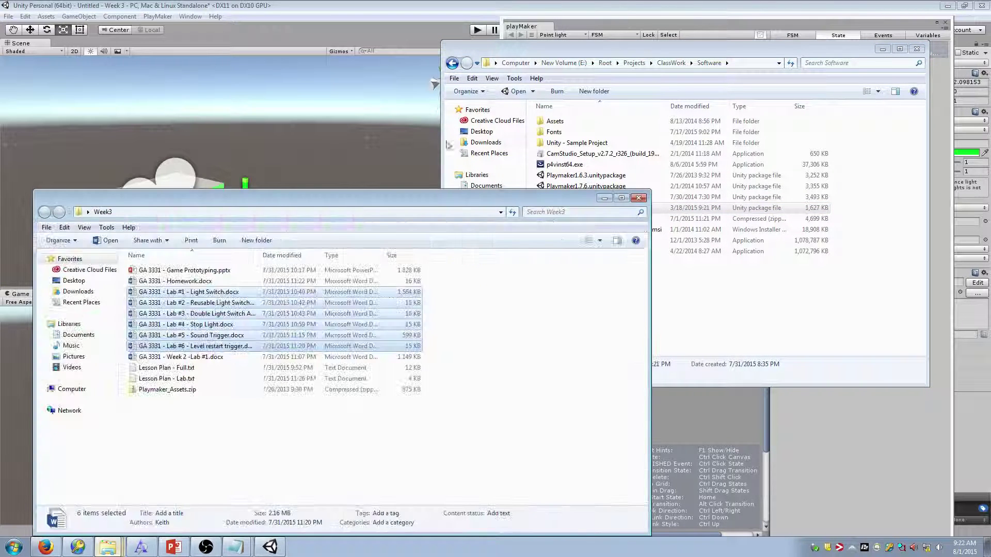
{"action": "double_click", "coordinate": [220, 293]}
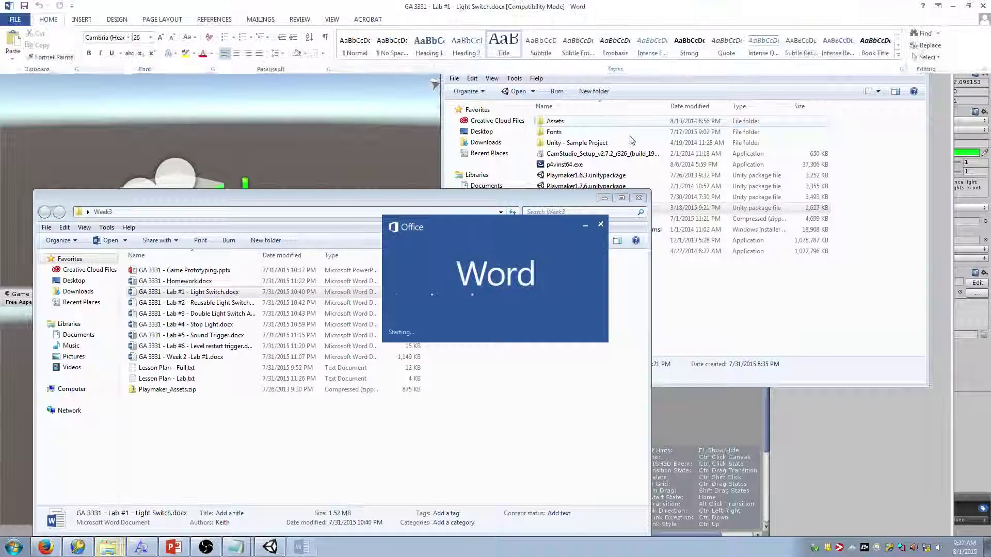
{"action": "scroll", "coordinate": [570, 171], "scroll_direction": "down", "scroll_amount": 12}
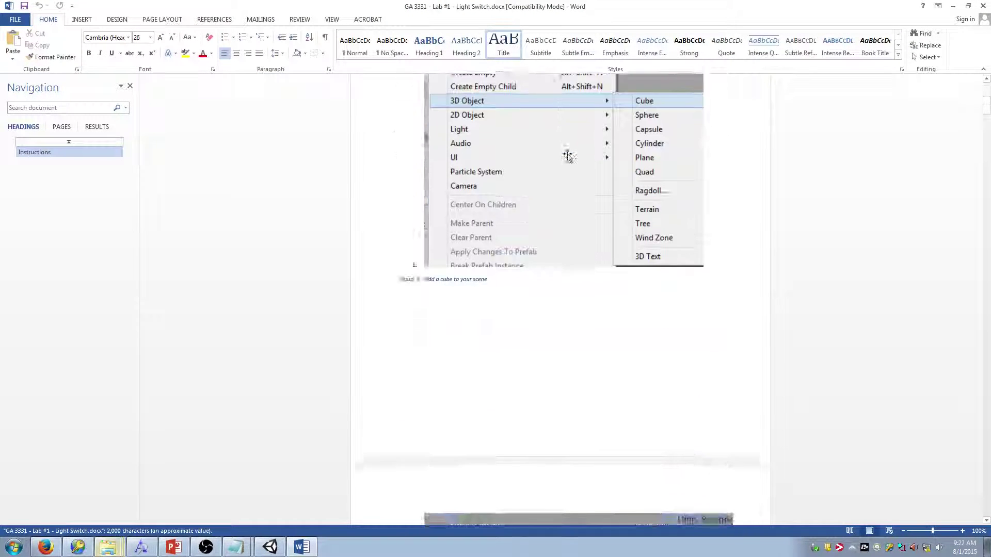
{"action": "scroll", "coordinate": [551, 154], "scroll_direction": "down", "scroll_amount": 15}
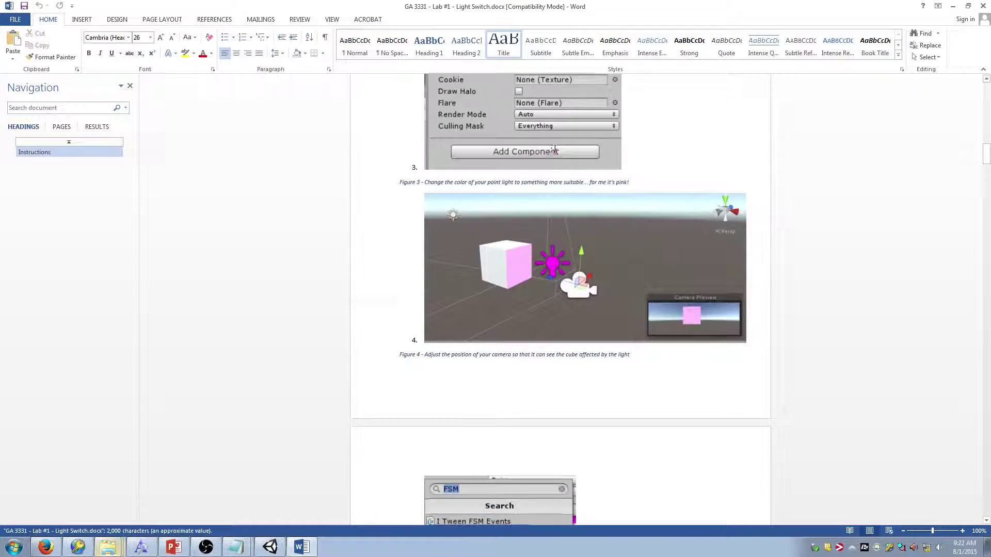
{"action": "left_click_drag", "start_coordinate": [986, 172], "coordinate": [987, 387]}
{"action": "scroll", "coordinate": [867, 268], "scroll_direction": "down", "scroll_amount": 15}
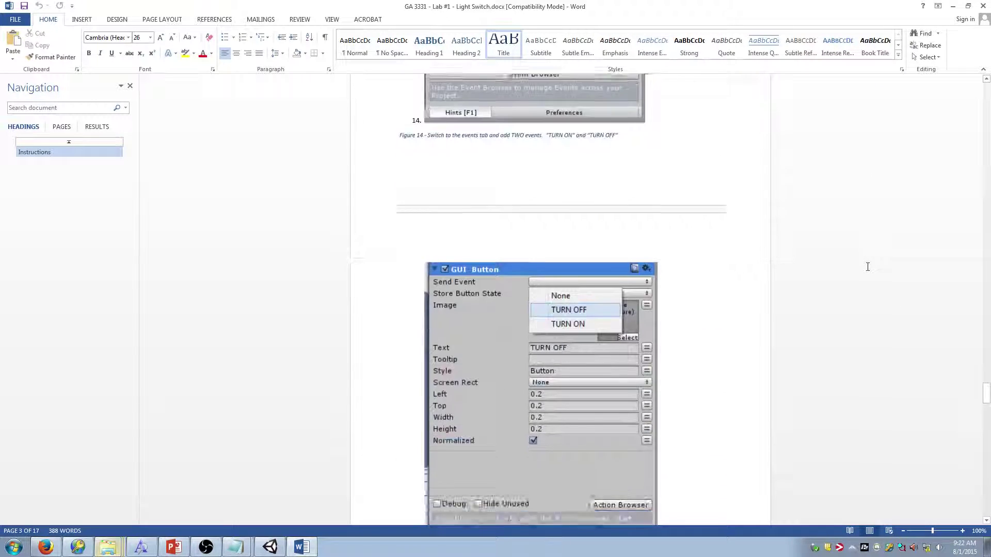
{"action": "scroll", "coordinate": [867, 253], "scroll_direction": "down", "scroll_amount": 10}
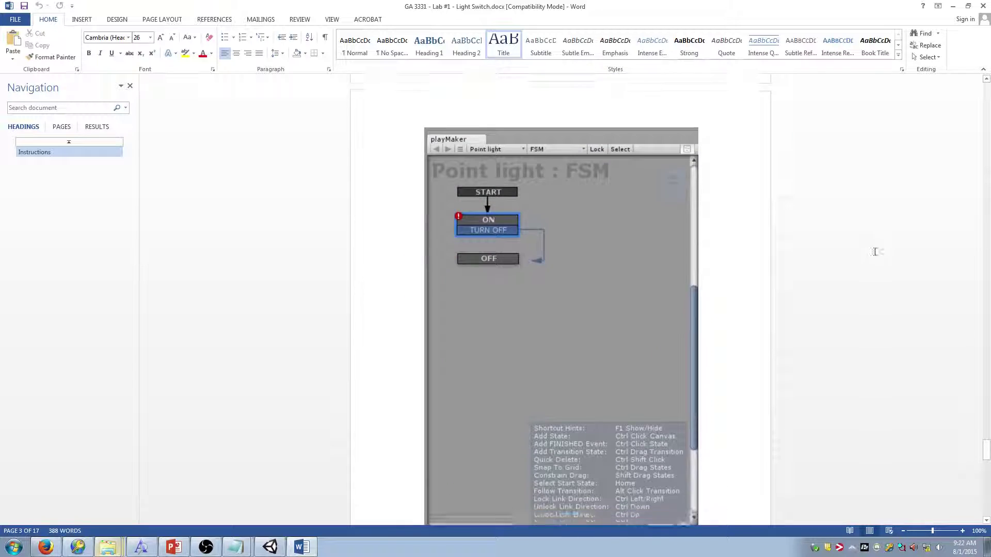
{"action": "left_click_drag", "start_coordinate": [987, 467], "coordinate": [989, 511]}
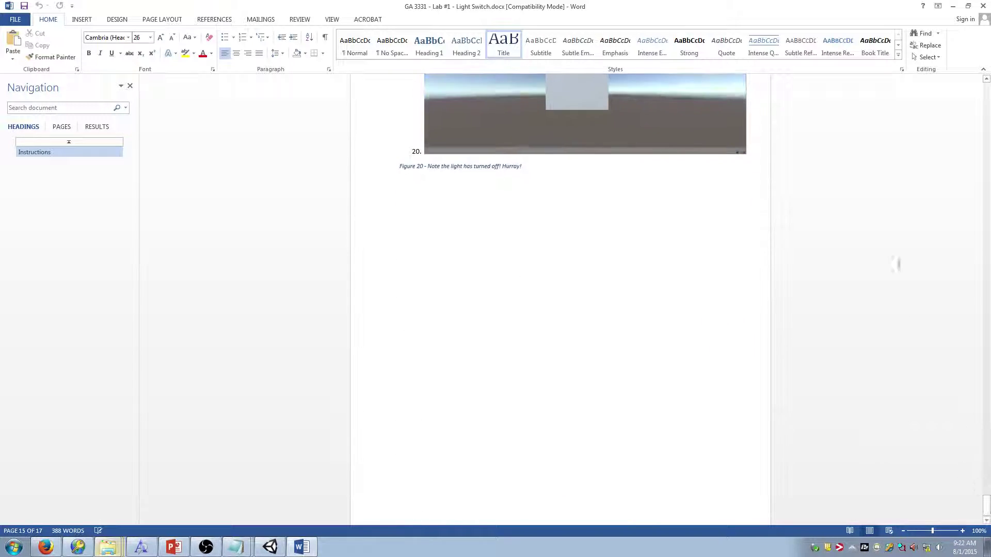
{"action": "left_click", "coordinate": [984, 6]}
Open and close the Lab #2 Reusable and Lab #3 Double Light Switch handouts
{"action": "double_click", "coordinate": [282, 299]}
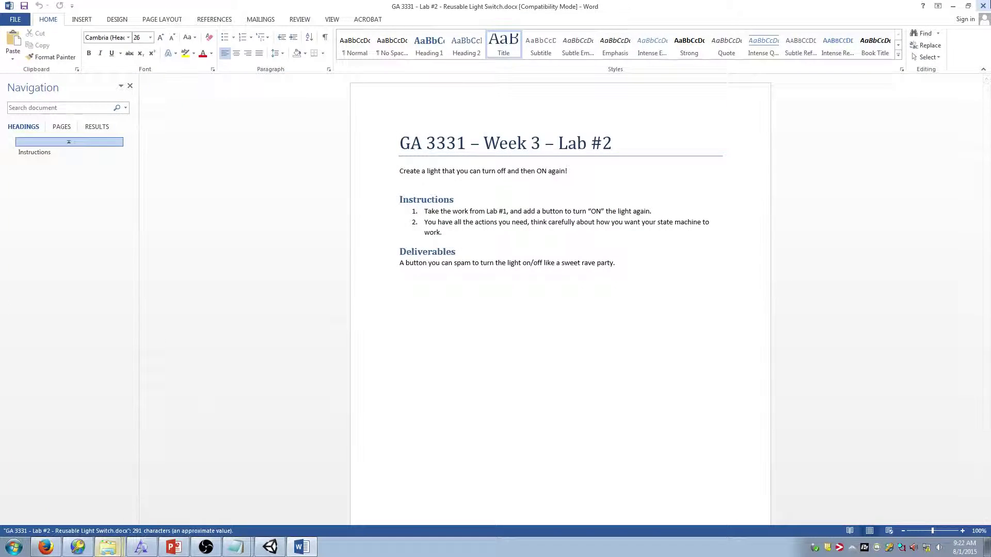
{"action": "left_click", "coordinate": [984, 6]}
{"action": "double_click", "coordinate": [185, 313]}
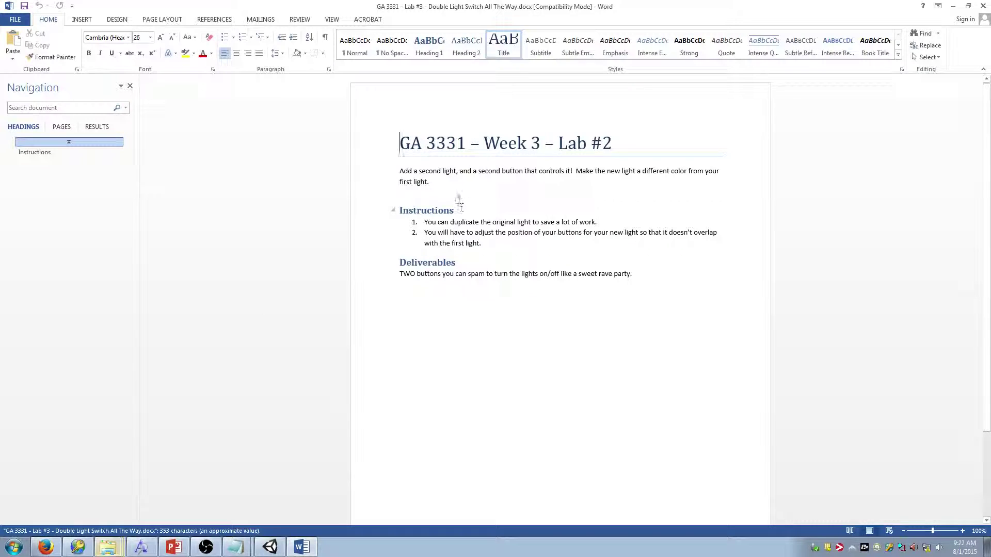
{"action": "left_click", "coordinate": [983, 6]}
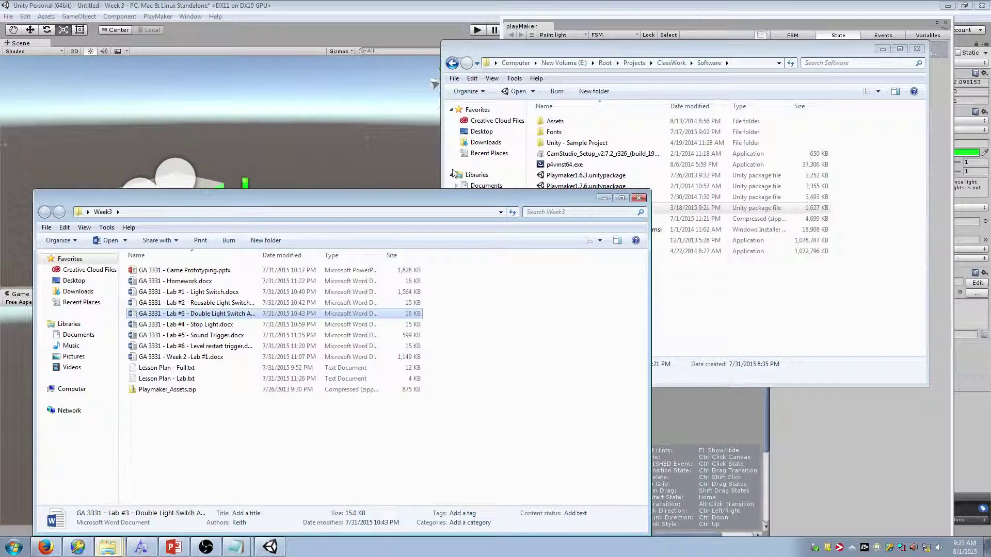
Select the Lab #1 to Lab #3 handouts in Week3 and shift the Explorer window up and right
{"action": "left_click", "coordinate": [251, 292], "text": "shift"}
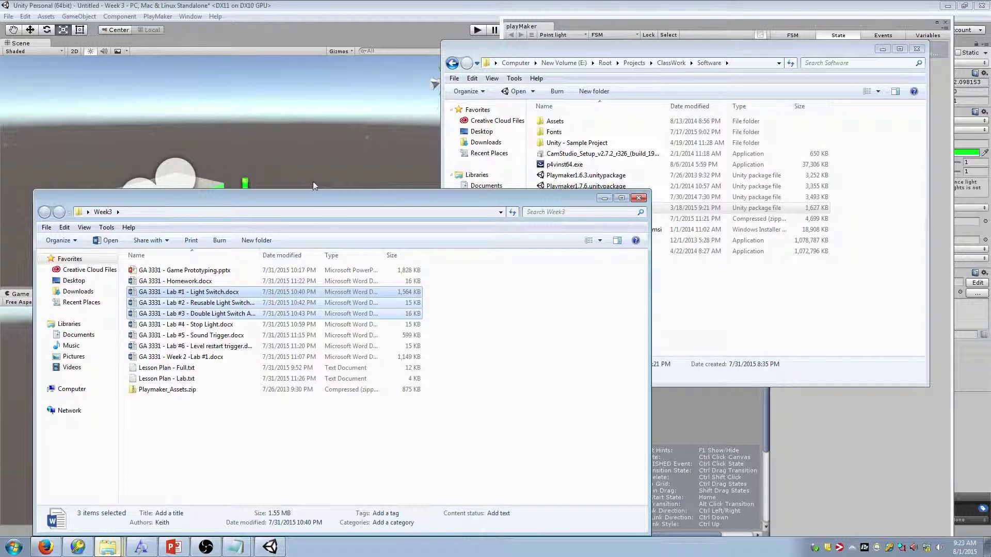
{"action": "left_click_drag", "start_coordinate": [318, 197], "coordinate": [384, 135]}
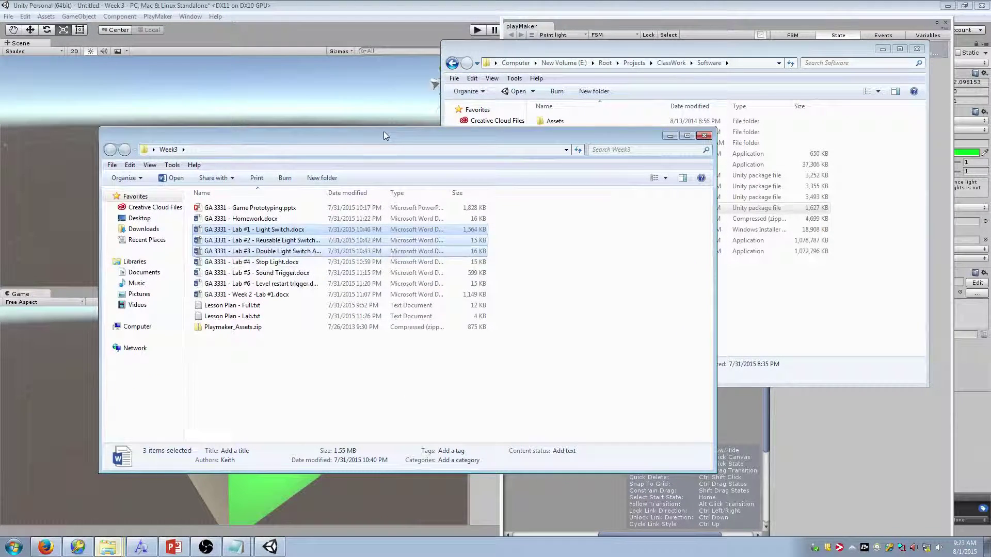